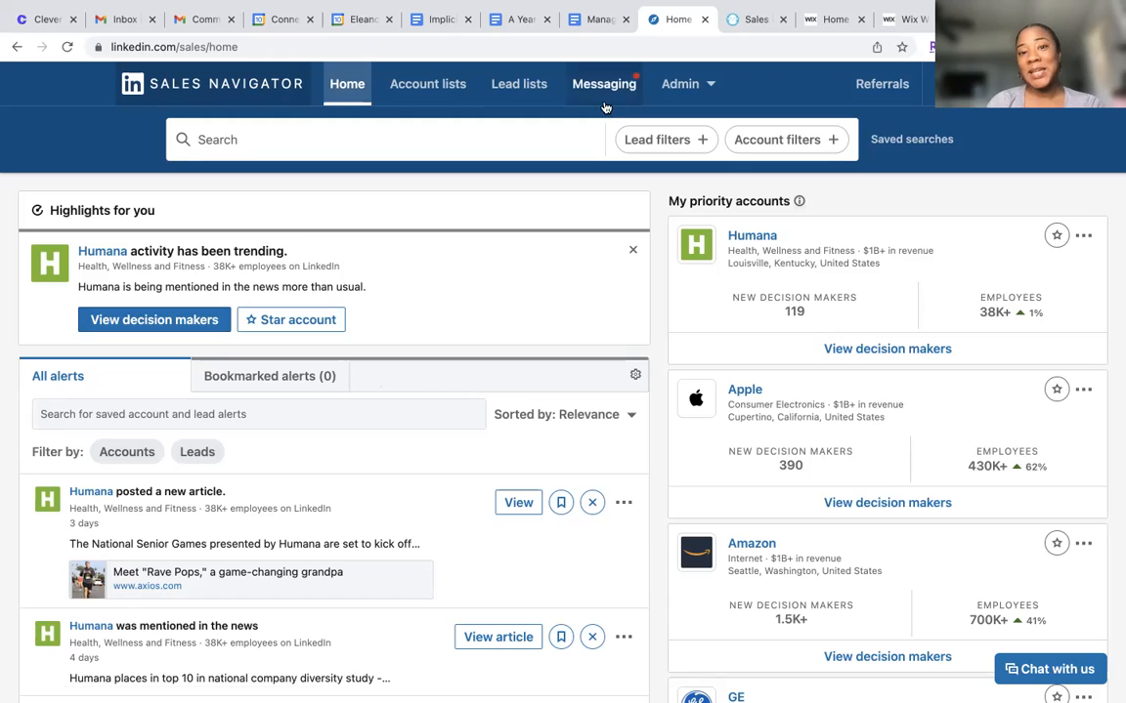
Open the lead filters and exclude Galileo in the Current Company filter
click(653, 140)
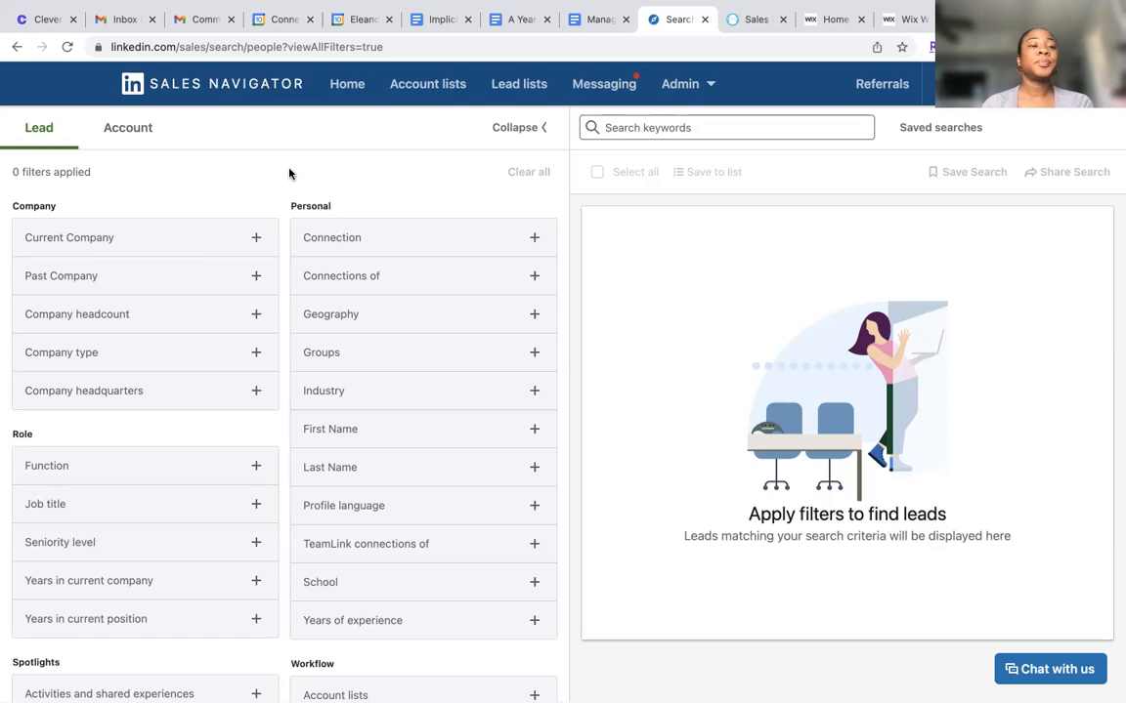
click(254, 239)
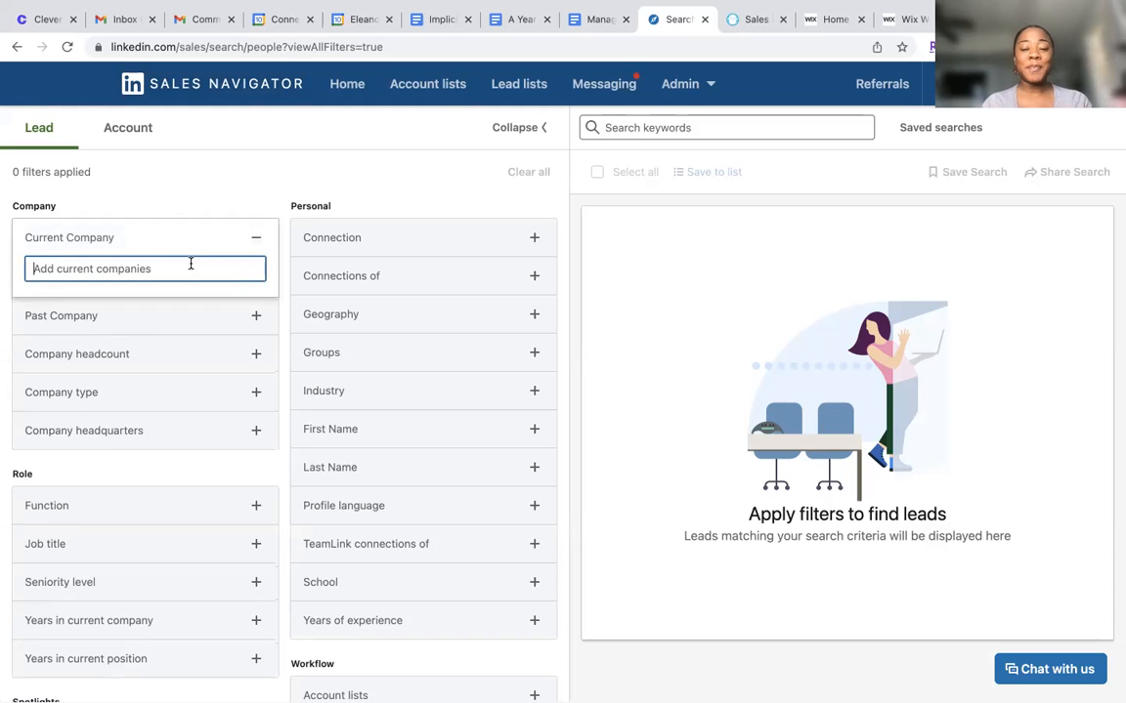
text(Galil)
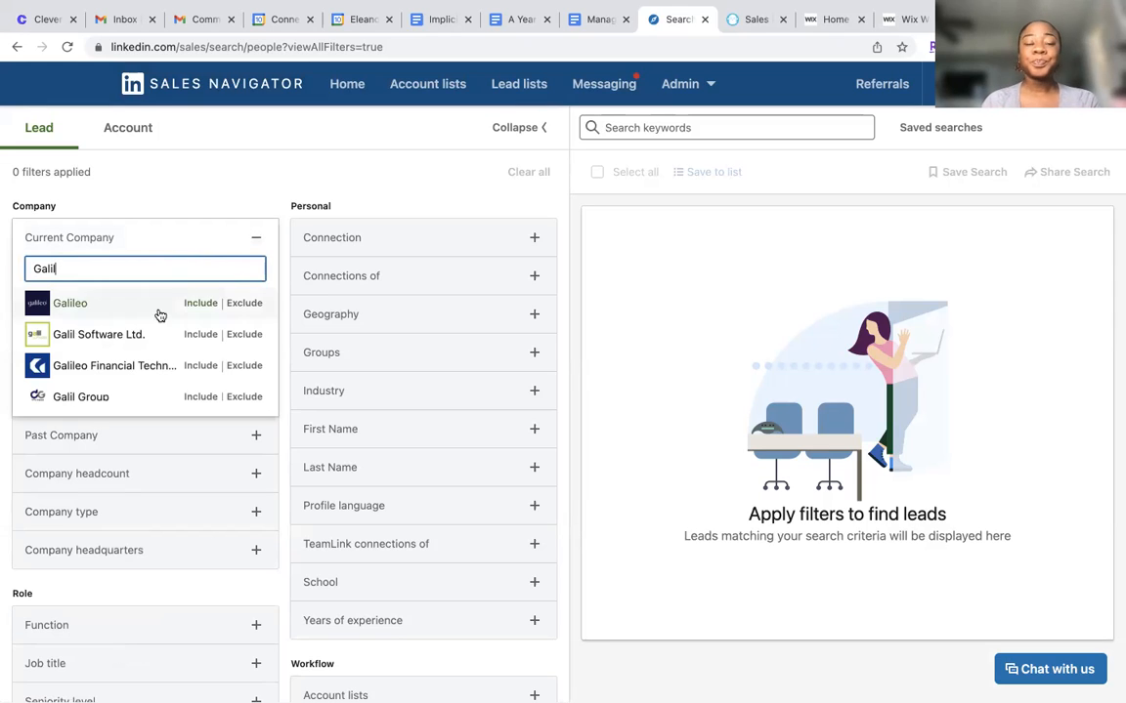
click(242, 304)
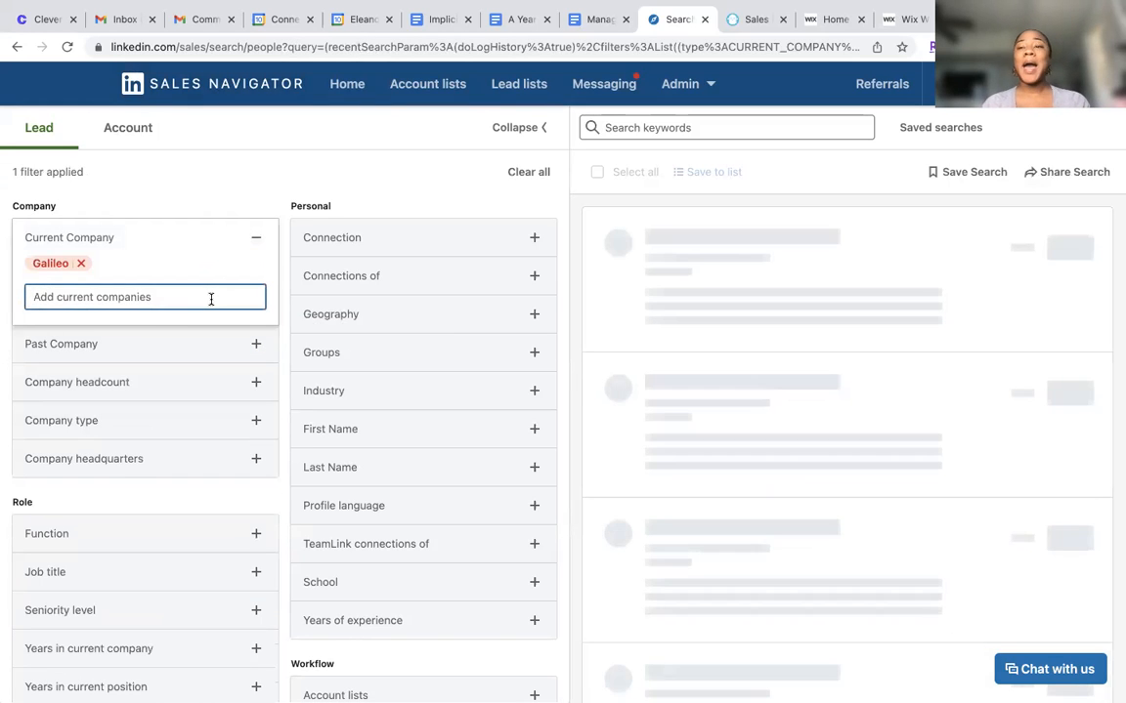
Exclude Cityblock Health in the Current Company filter and remove the stray Amazon exclusion
text(Cityblock)
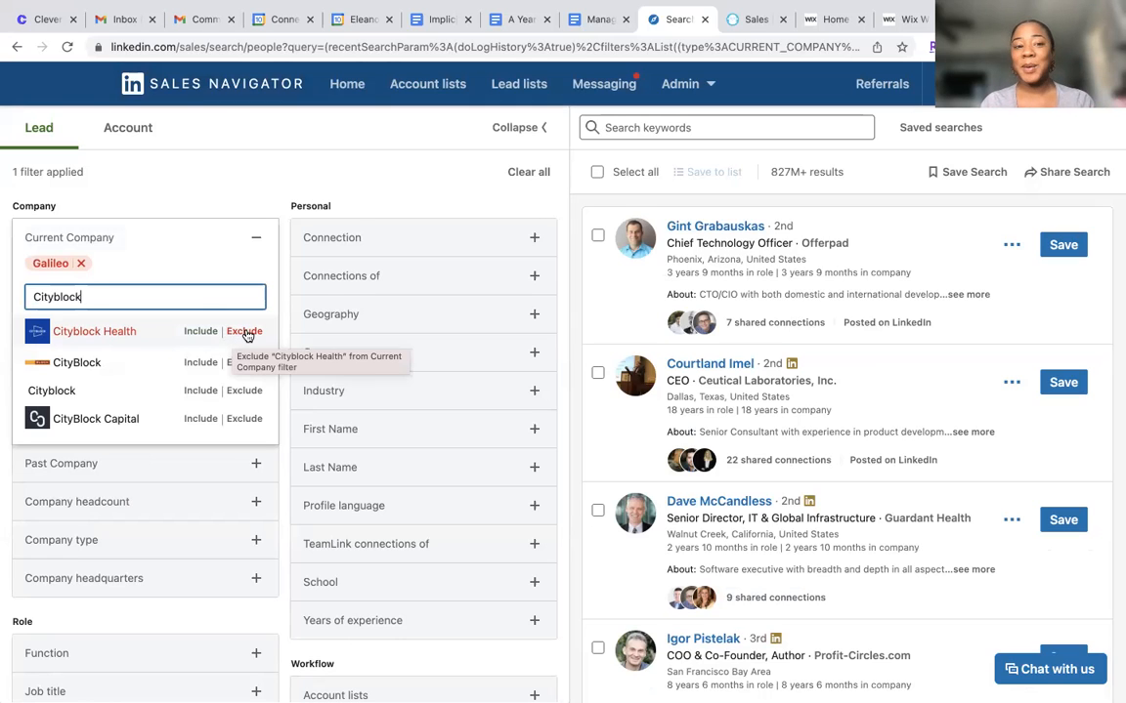
click(248, 333)
click(244, 329)
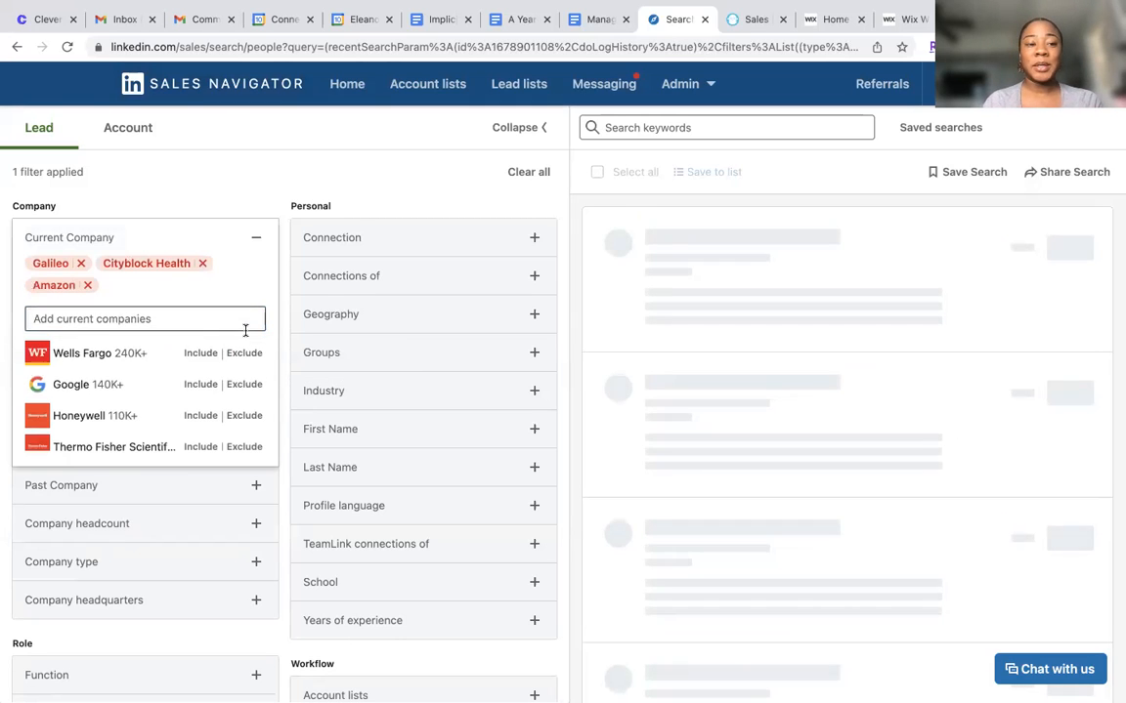
click(87, 285)
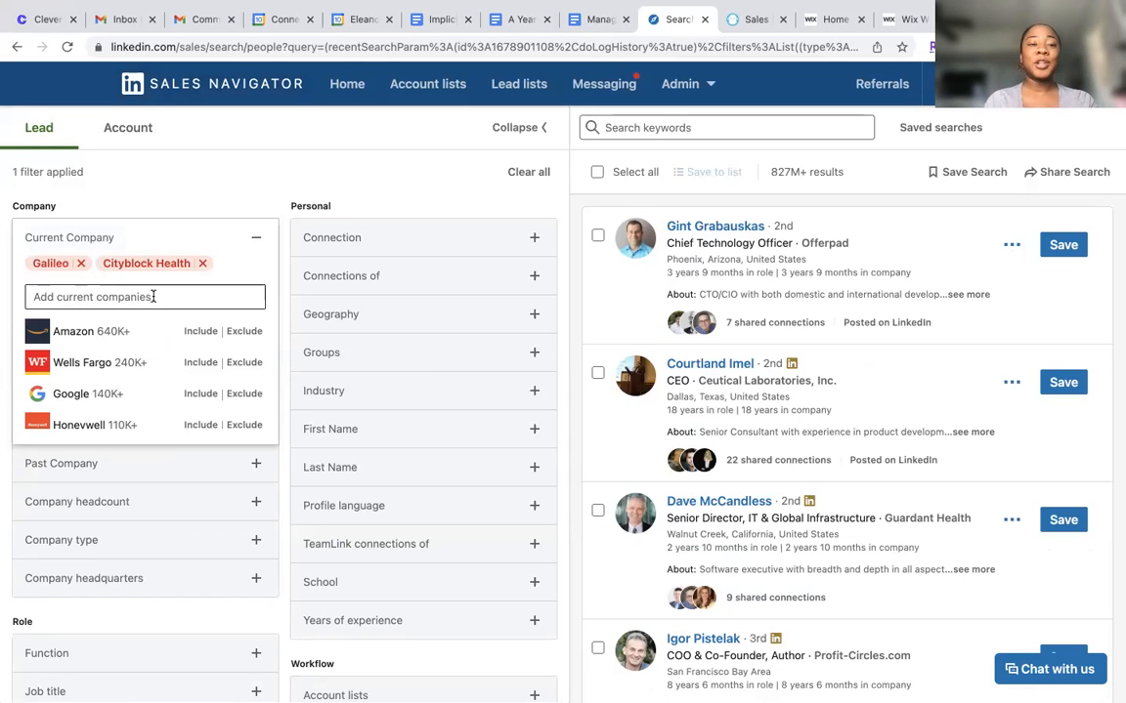
Include Boulder Care in the Current Company filter
text(Boulder)
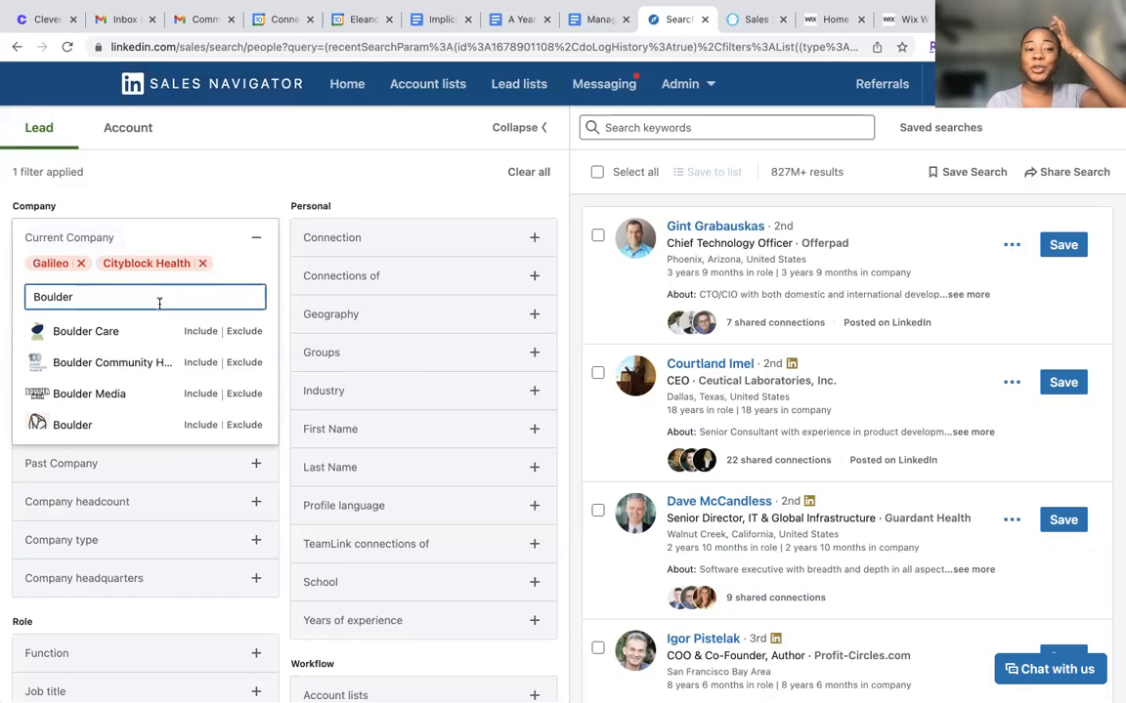
click(203, 332)
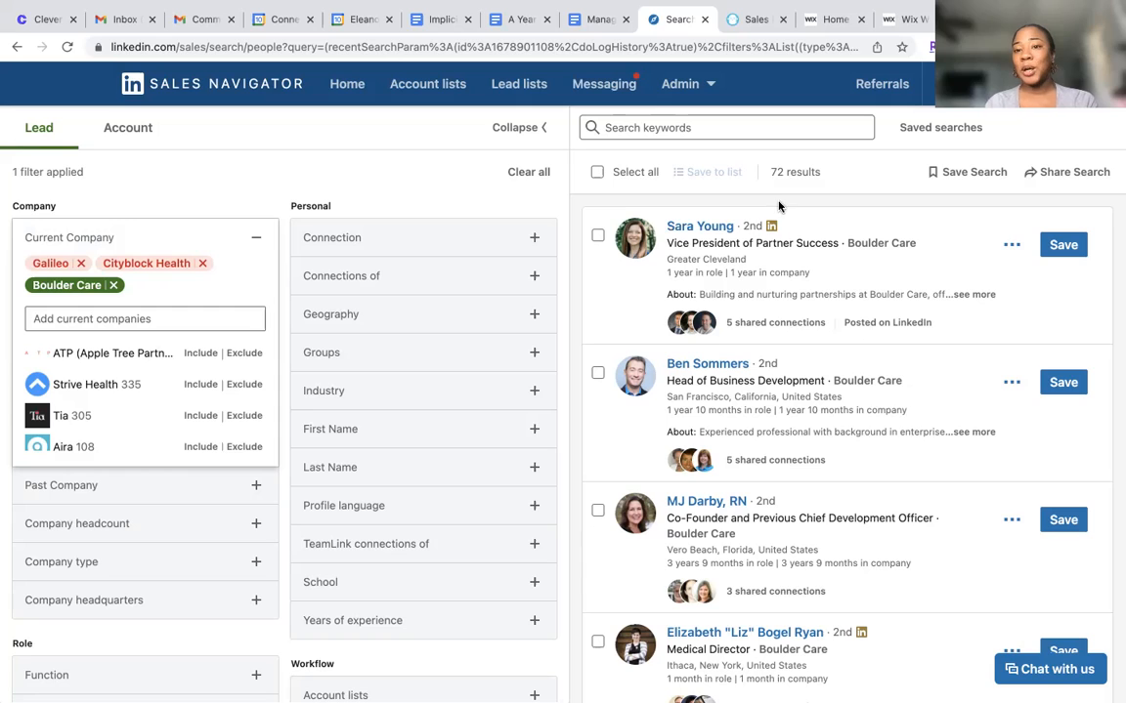
click(255, 238)
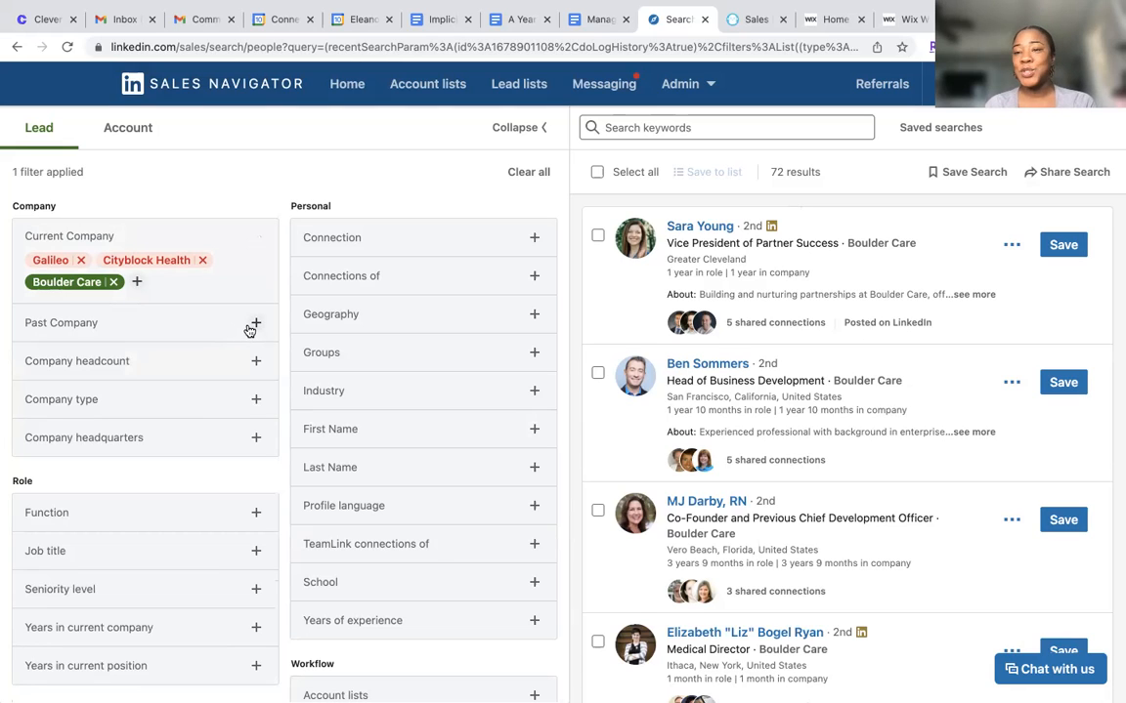
Set the Company headcount filter to 51-200 and 11-50, and remove Boulder Care from the Current Company filter
click(252, 361)
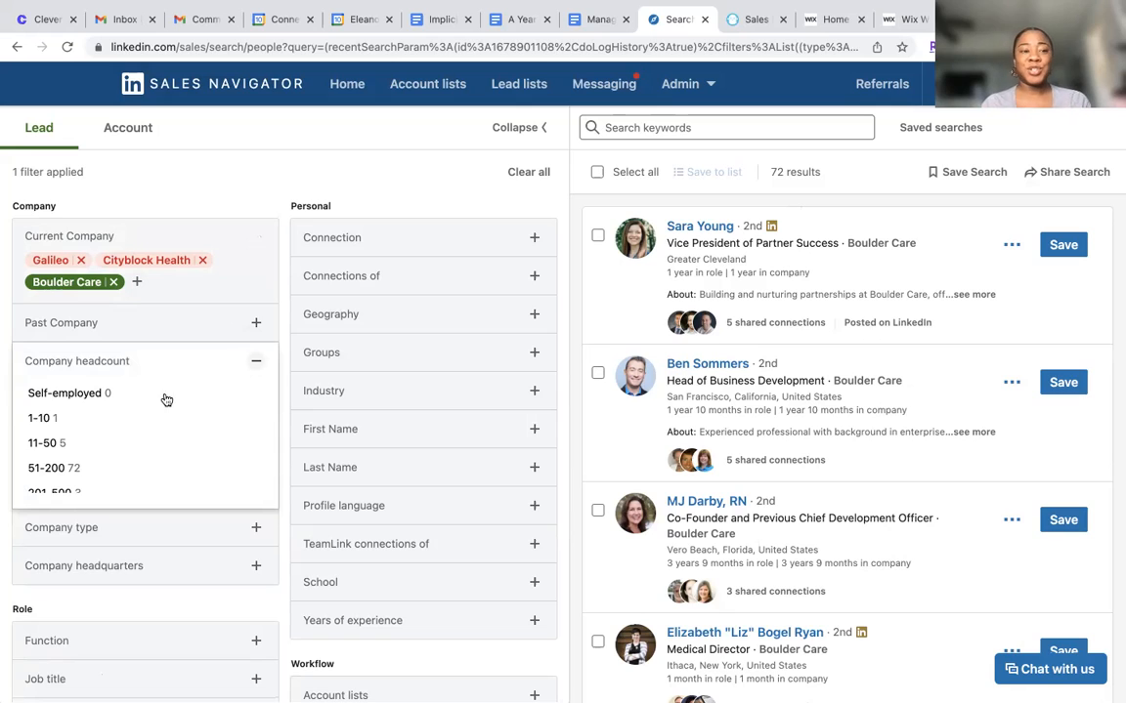
scroll(117, 449, down, 2)
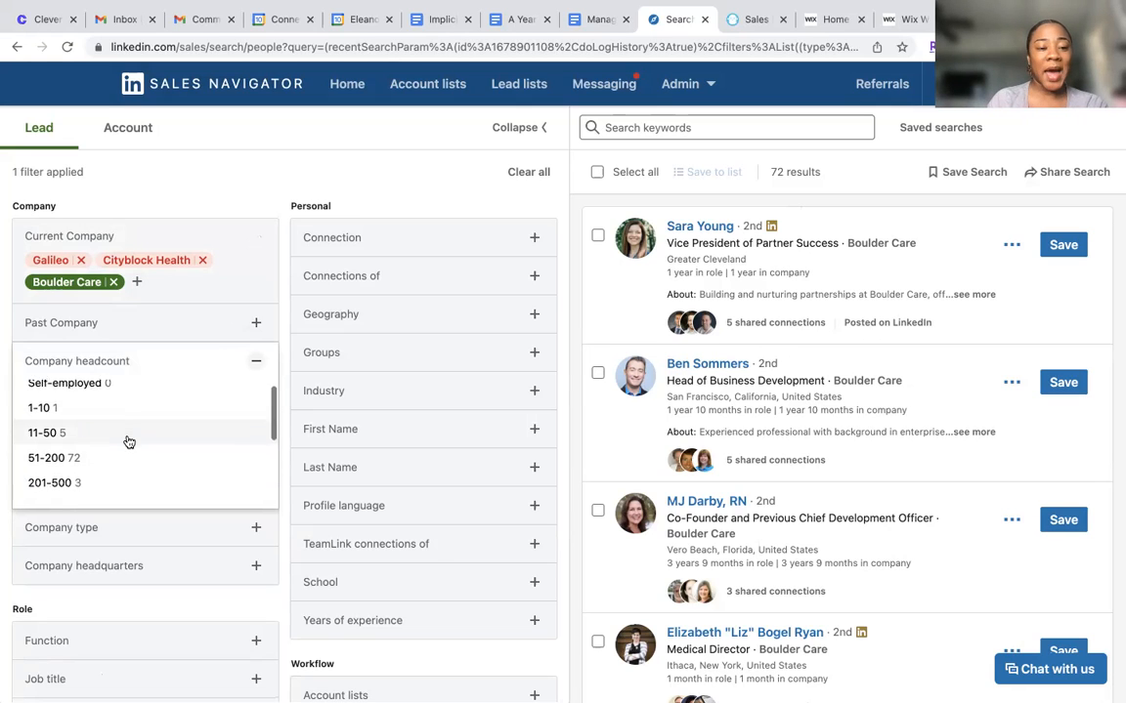
click(105, 422)
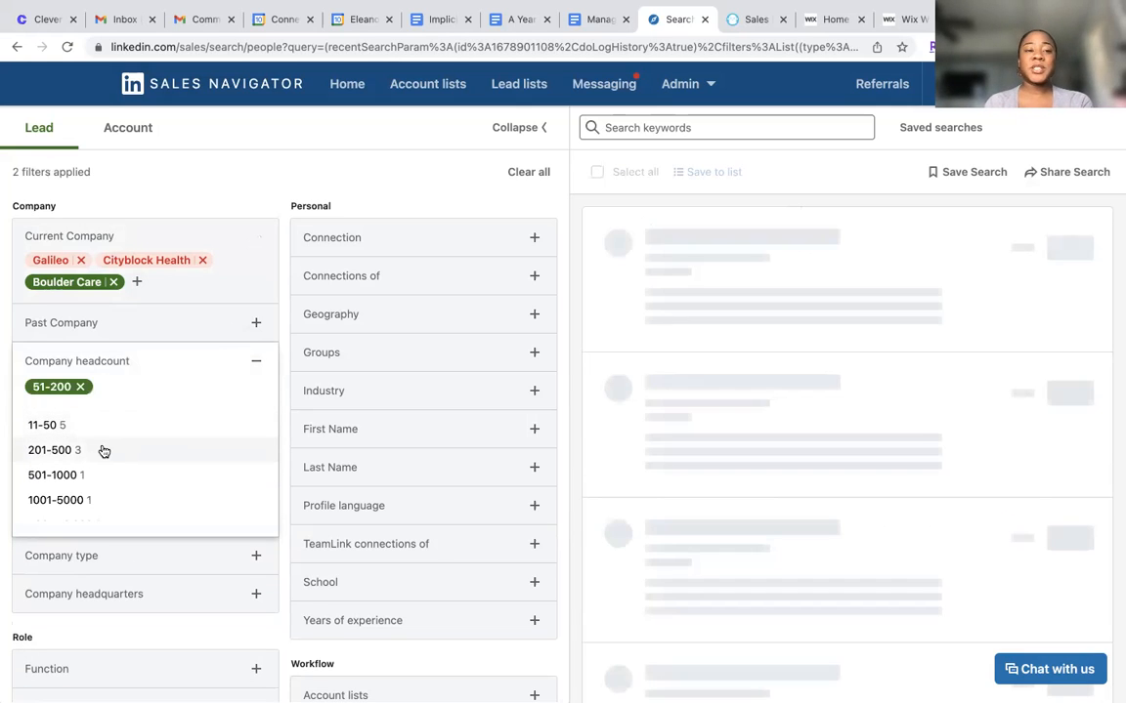
click(102, 428)
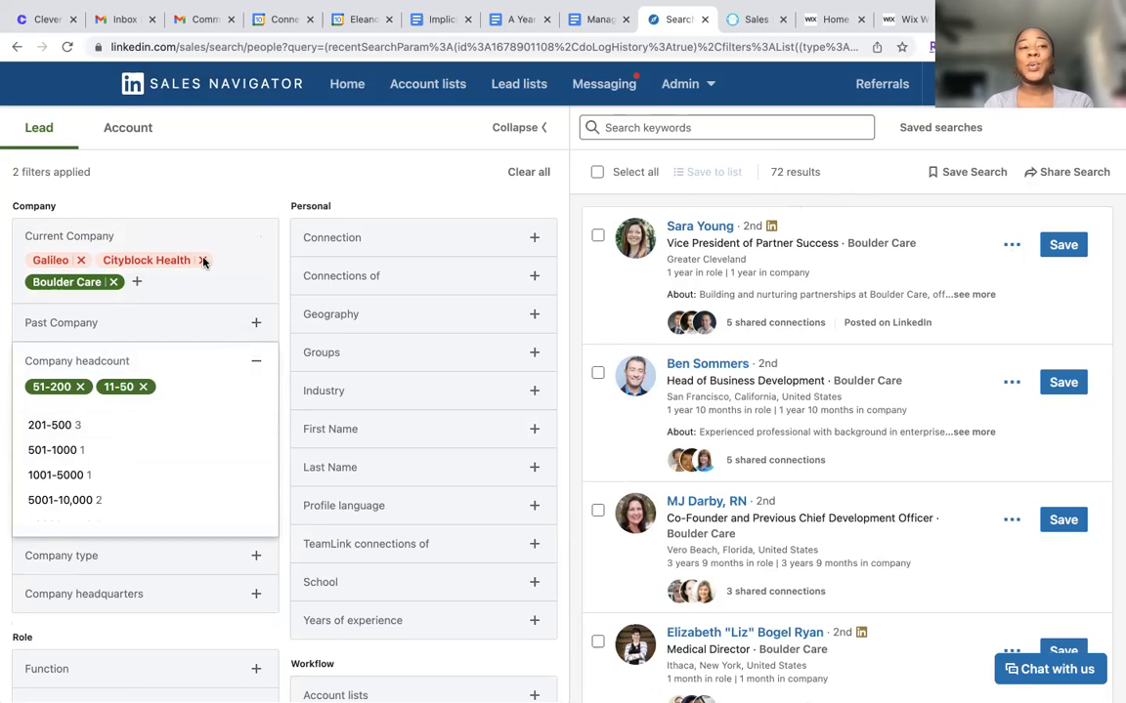
click(115, 283)
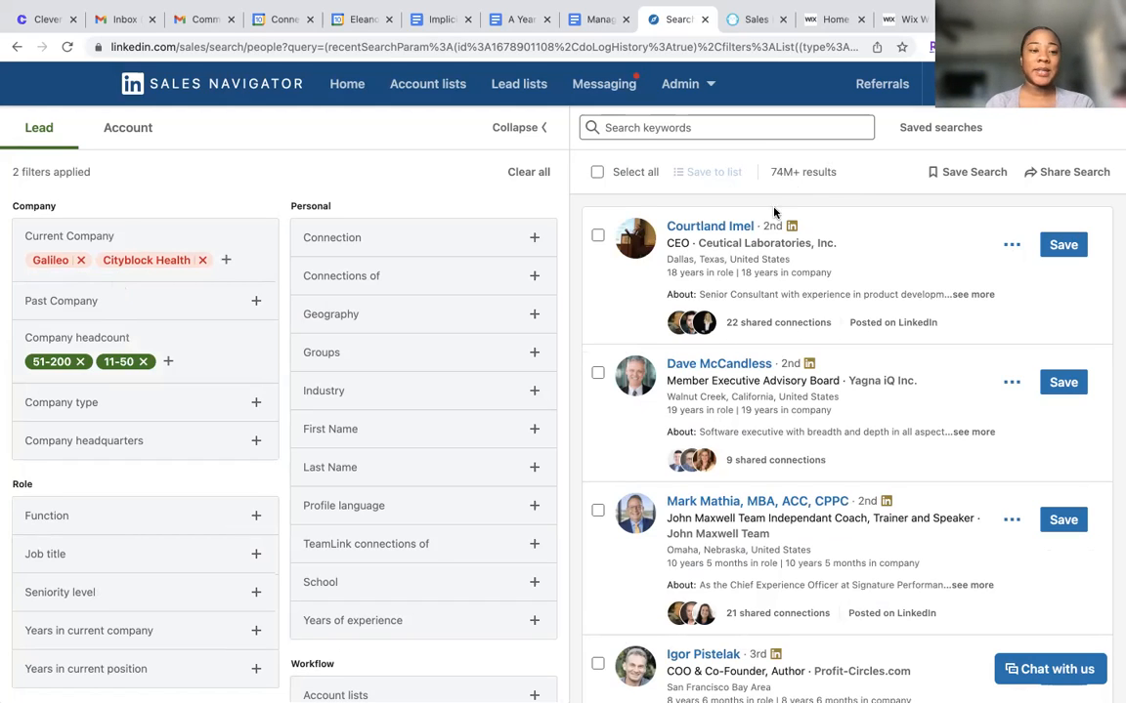
Review the Company type options and set the filter to Privately Held
click(256, 404)
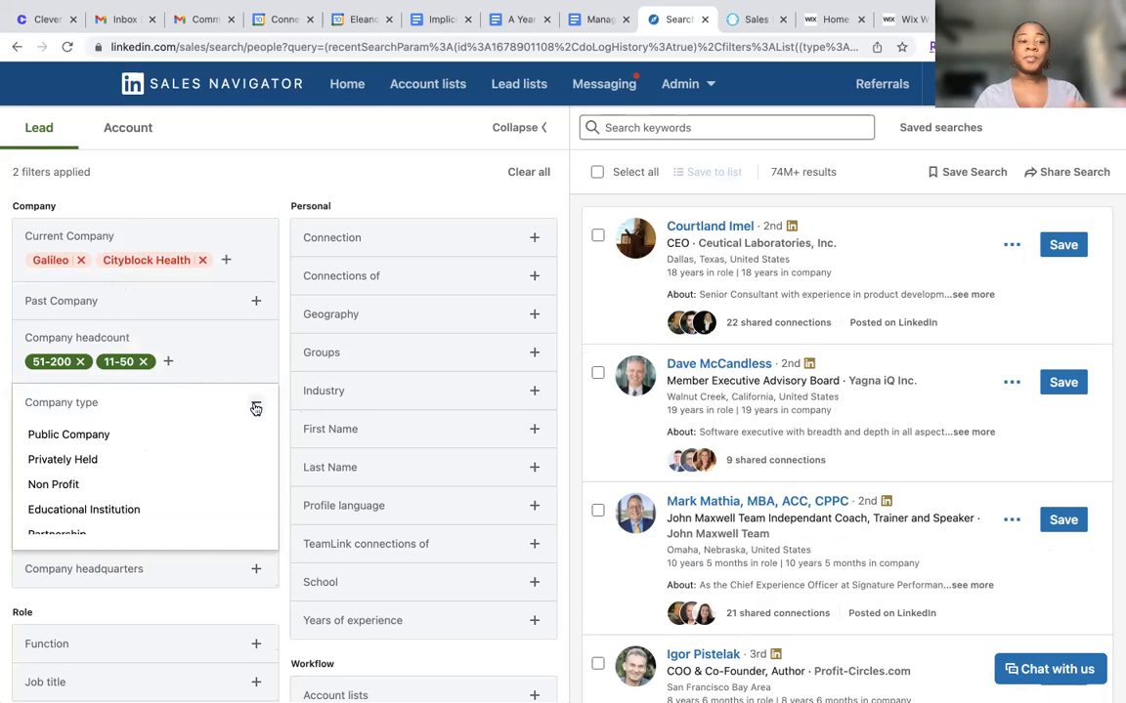
scroll(111, 479, down, 1)
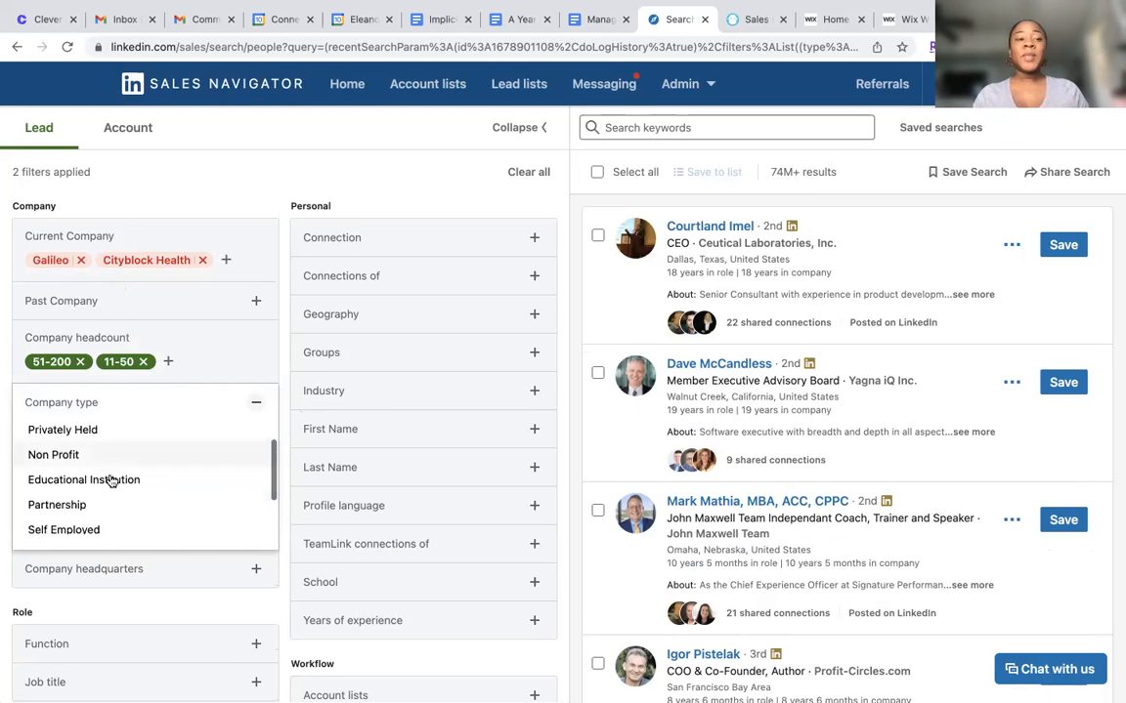
scroll(112, 480, down, 1)
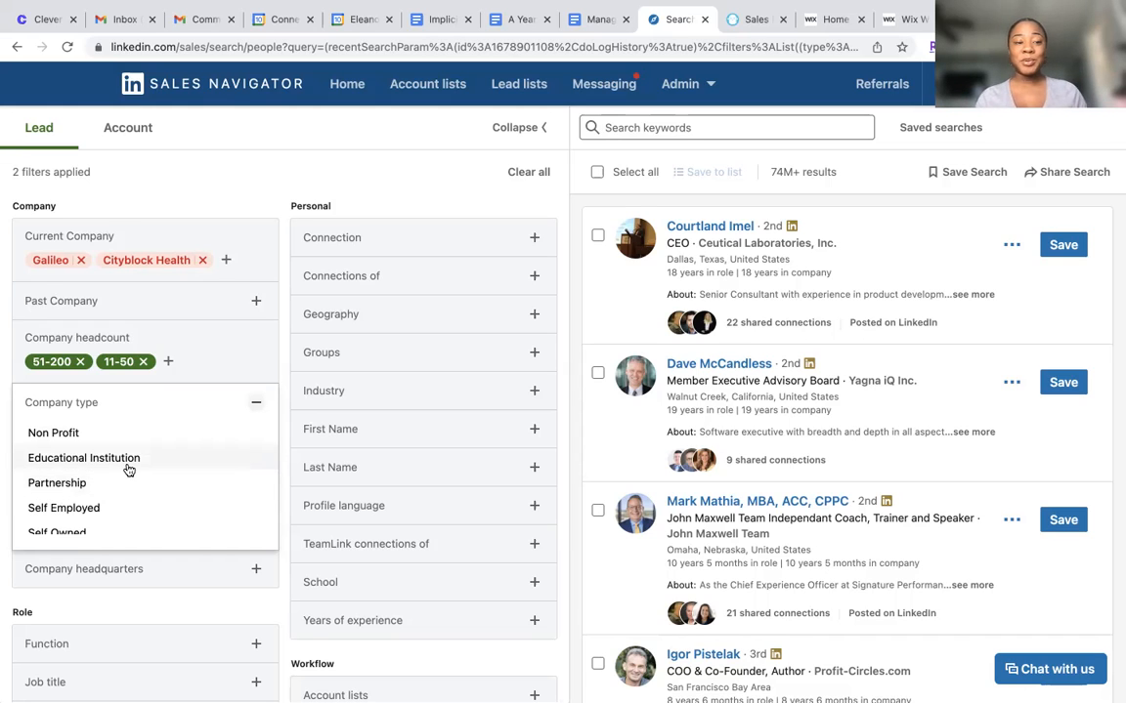
scroll(126, 468, down, 1)
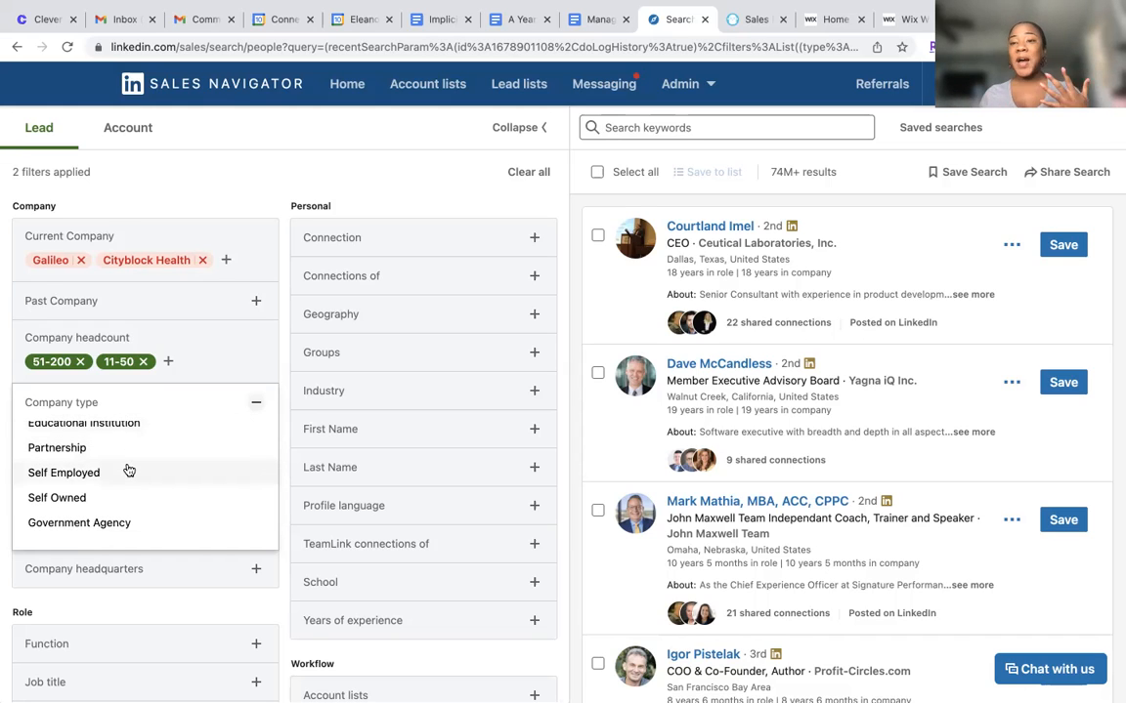
scroll(128, 471, up, 3)
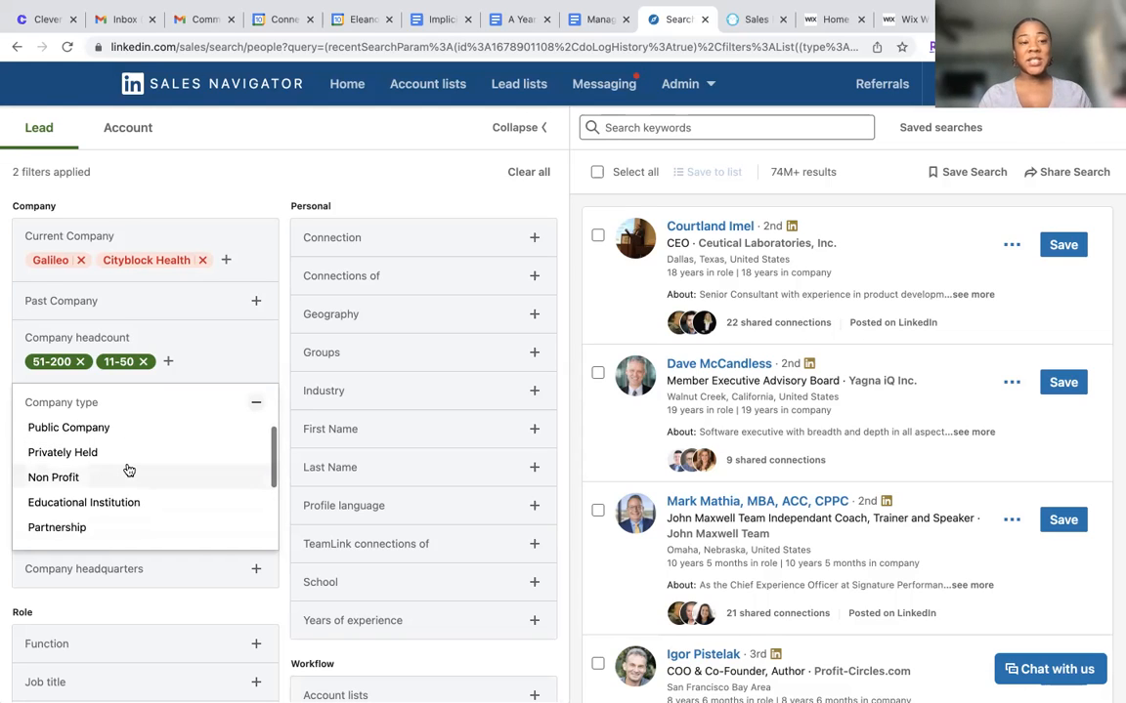
click(73, 461)
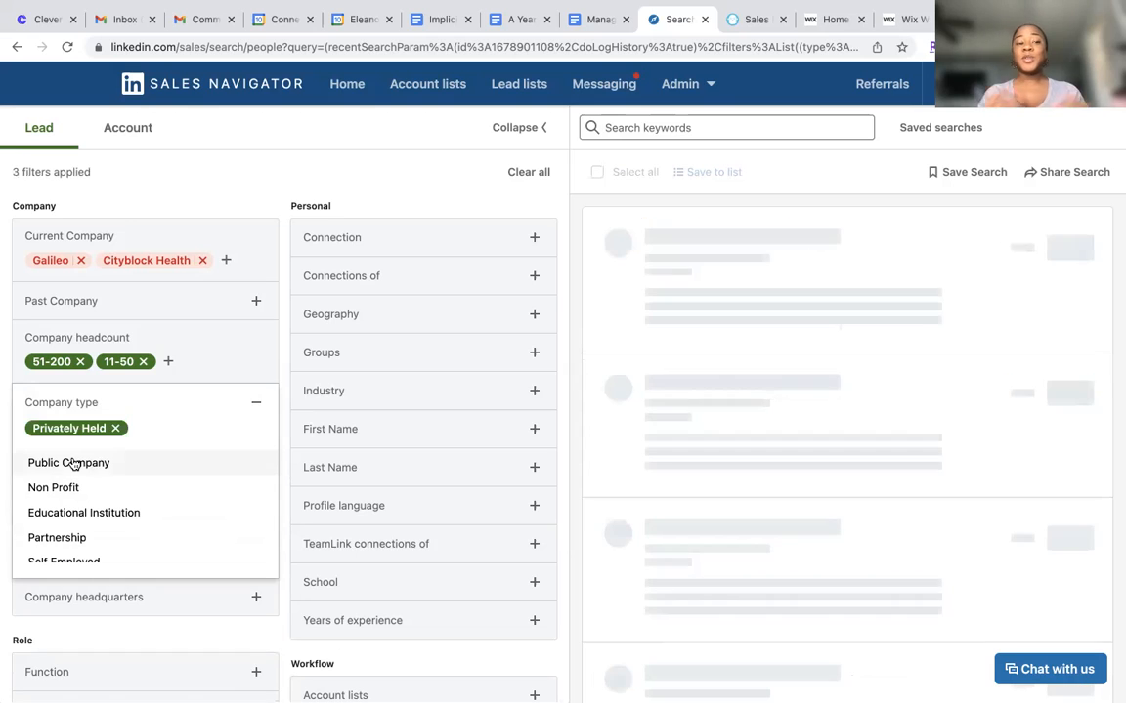
click(253, 404)
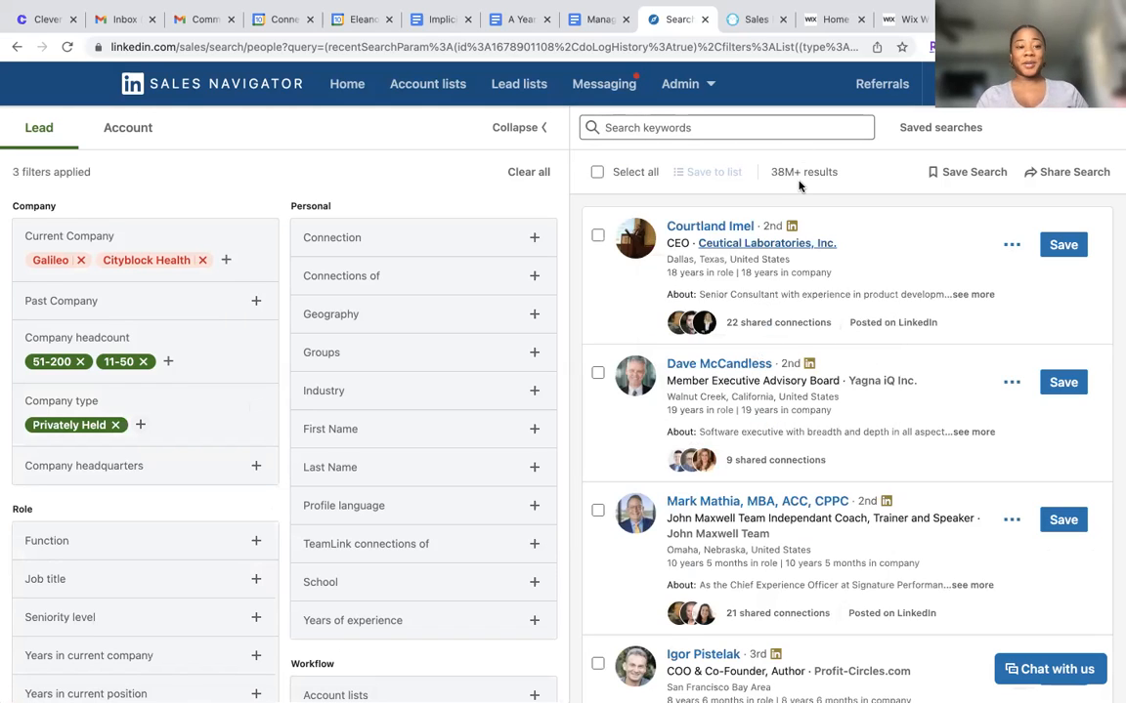
Include United States in the Company headquarters filter
click(256, 466)
scroll(196, 489, down, 2)
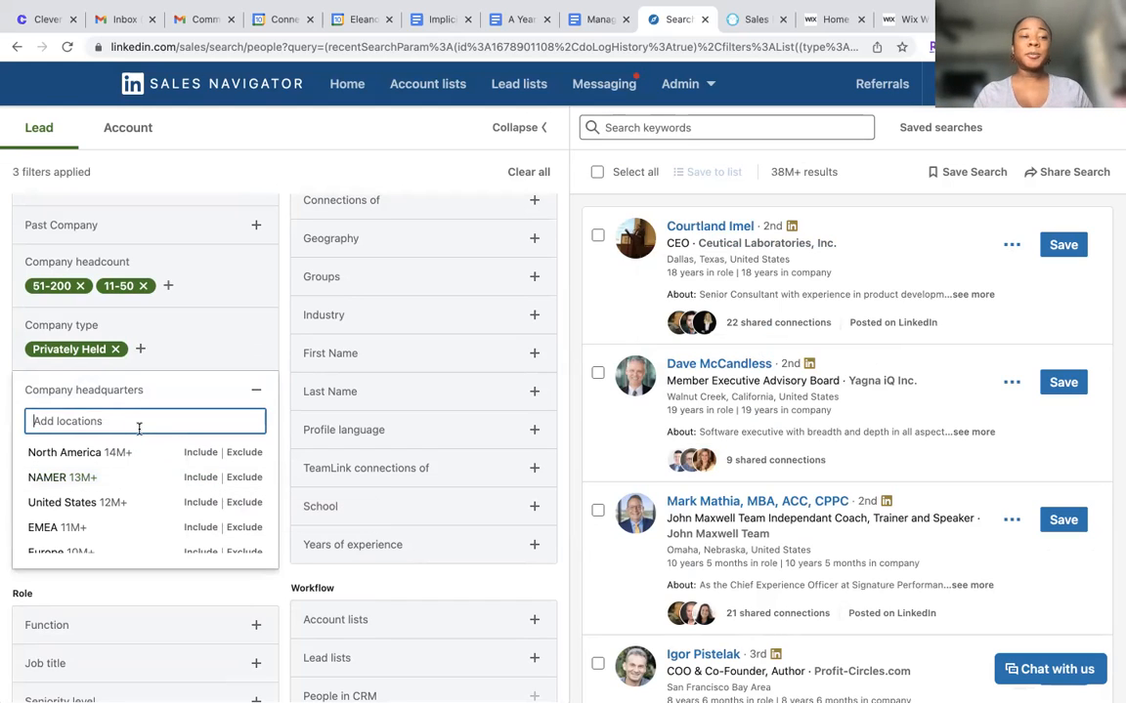
text(unit)
text(ed)
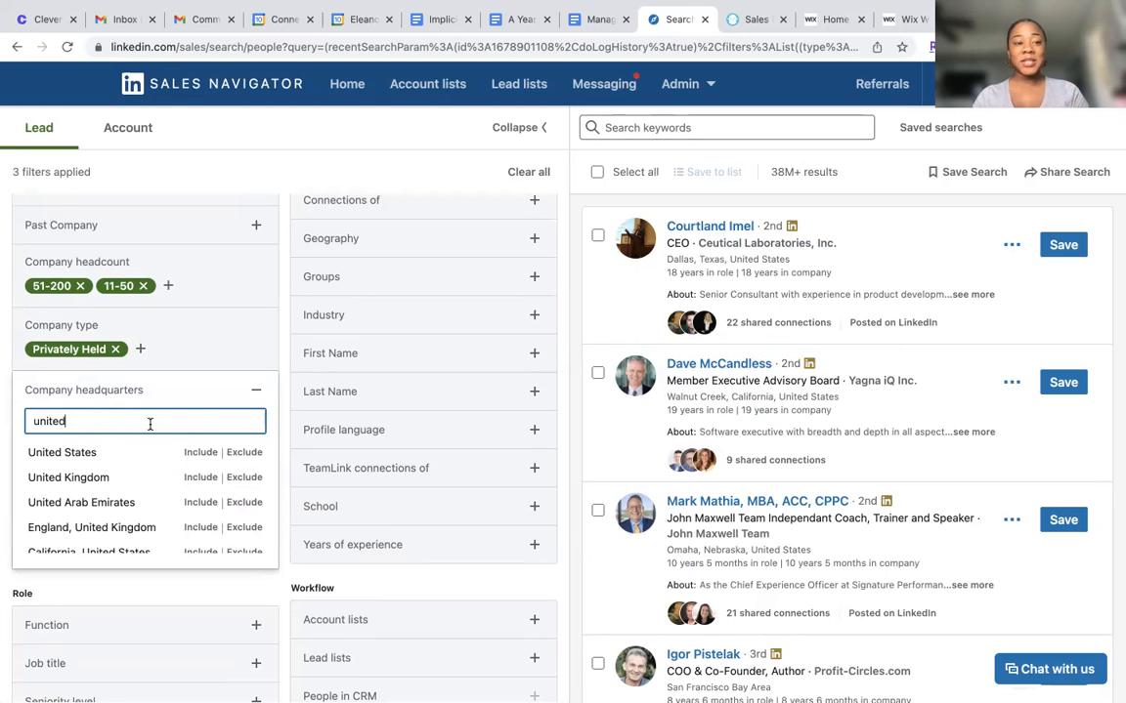
click(201, 453)
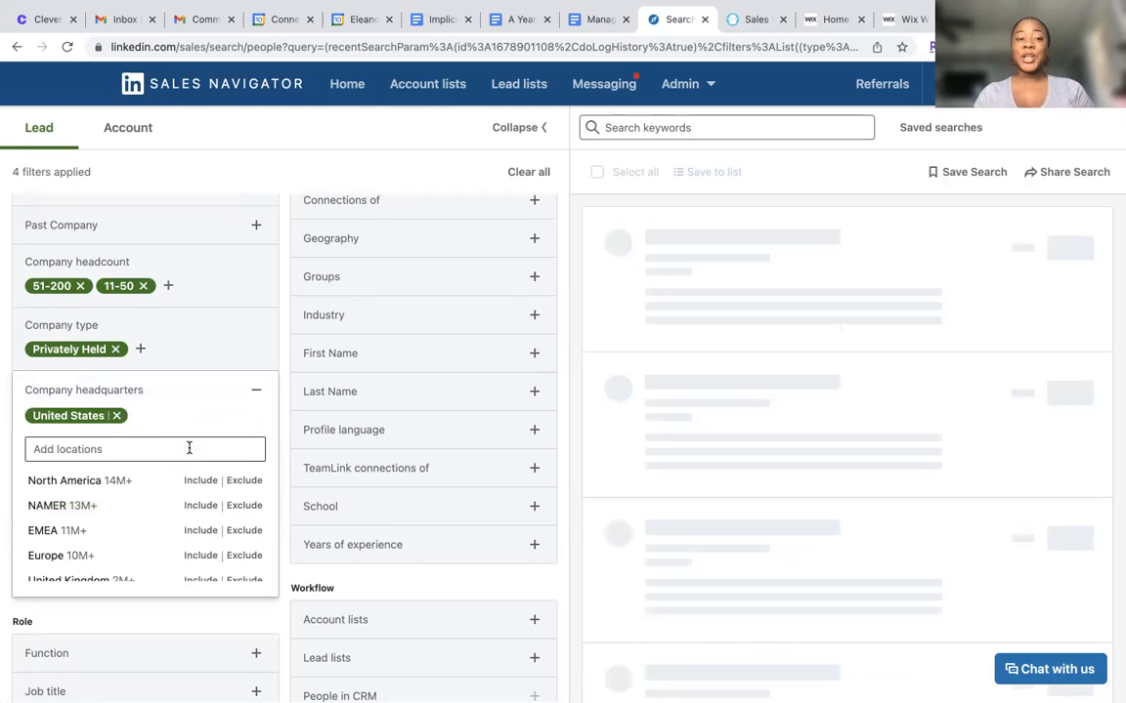
click(255, 390)
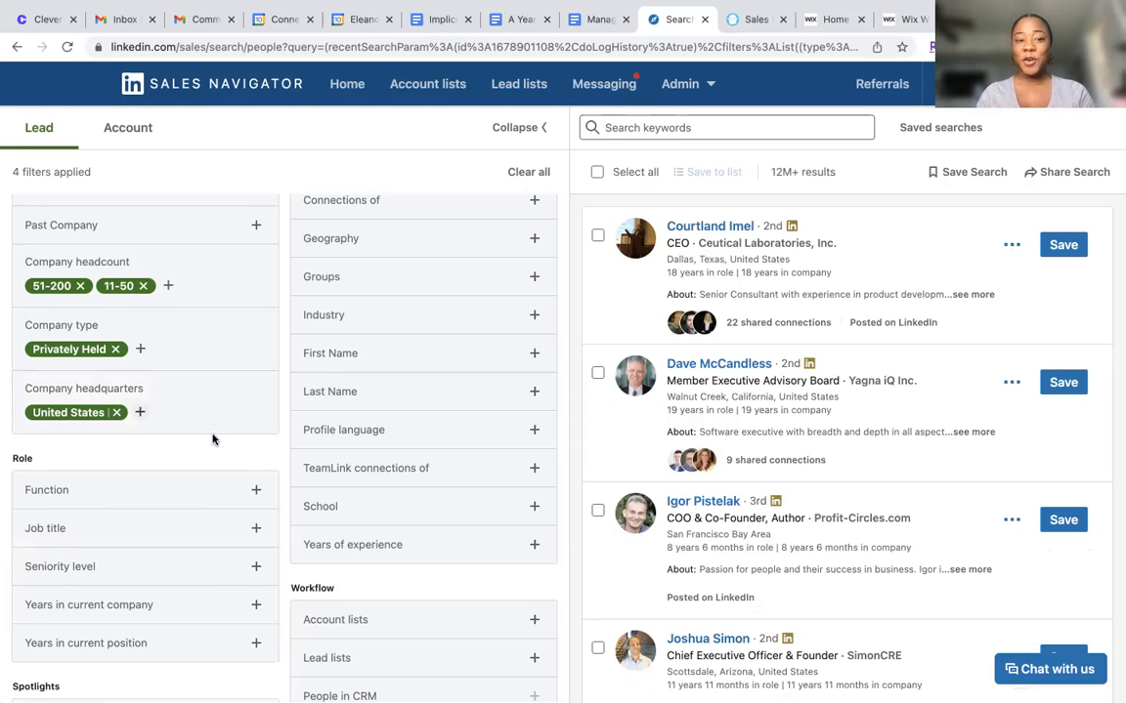
Include Human Resources, Healthcare Services, and Community and Social Services in the role's Function filter
scroll(213, 440, down, 2)
scroll(213, 440, down, 1)
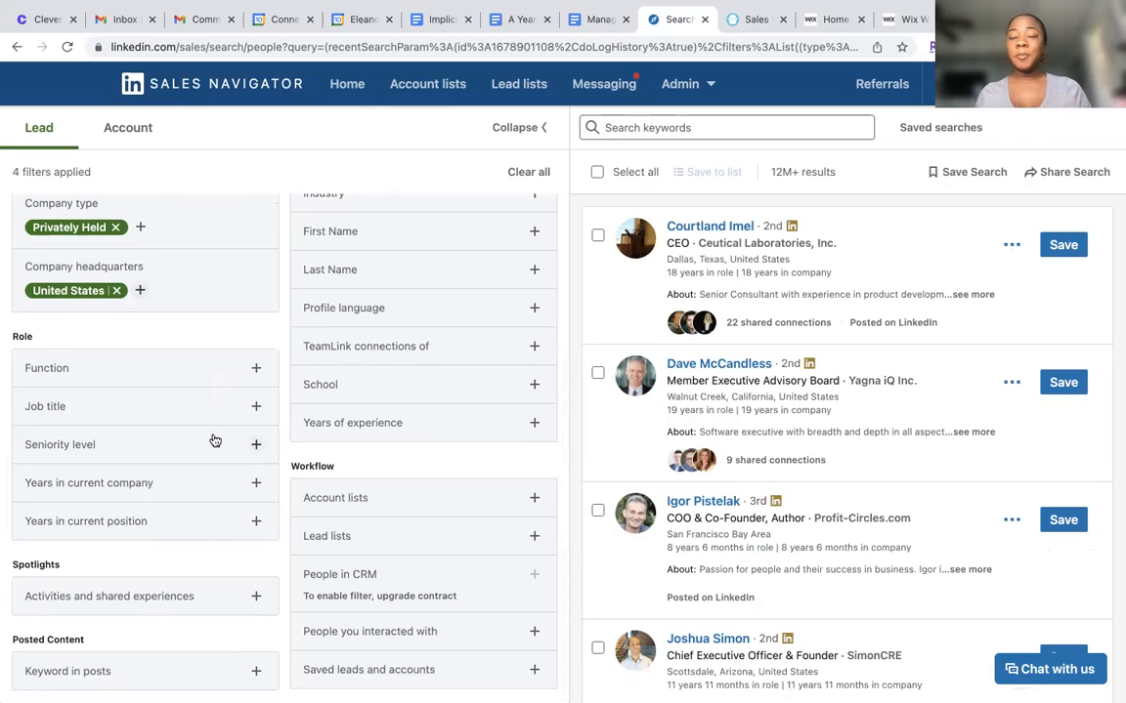
click(256, 368)
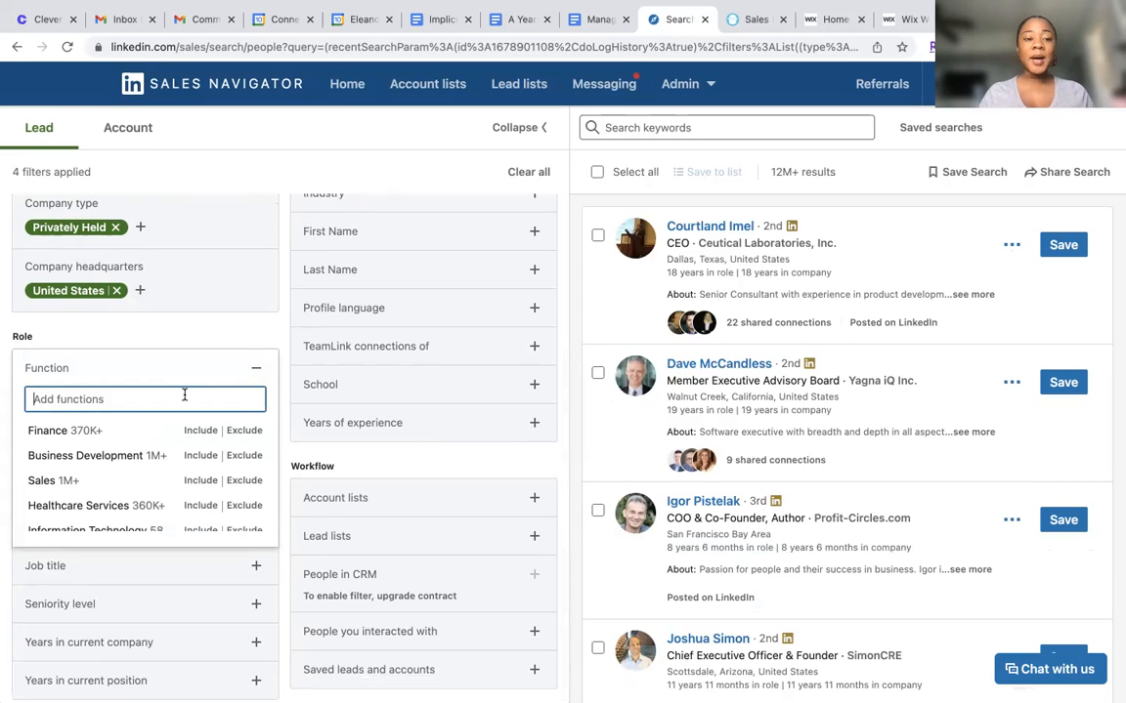
text(Human)
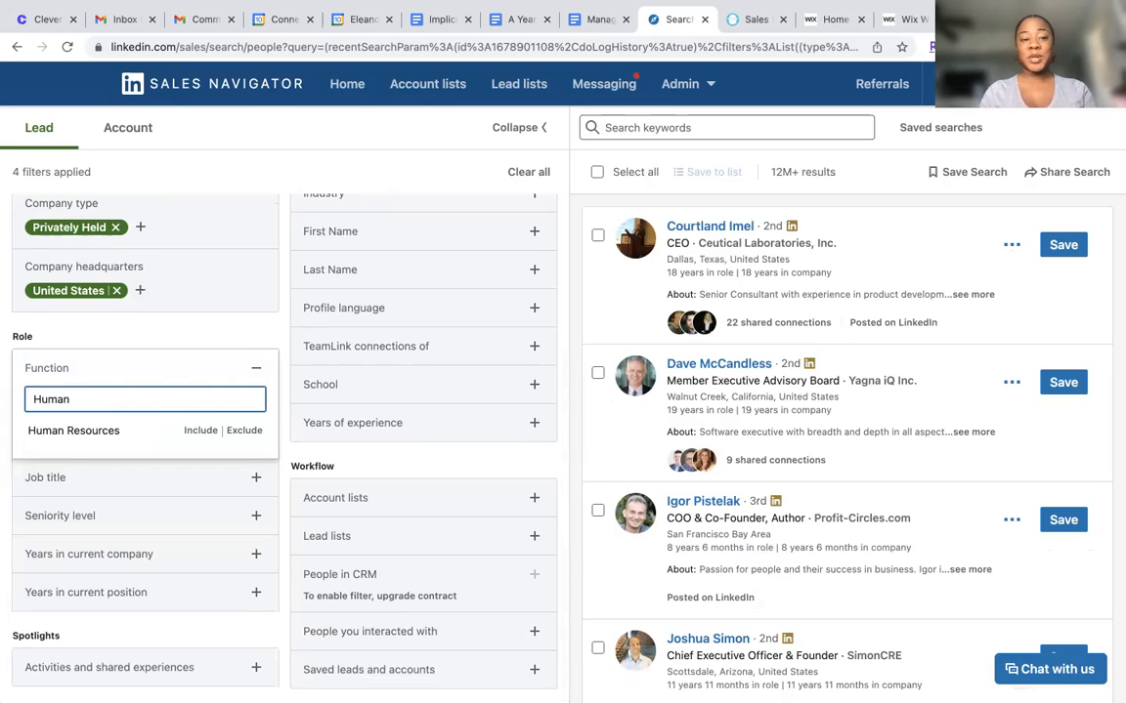
click(199, 430)
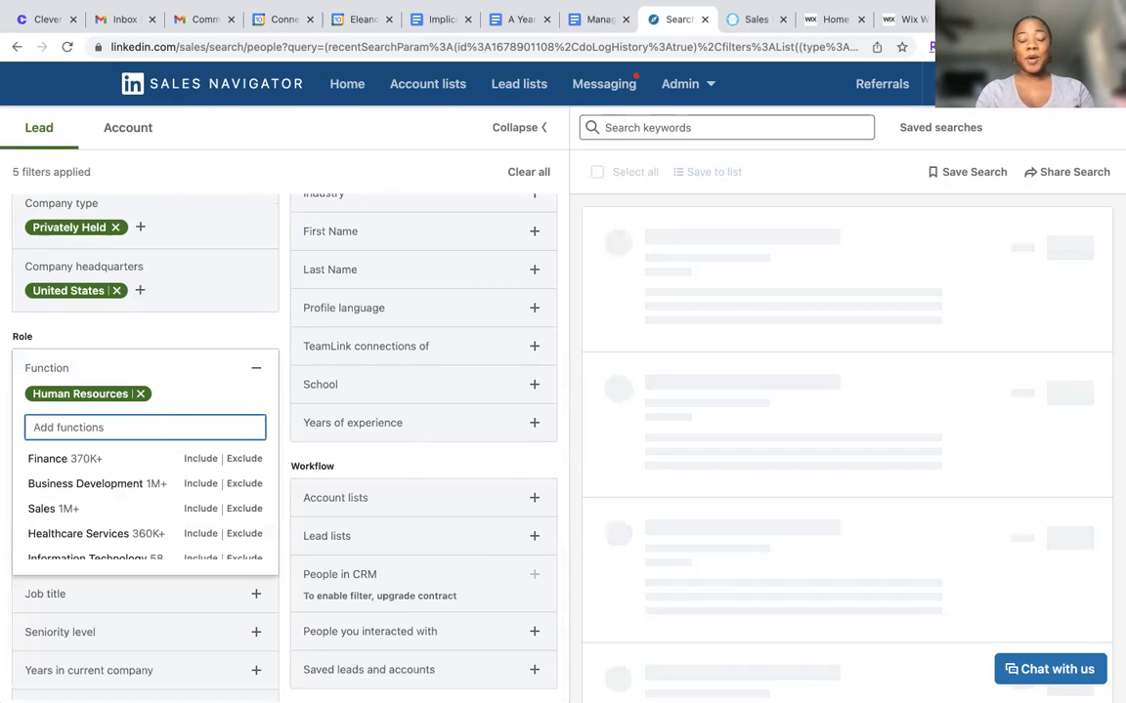
text(Health)
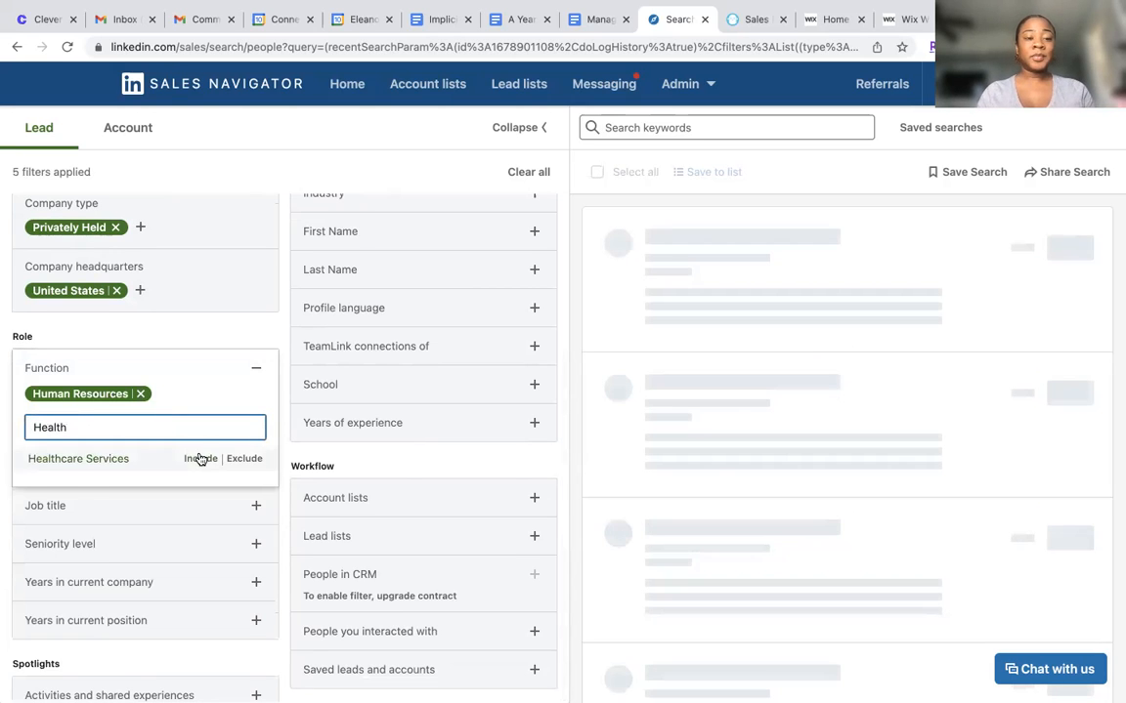
click(200, 458)
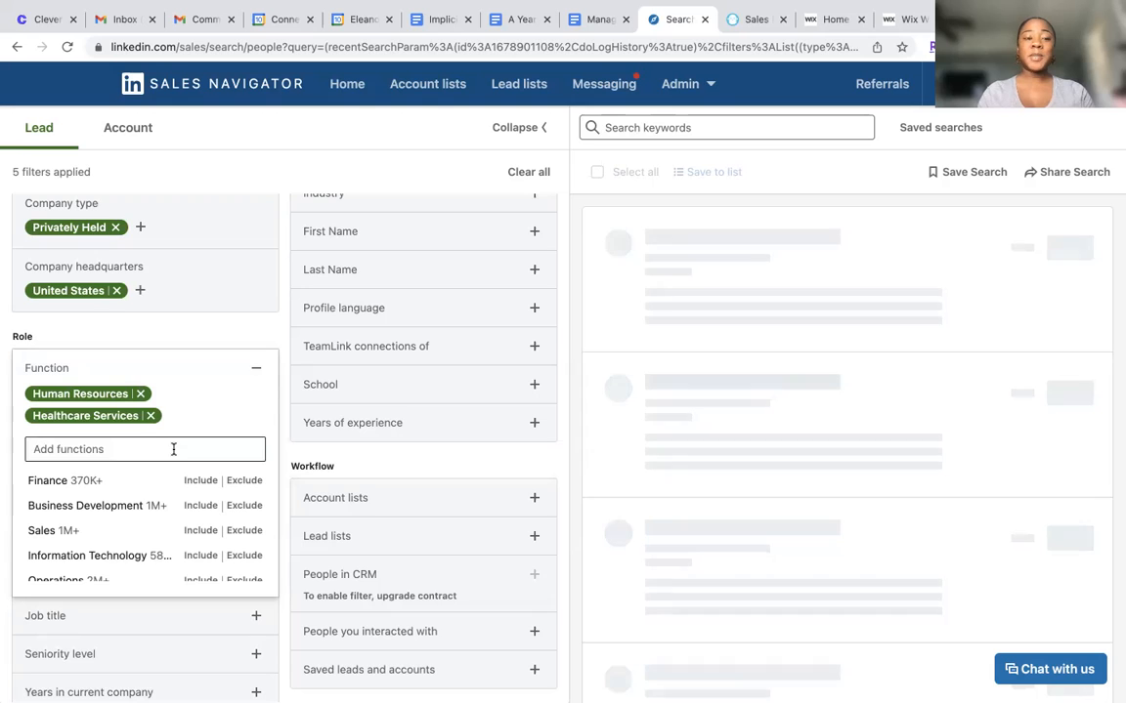
scroll(152, 528, down, 3)
scroll(152, 527, down, 5)
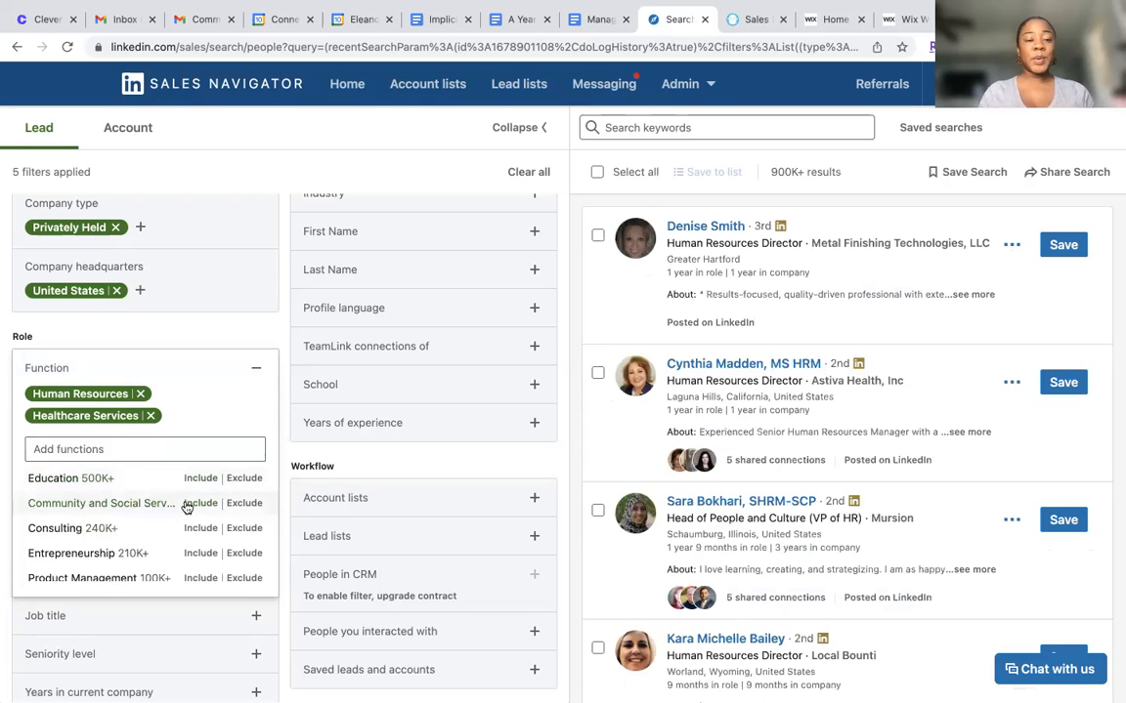
click(199, 504)
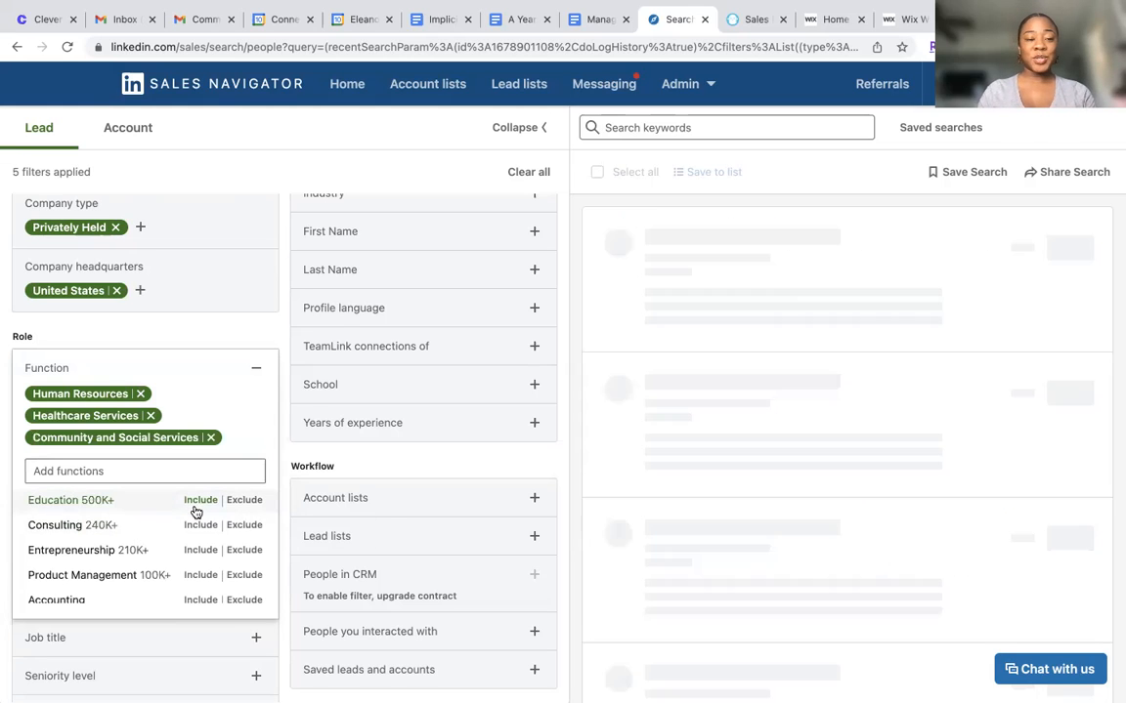
click(258, 370)
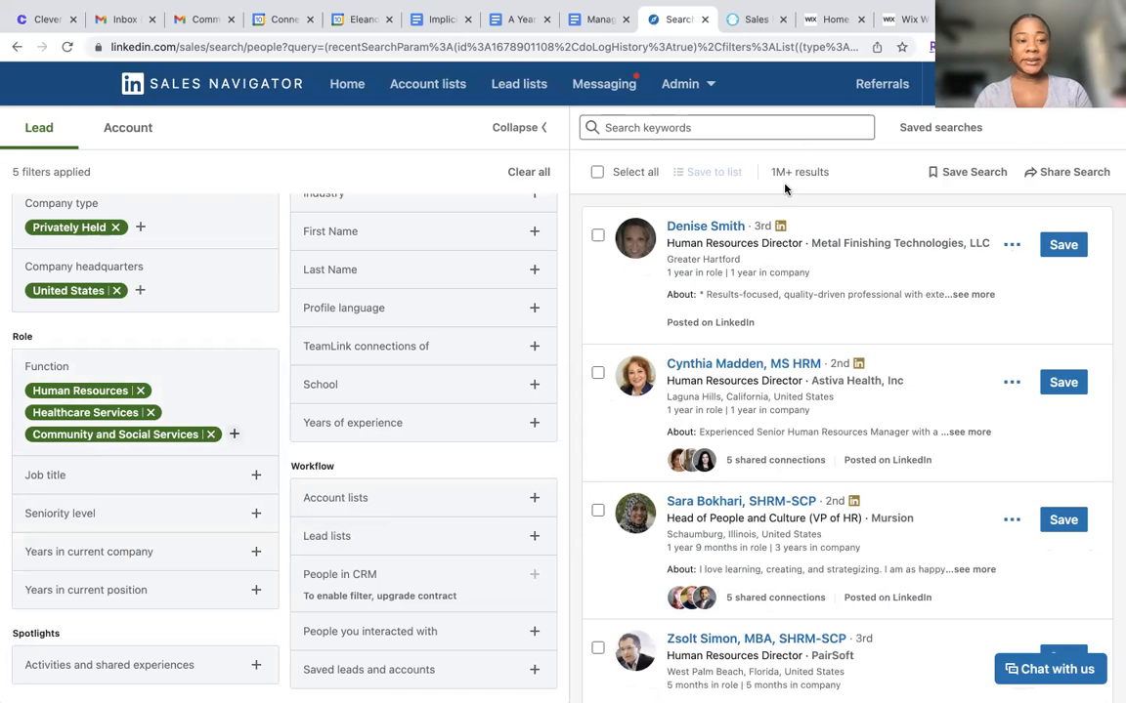
Search the Job title filter for Human and include Human Resources Director as a current title
click(255, 475)
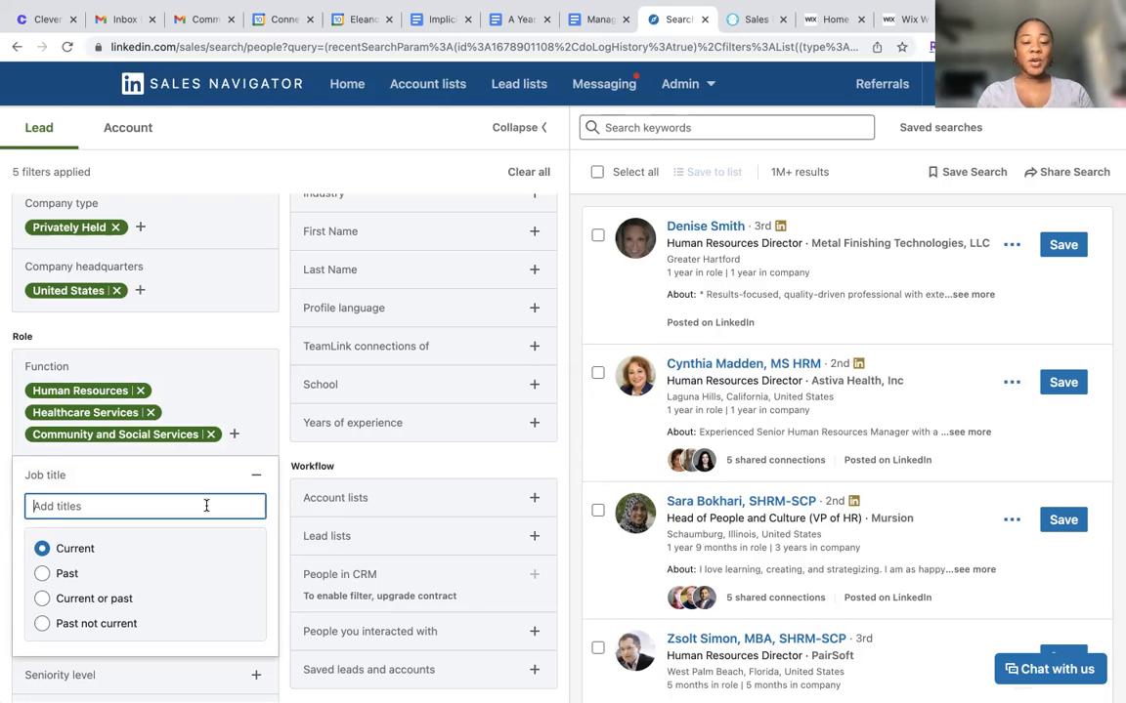
text(Chie)
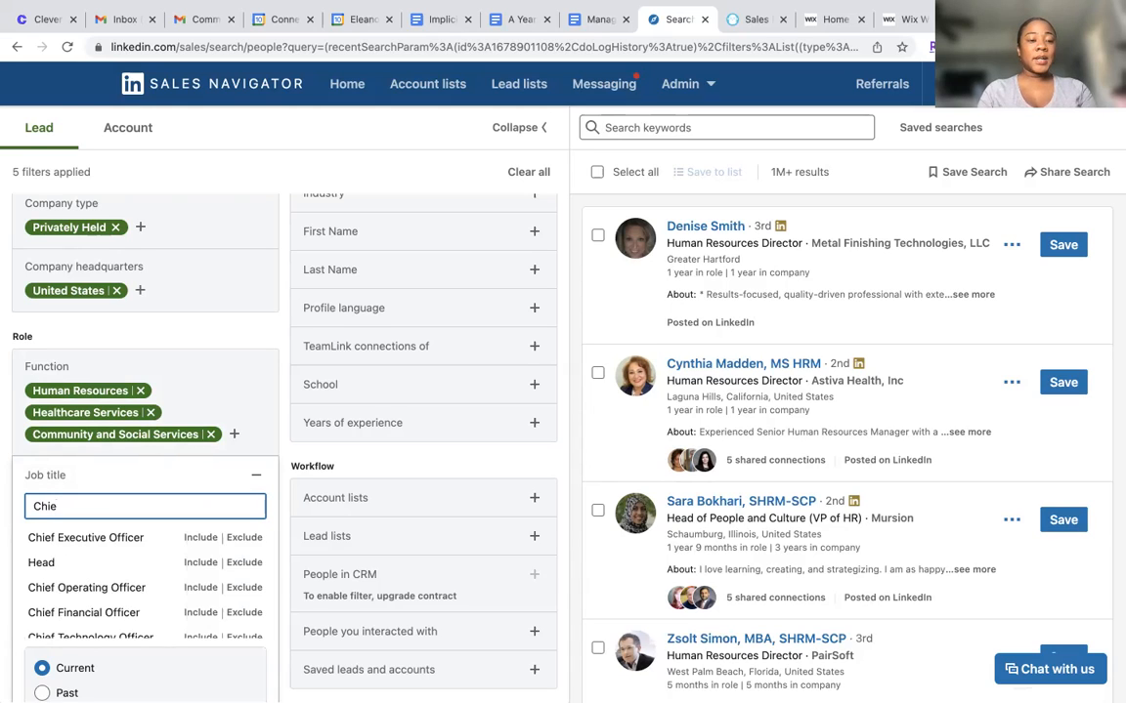
key(BackSpace)
key(BackSpace)
key(BackSpace)
key(BackSpace)
text(Human)
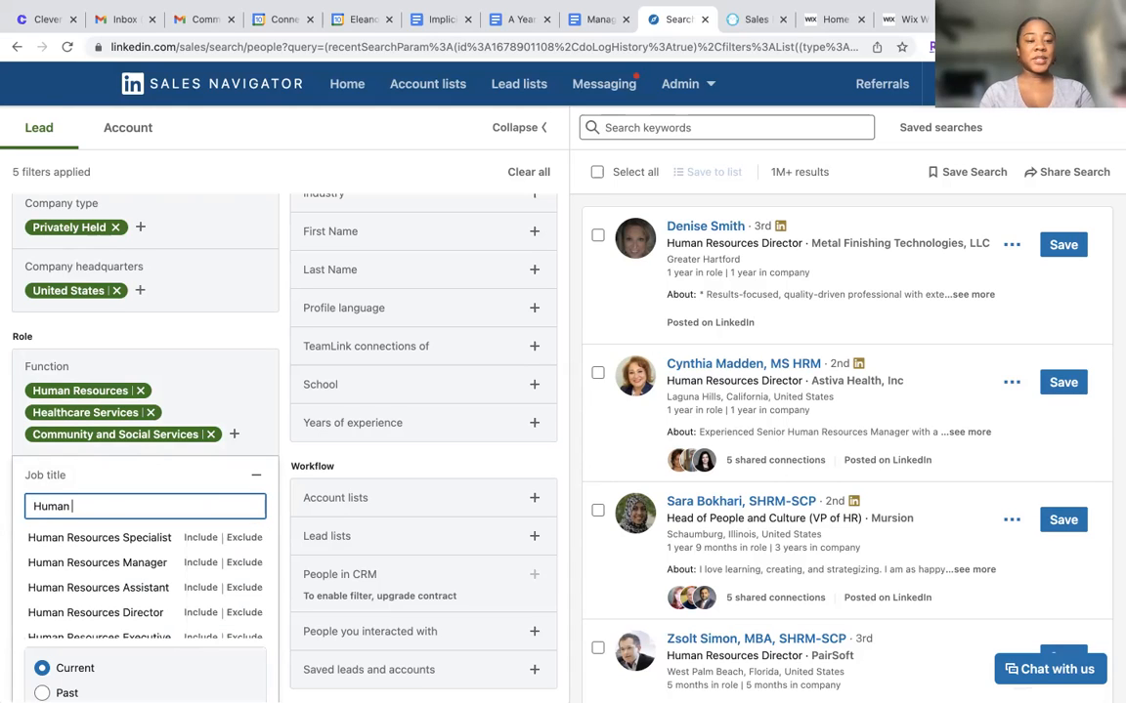
scroll(190, 575, down, 1)
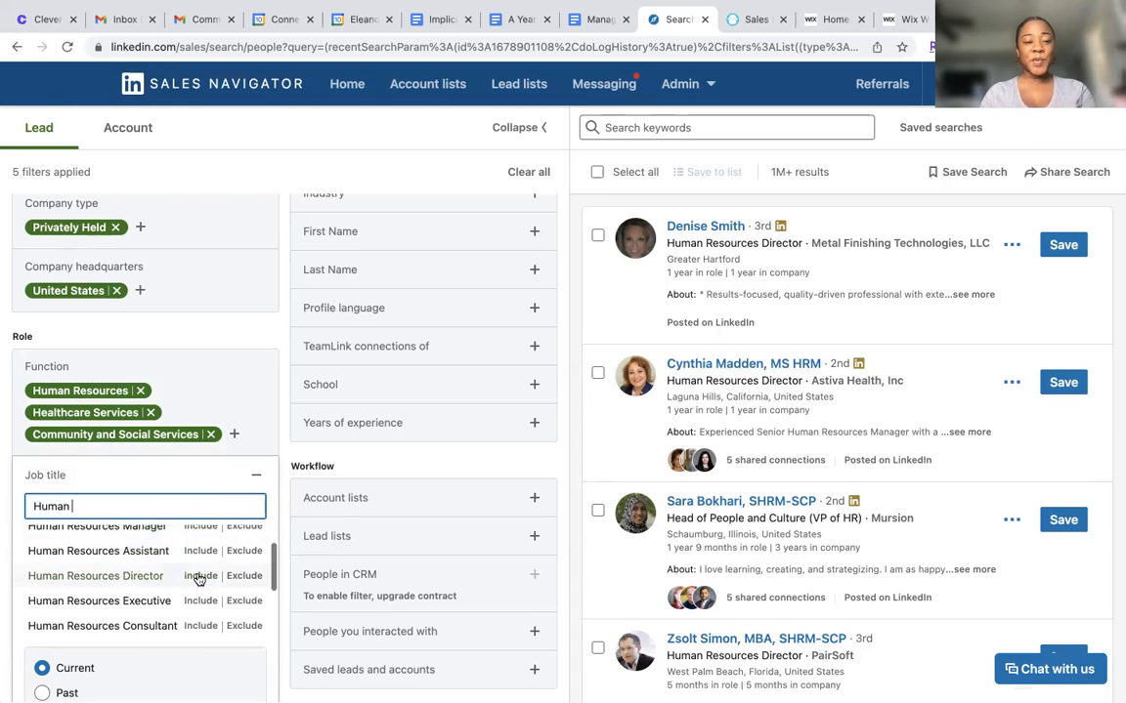
click(200, 577)
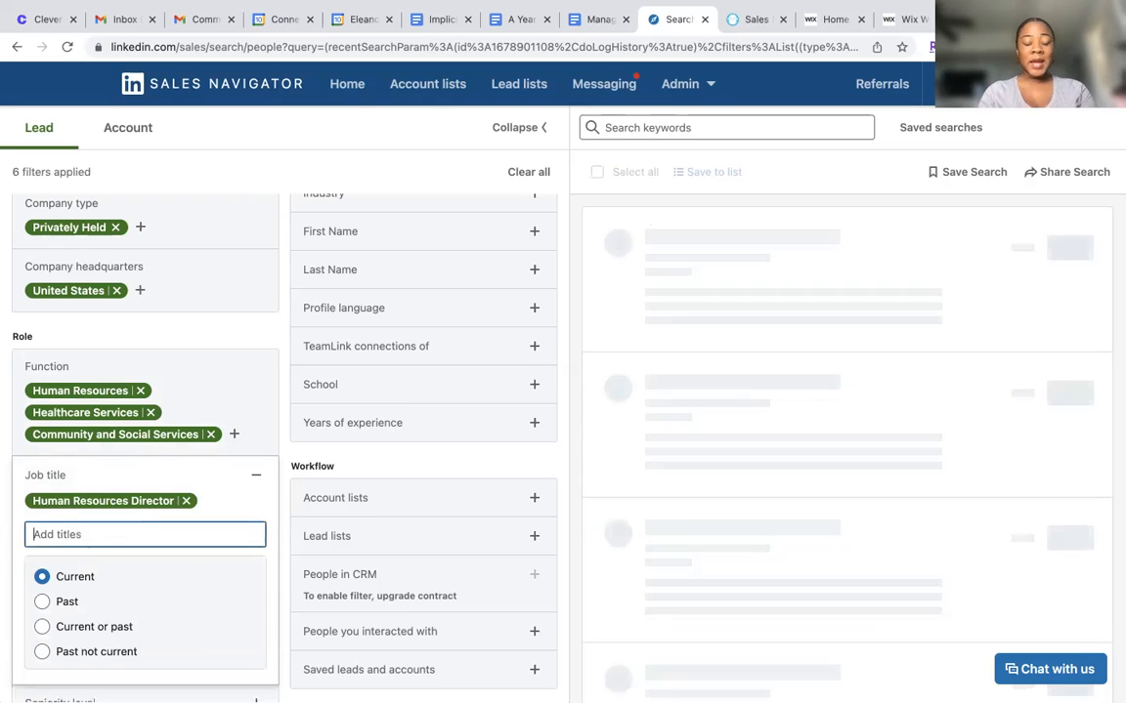
Search the job titles for Human Reso and include Human Resources Officer in the Job title filter
text(Human Reso)
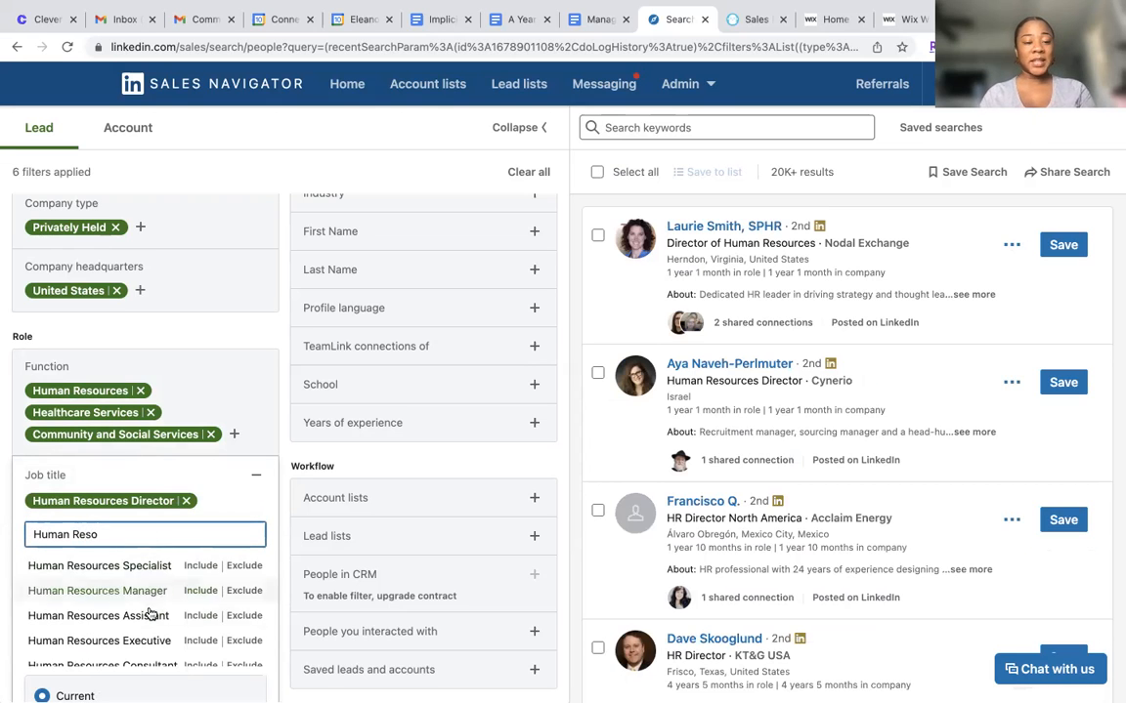
scroll(151, 614, down, 4)
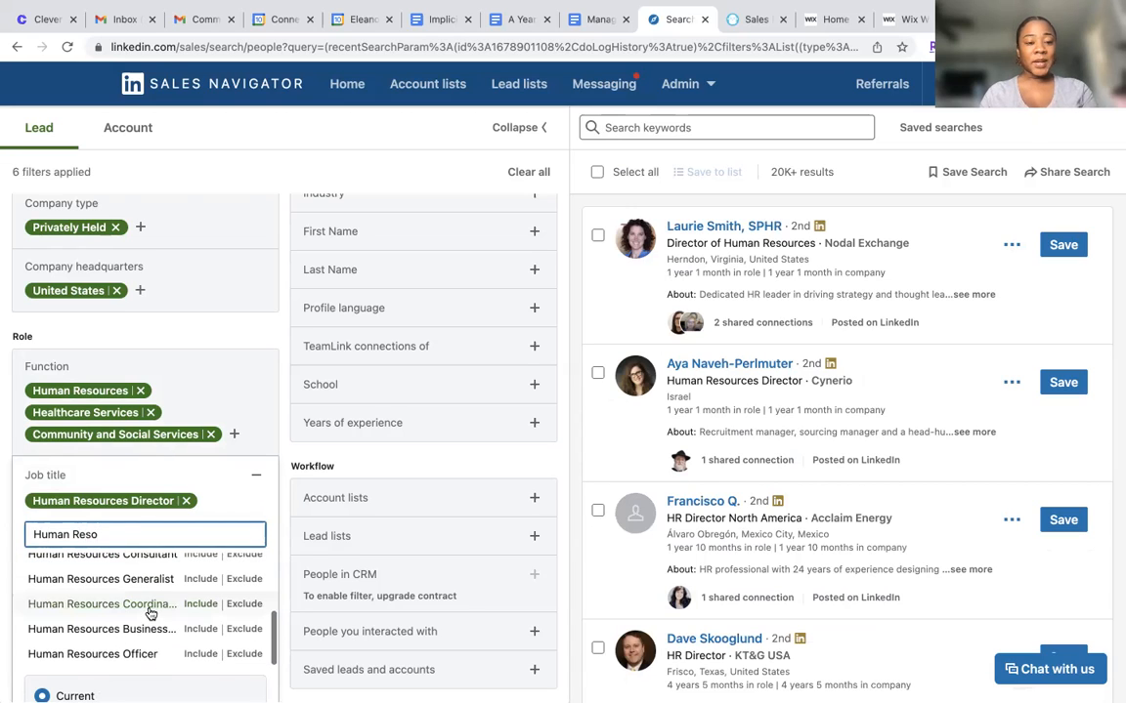
click(176, 653)
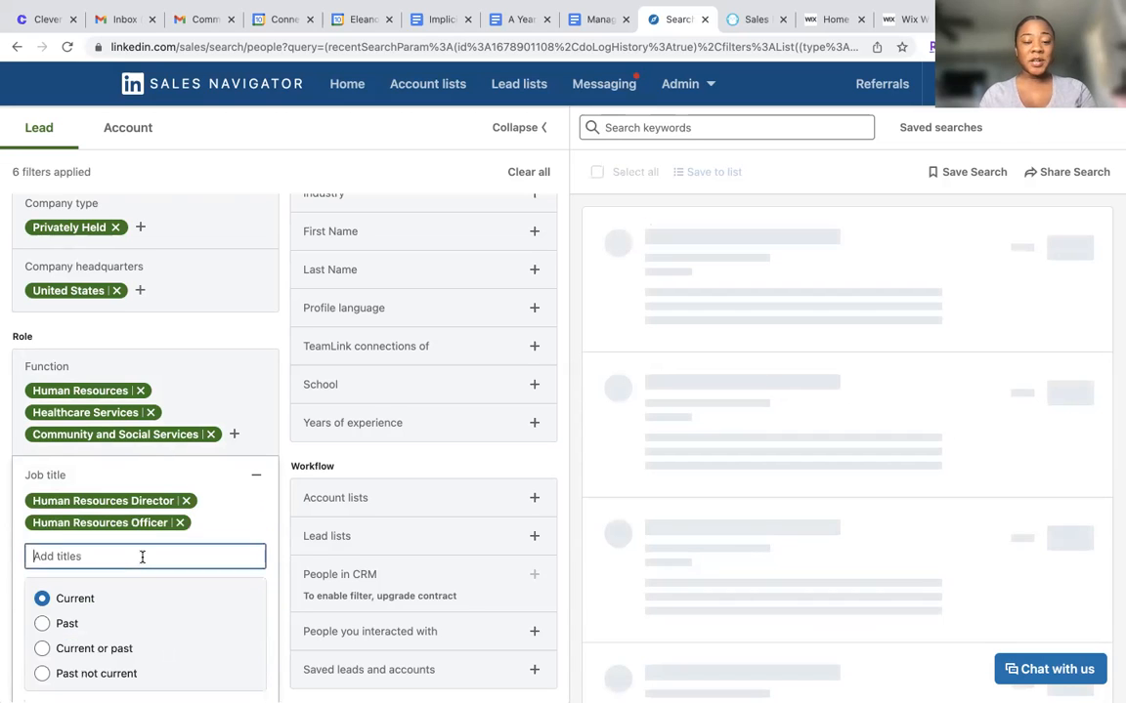
Search the job titles for Chief Peopl and include Head Of Human Resources in the Job title filter
text(Chief)
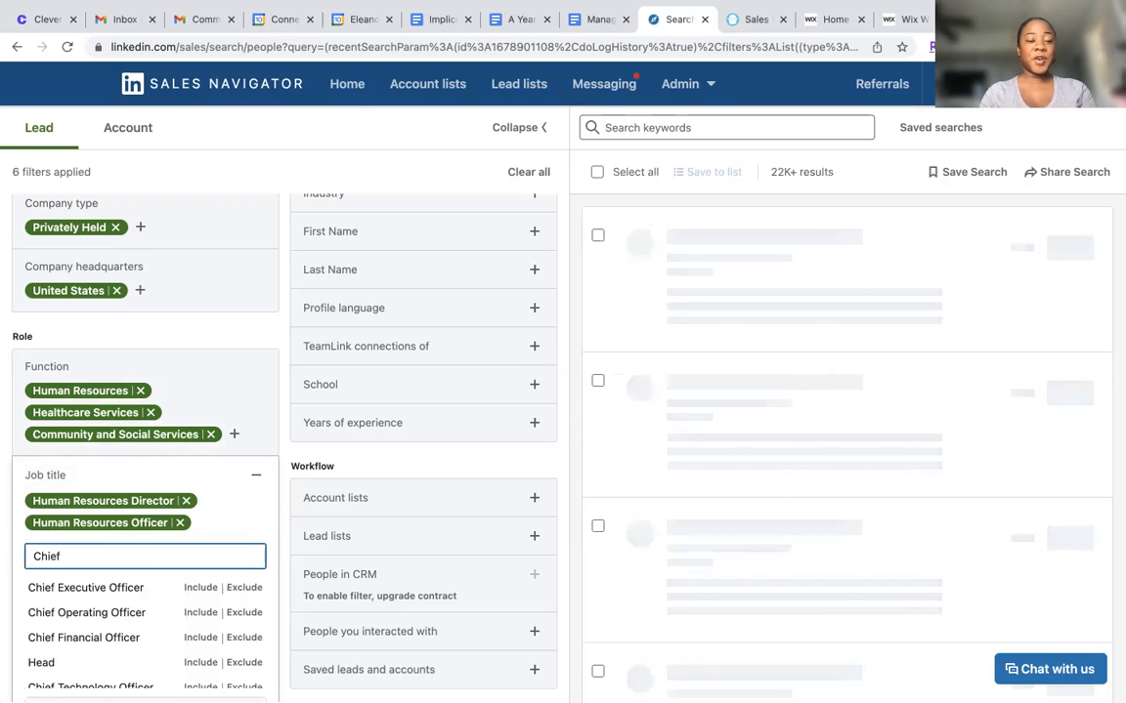
scroll(132, 638, down, 4)
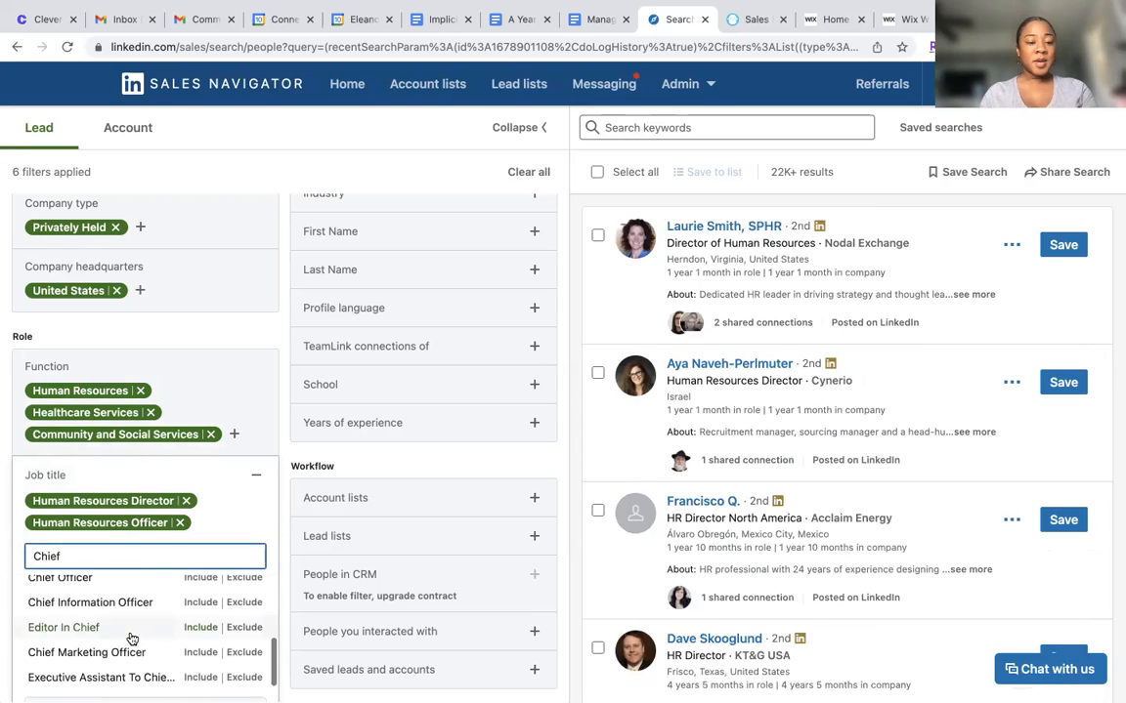
text(P)
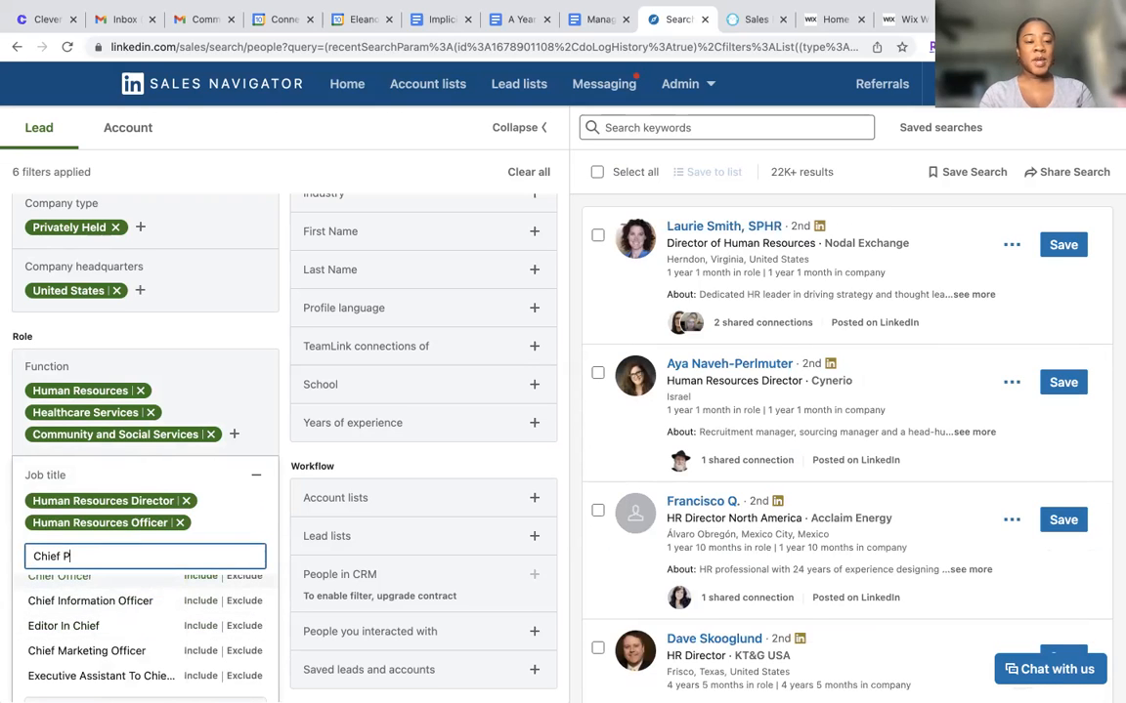
text(eopl)
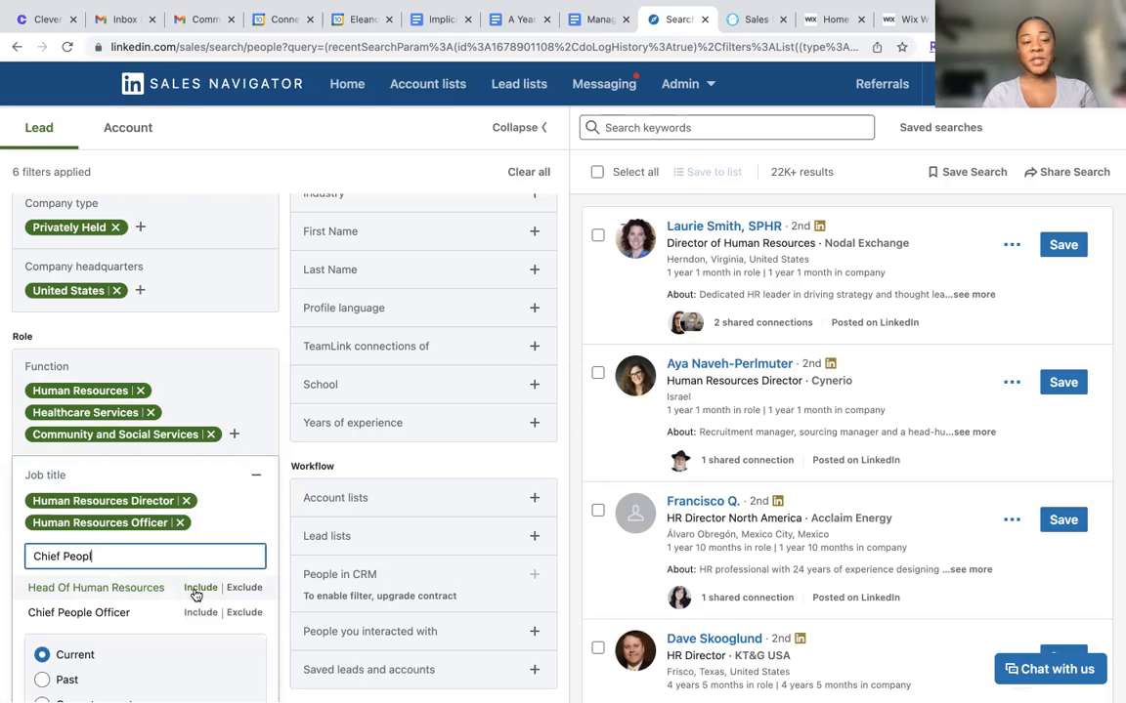
click(198, 588)
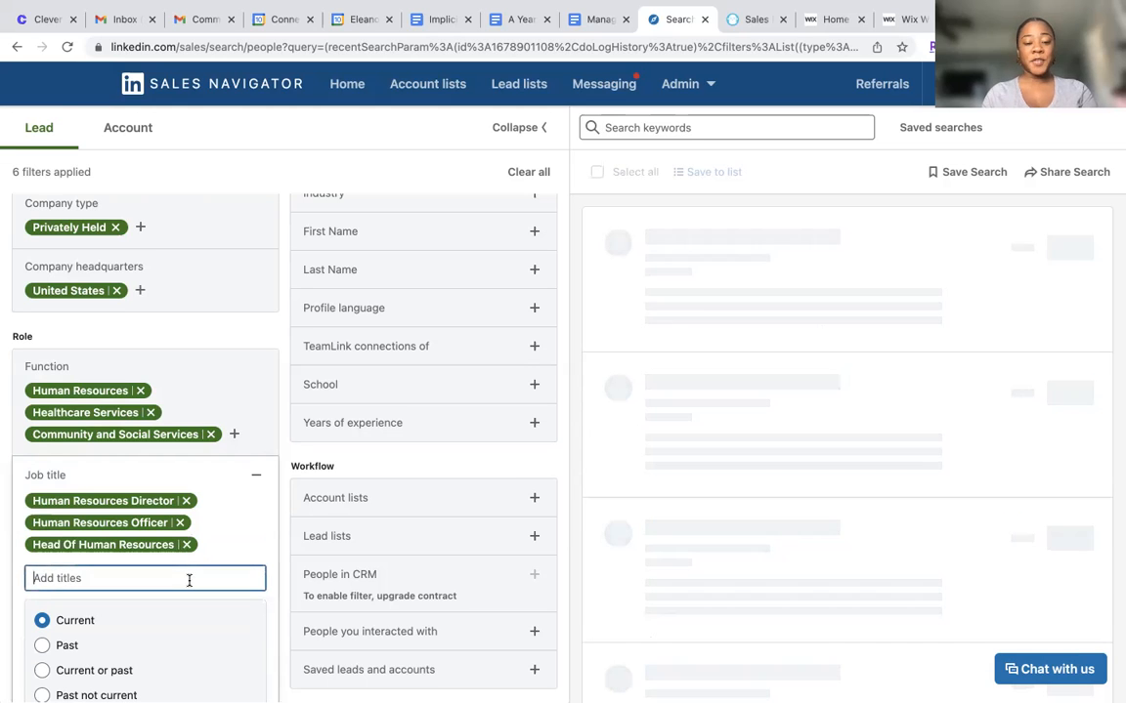
Search the job titles for Chief People, include Chief People Officer, and collapse the Job title filter
text(Chief P)
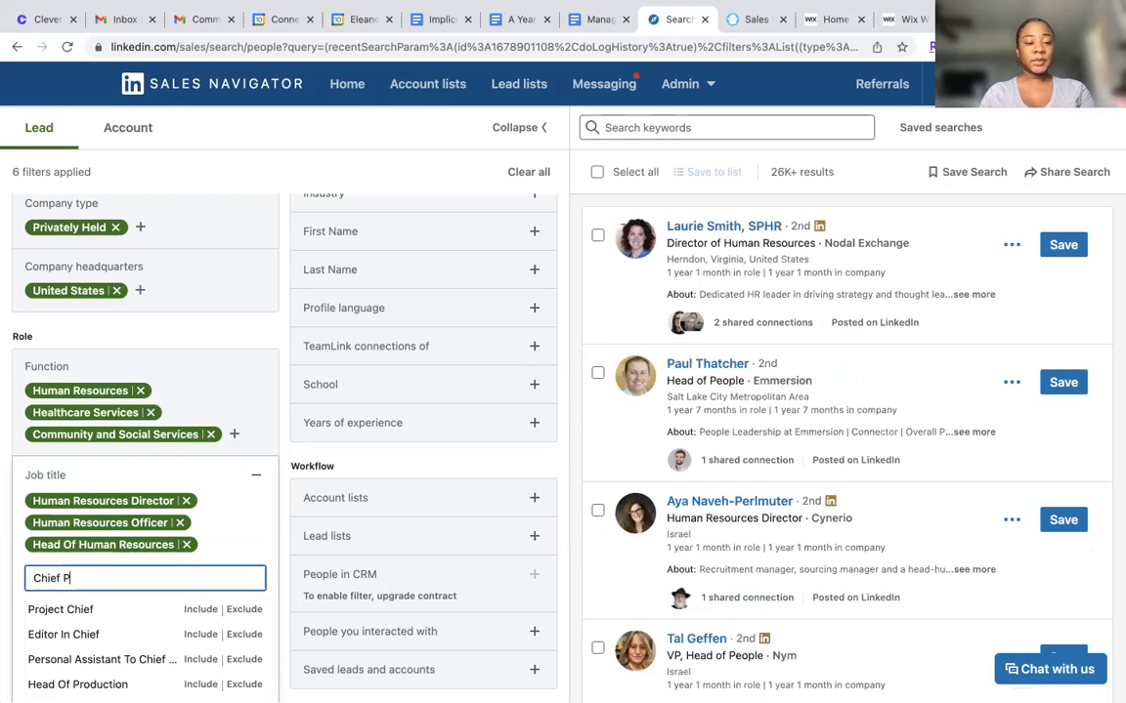
text(eople)
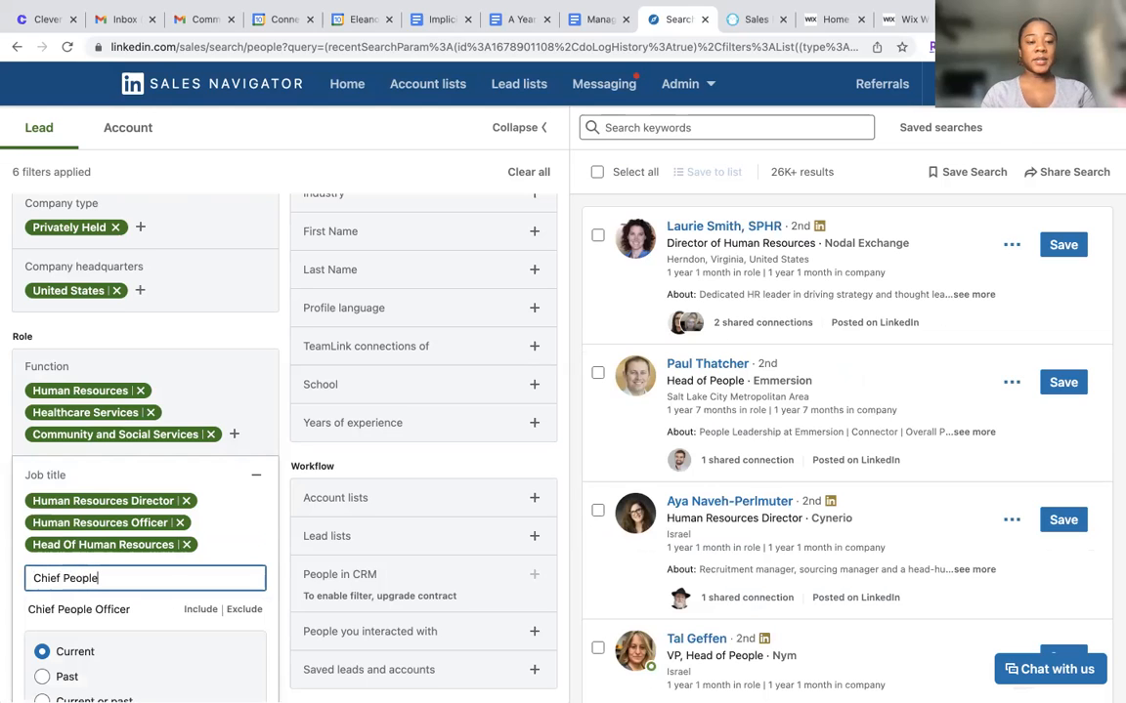
scroll(183, 588, down, 1)
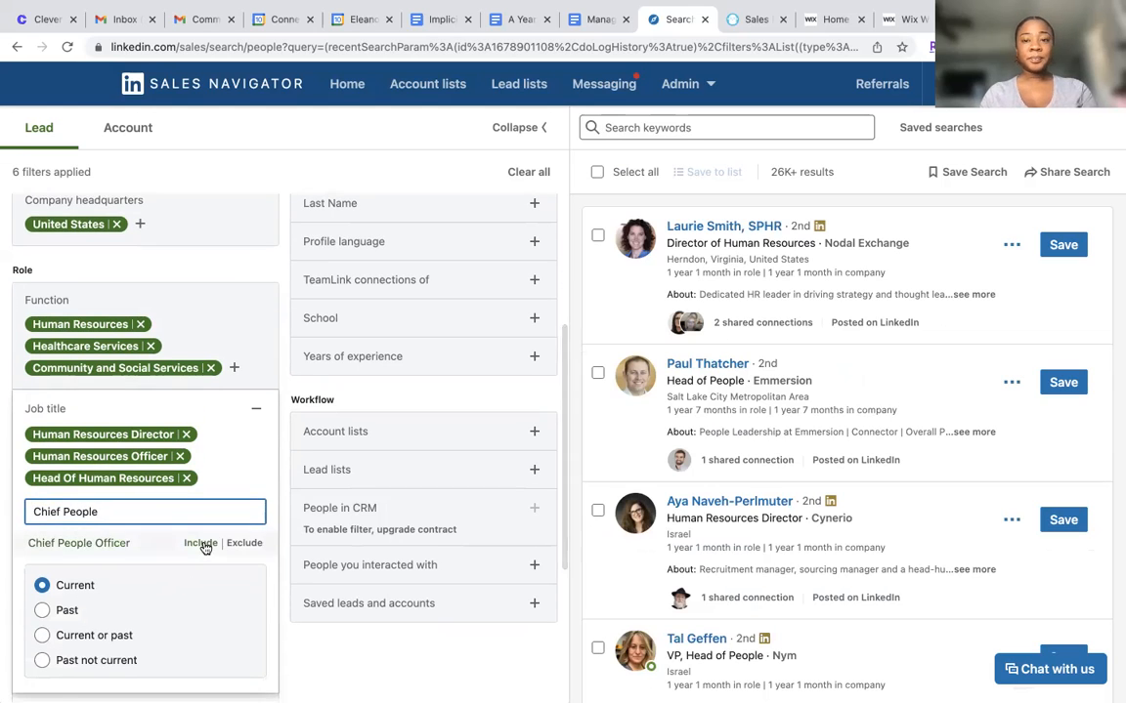
click(200, 543)
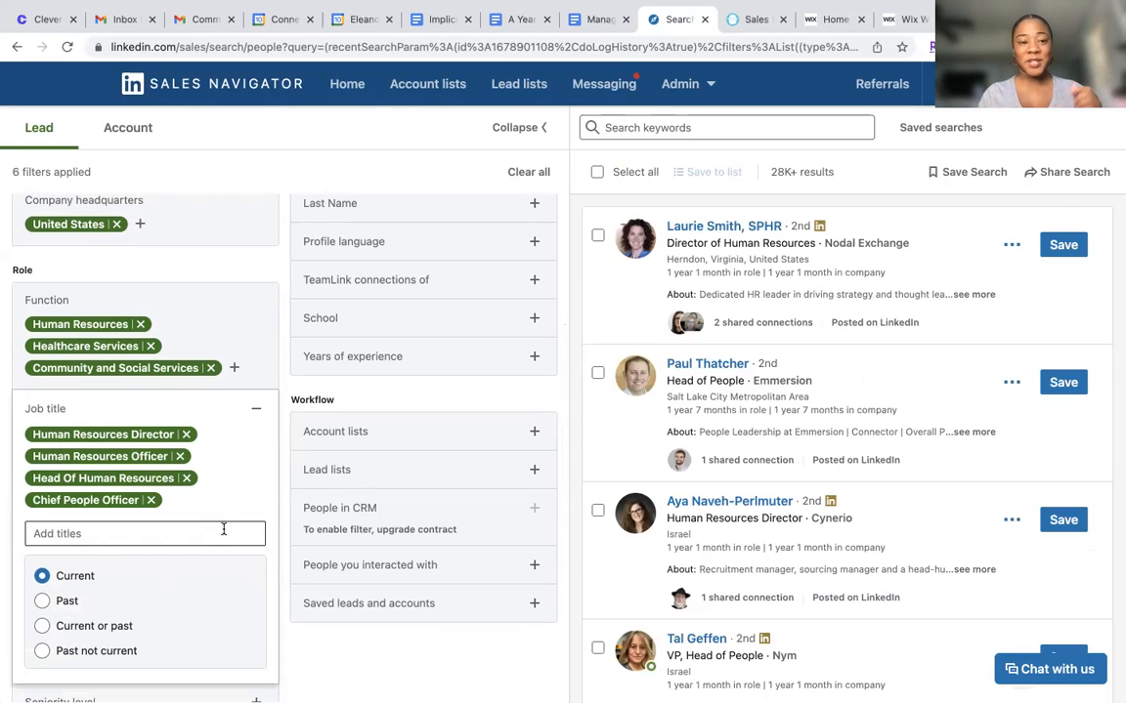
click(258, 410)
Include Director, Senior, CXO and VP in the role's Seniority level filter
scroll(225, 467, down, 2)
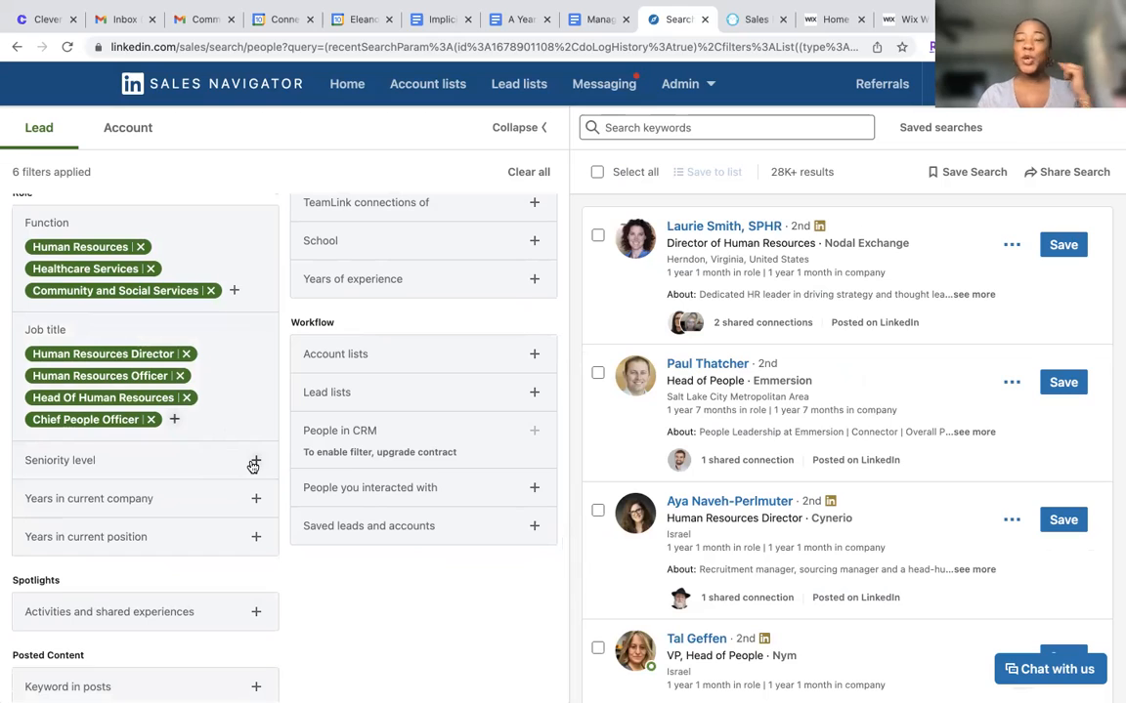
click(254, 462)
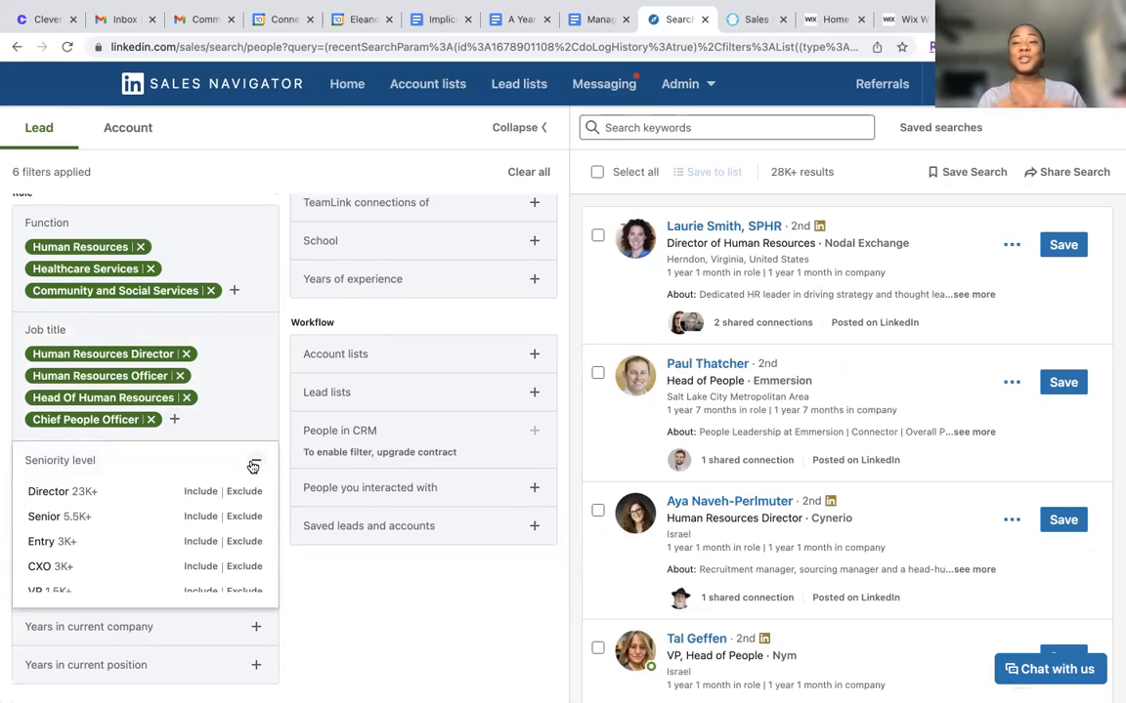
click(202, 492)
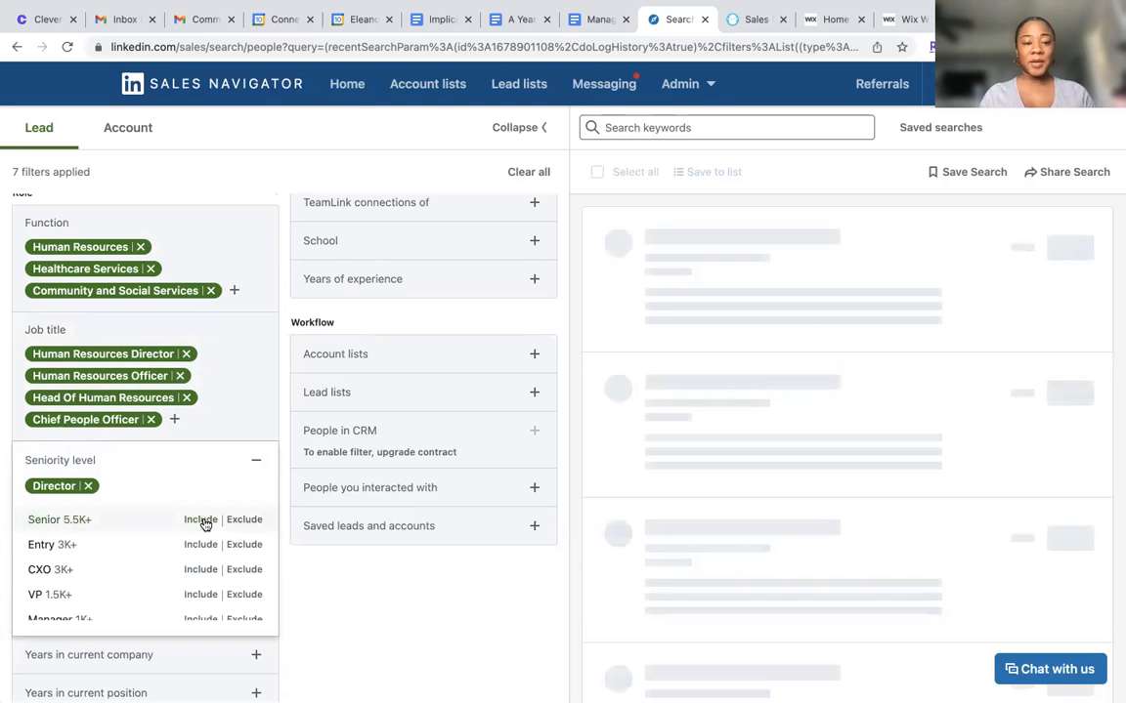
click(203, 522)
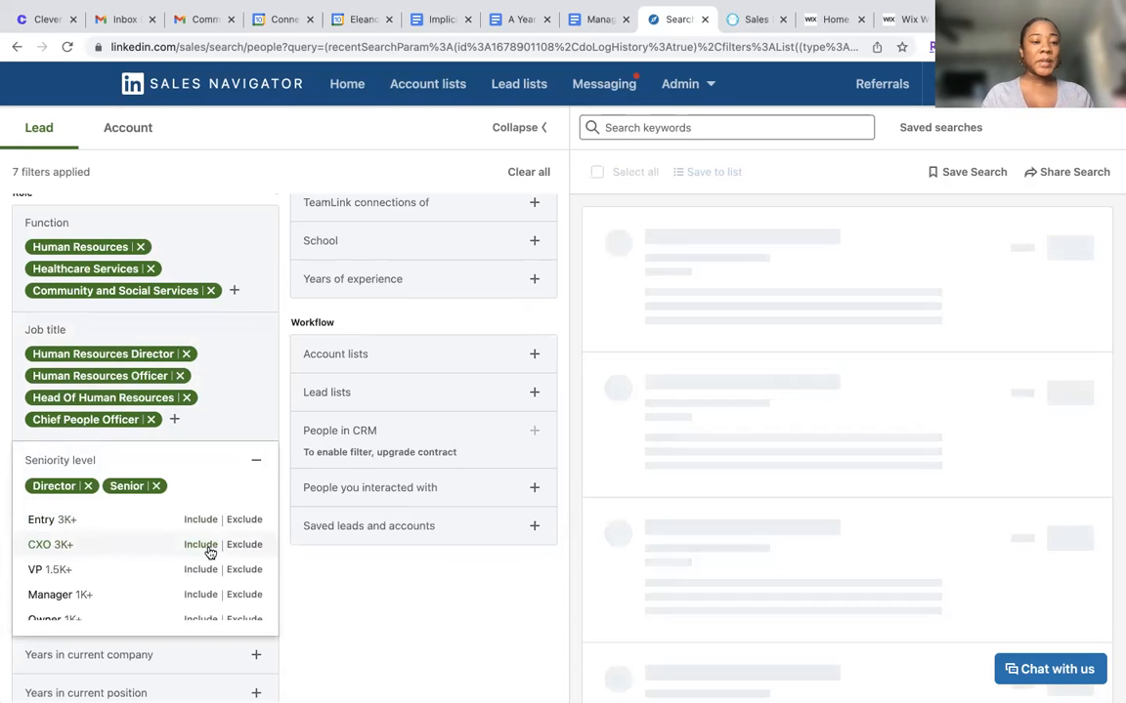
click(208, 550)
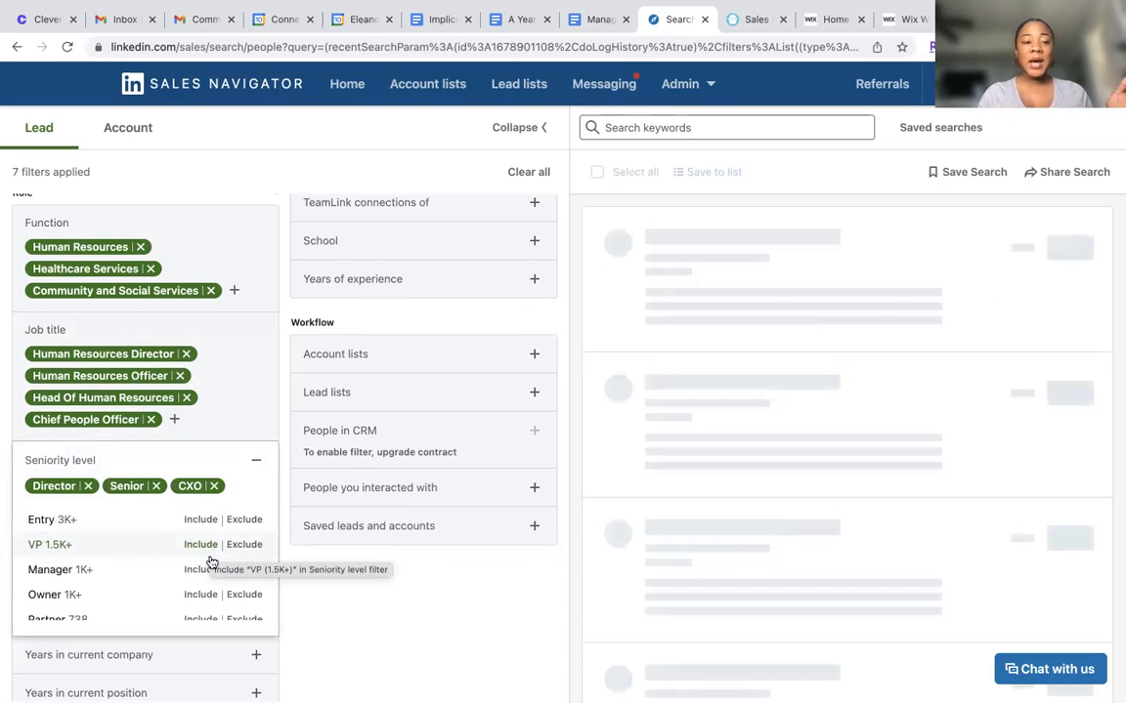
click(206, 549)
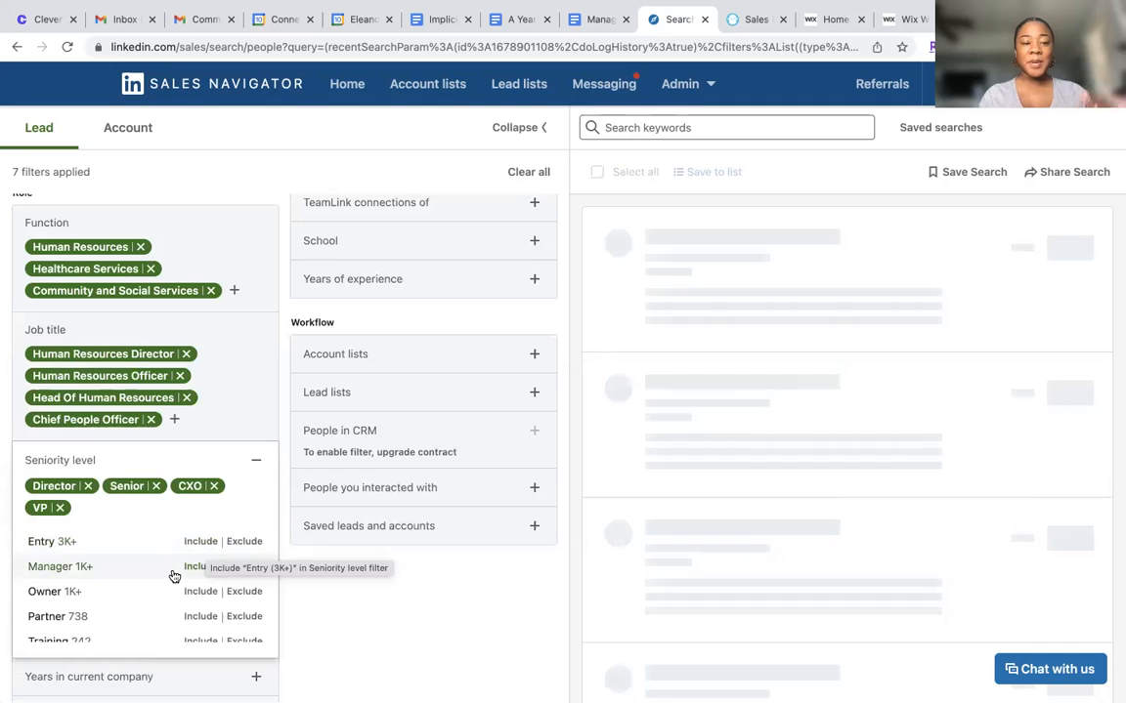
scroll(165, 591, down, 1)
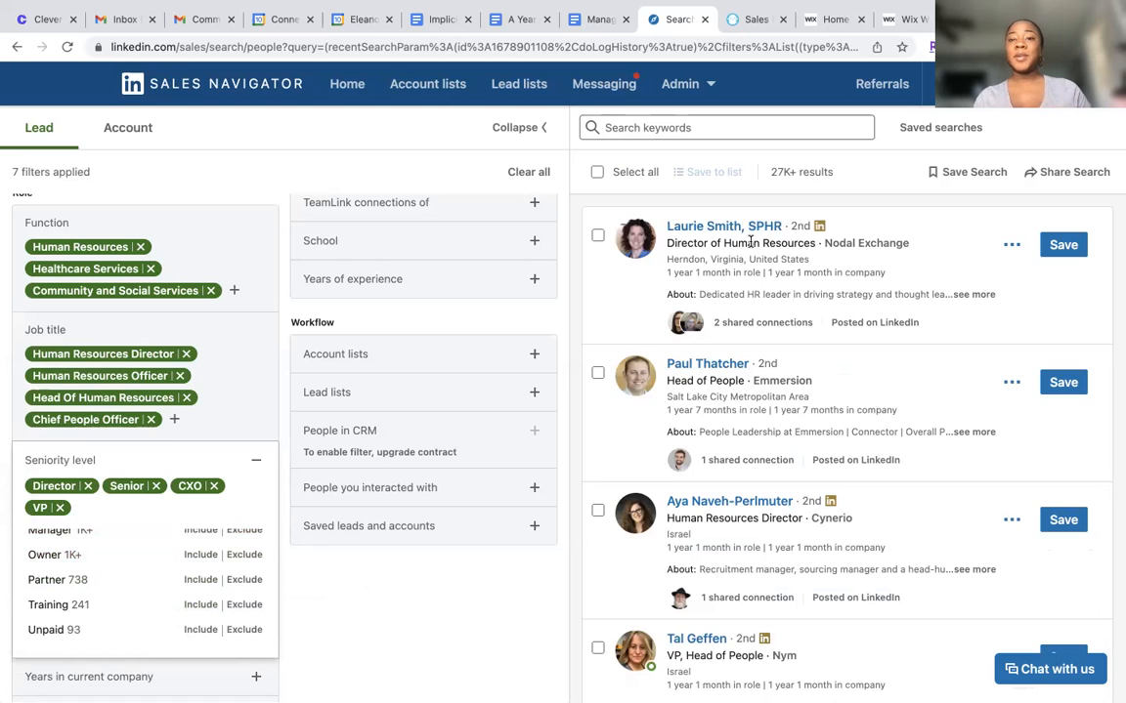
click(260, 458)
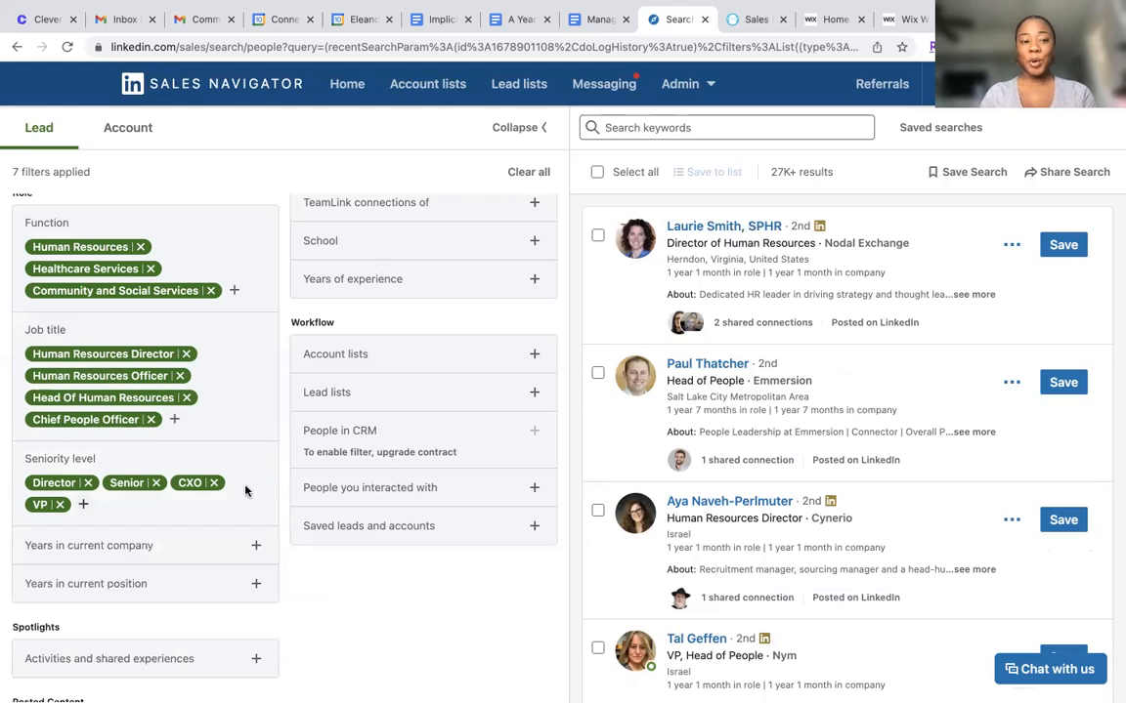
Review the options of the Years in current company and Years in current position filters without selecting any
scroll(233, 508, down, 2)
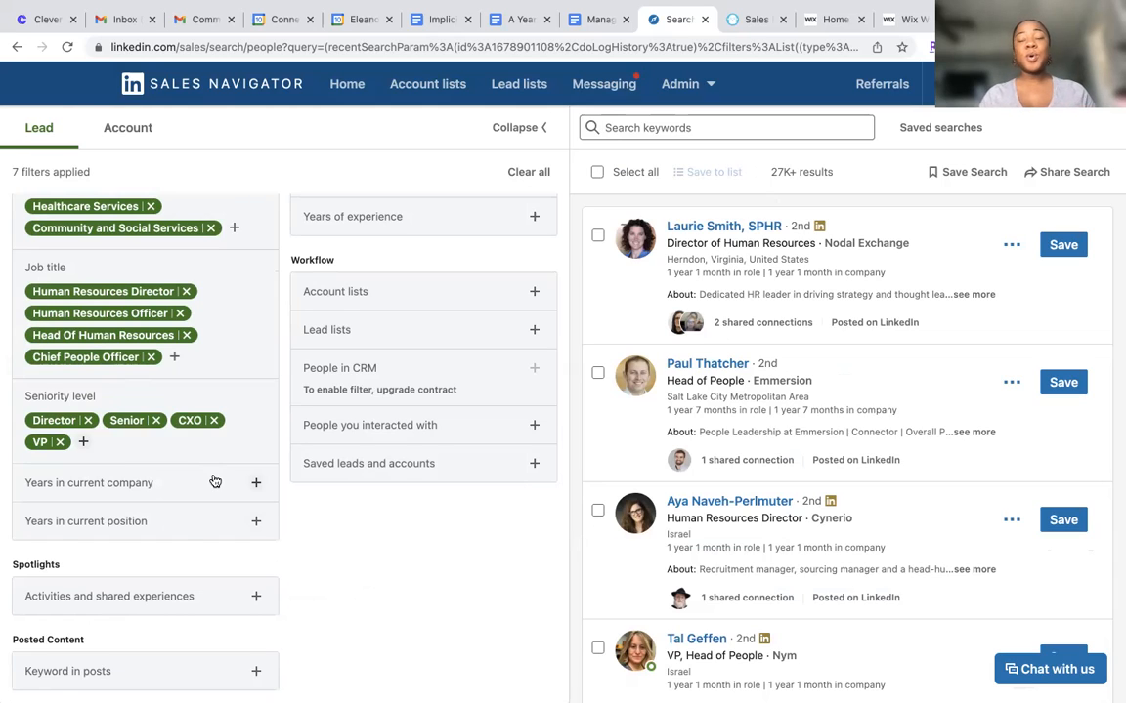
click(215, 482)
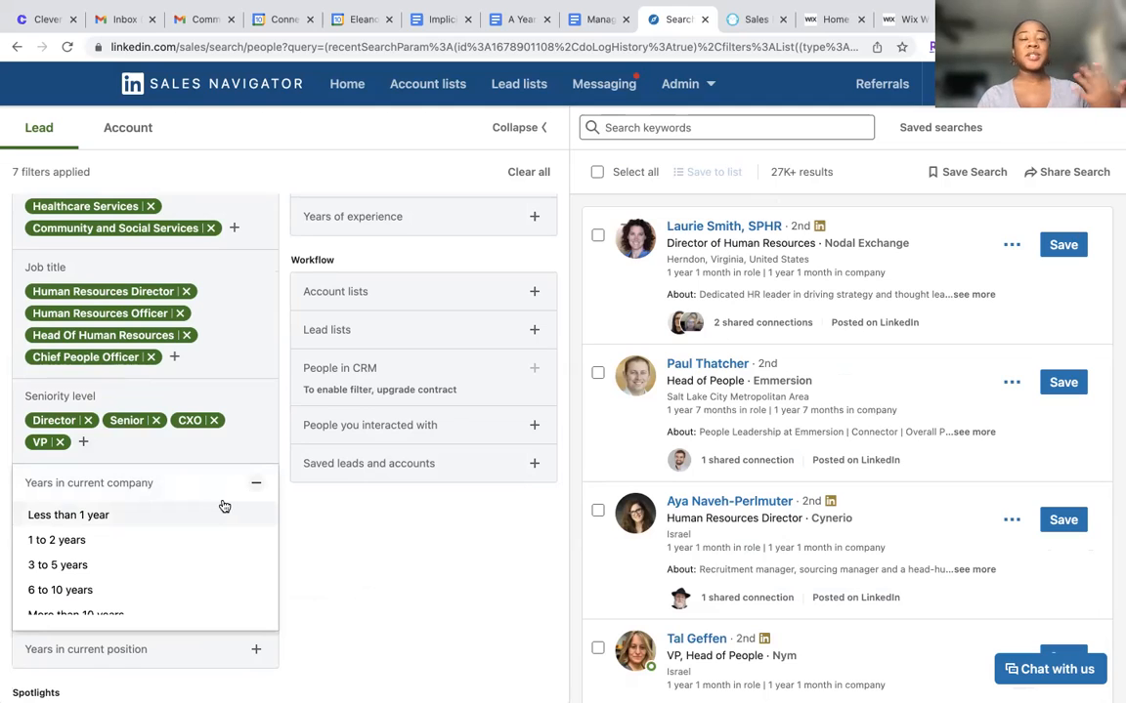
click(255, 483)
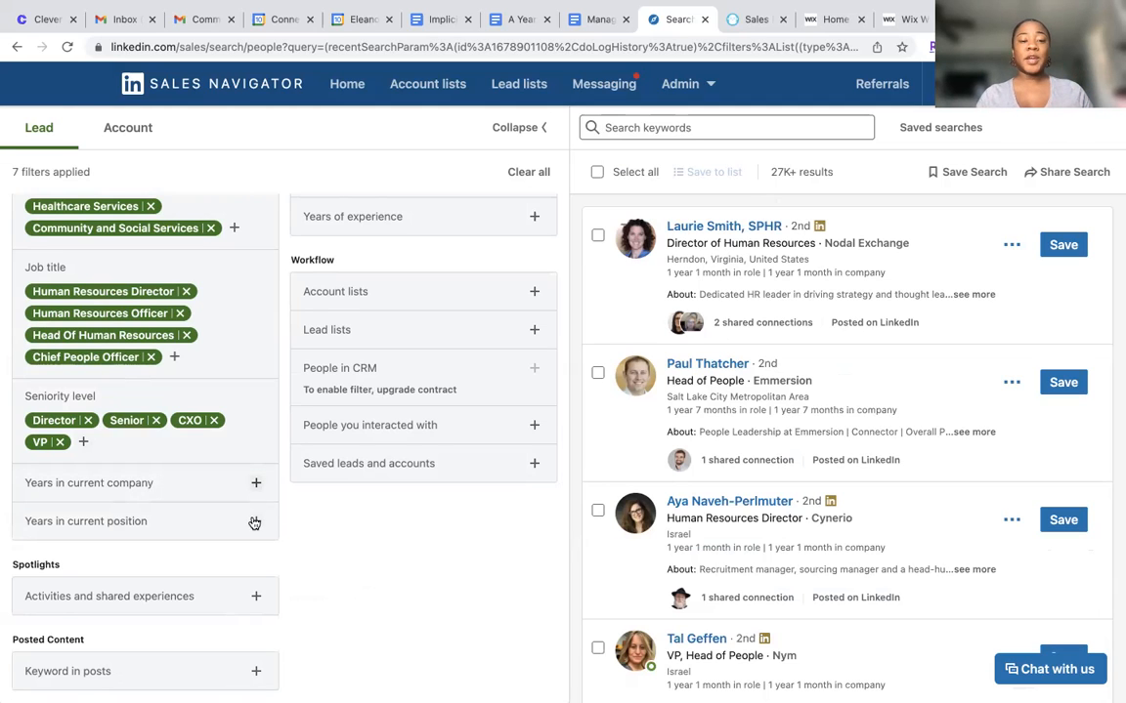
click(254, 522)
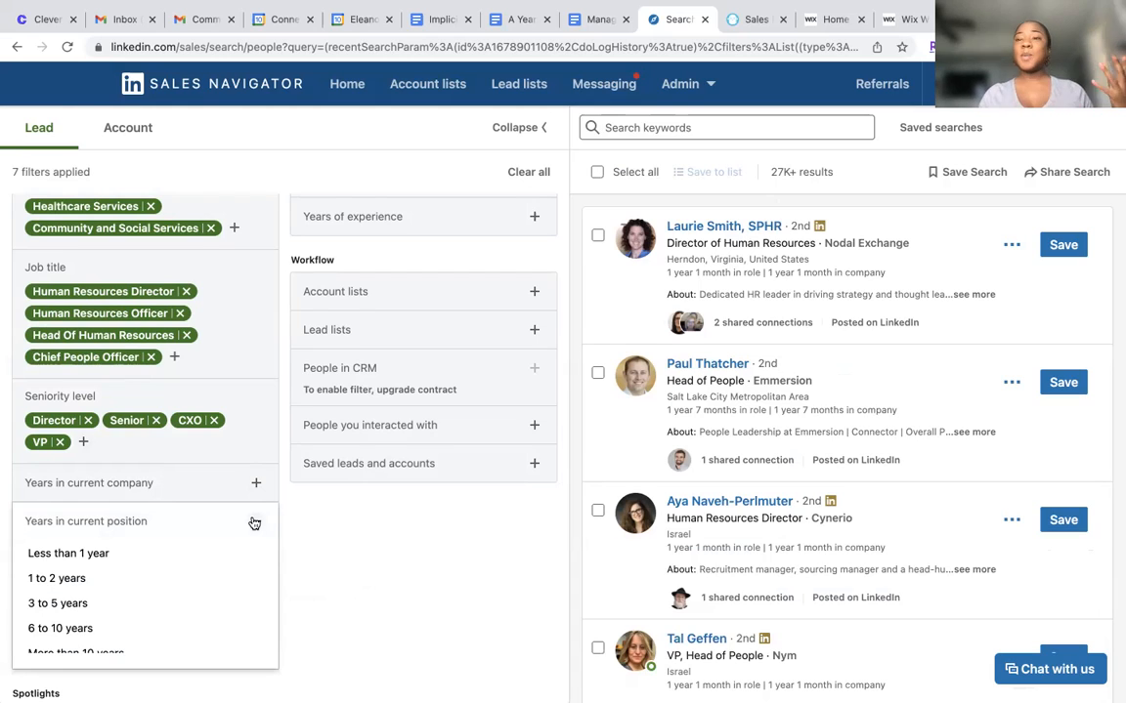
click(254, 522)
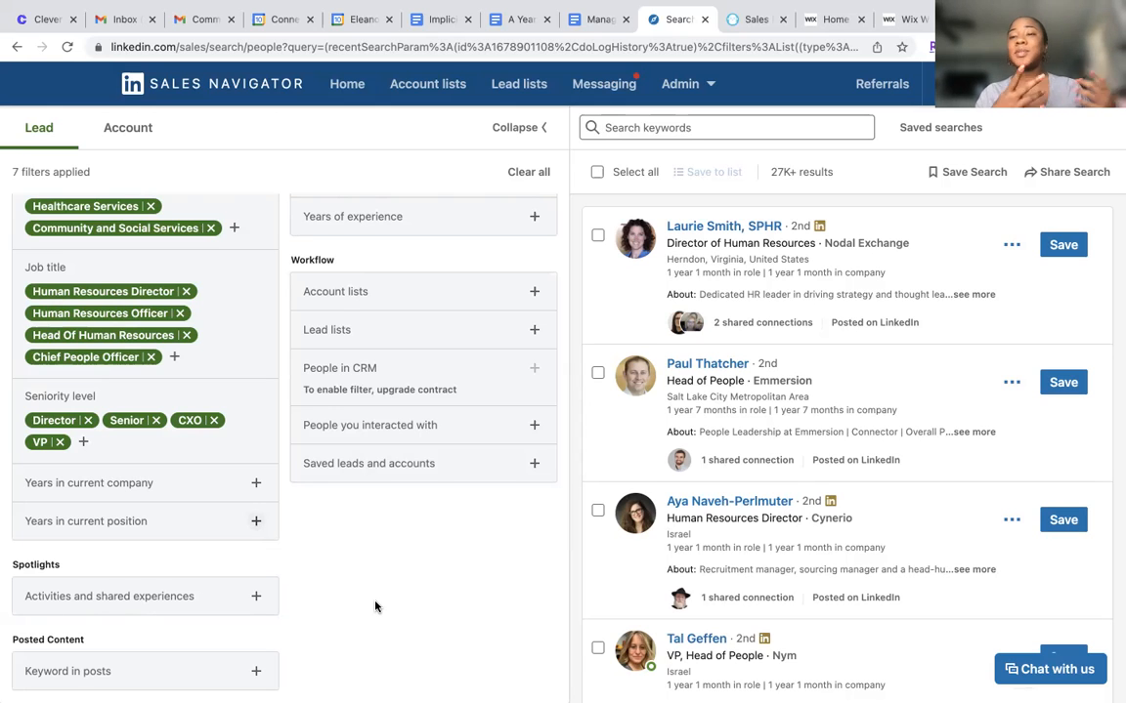
Review the connection degree options in the personal Connection filter without selecting any
scroll(433, 503, up, 5)
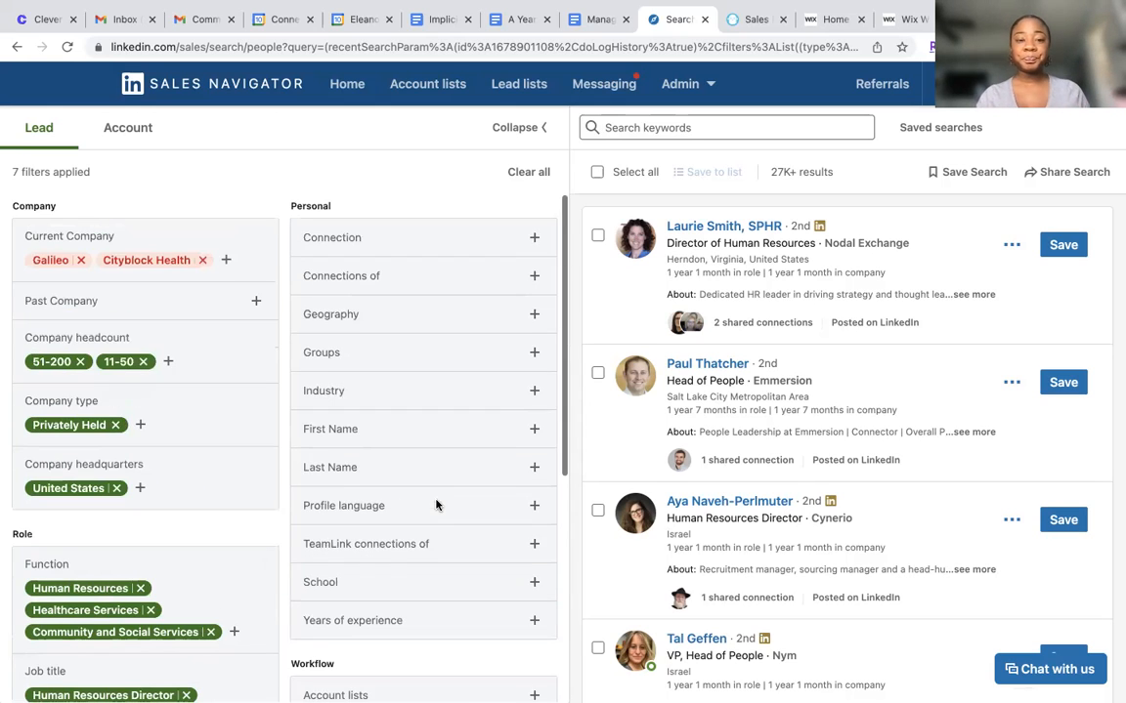
click(460, 245)
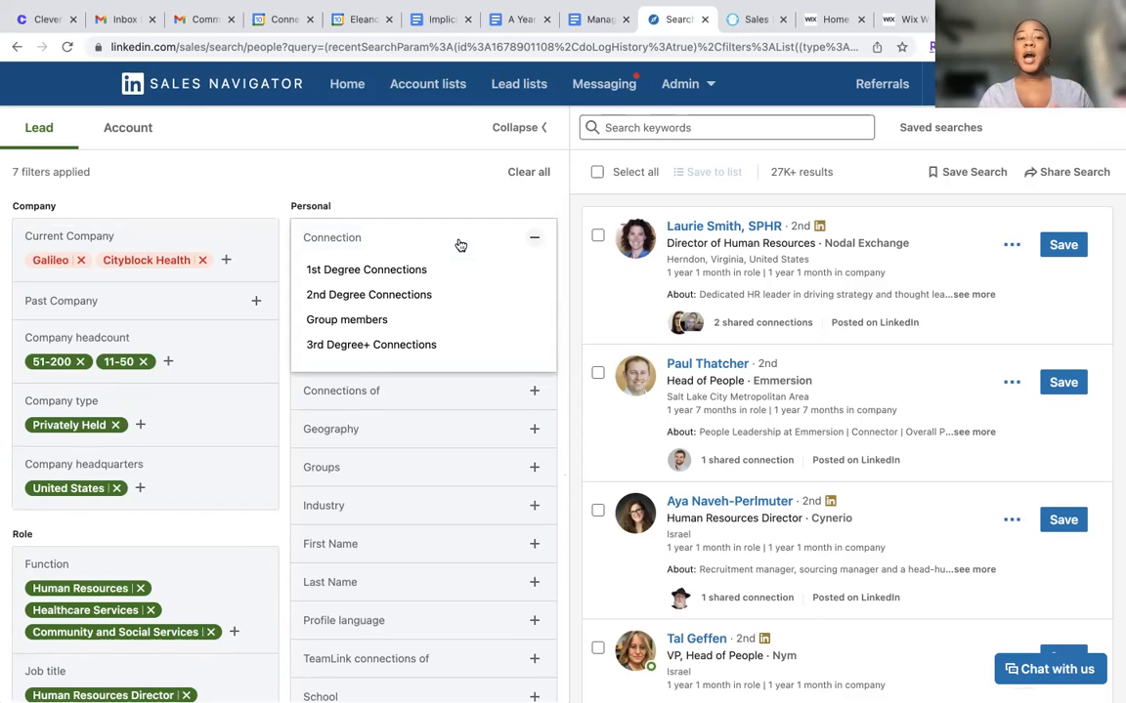
click(534, 239)
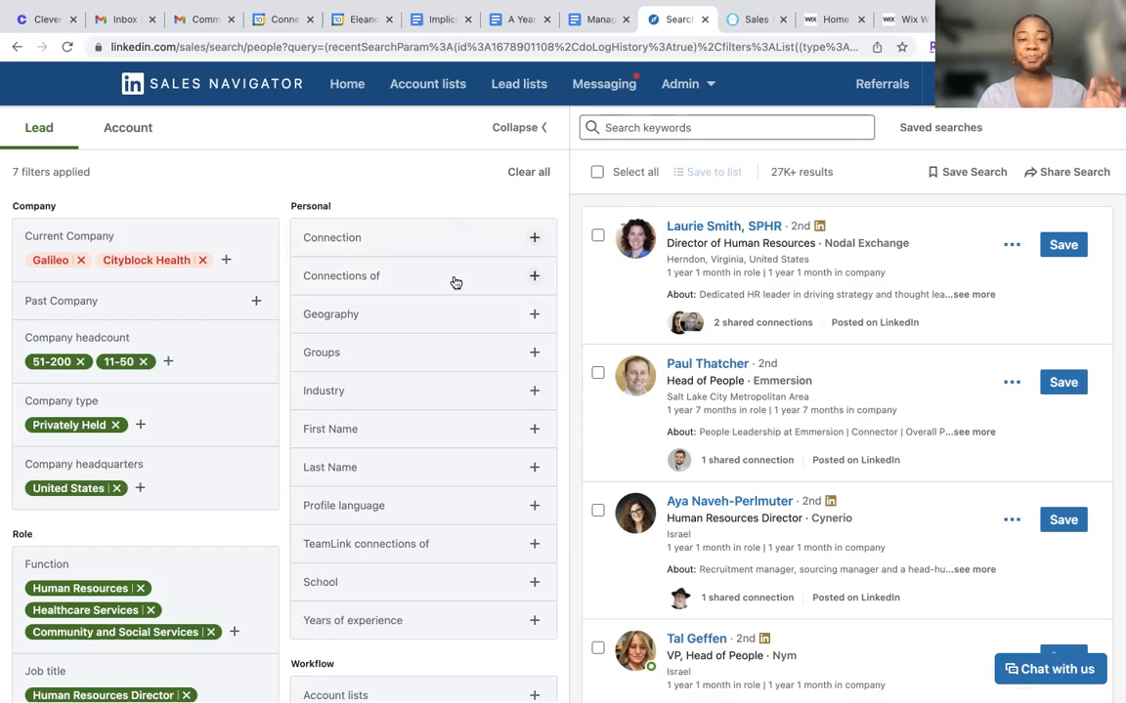
Include United States and North Carolina, United States as regions in the personal Geography filter
click(468, 314)
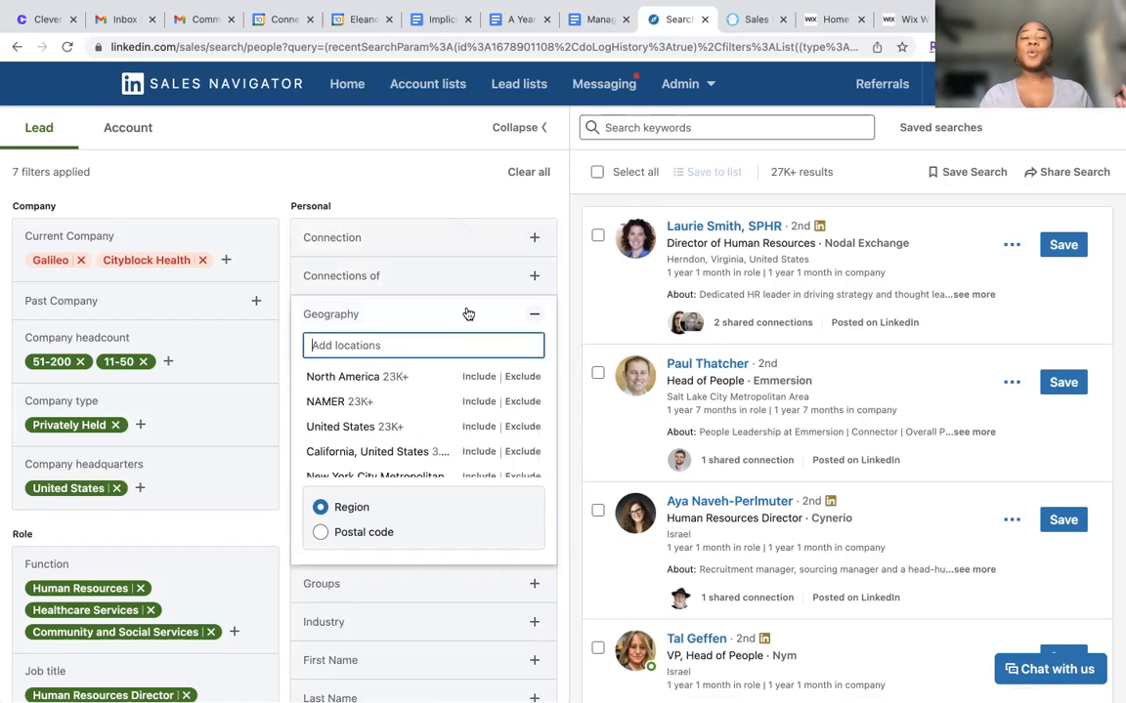
scroll(467, 307, down, 2)
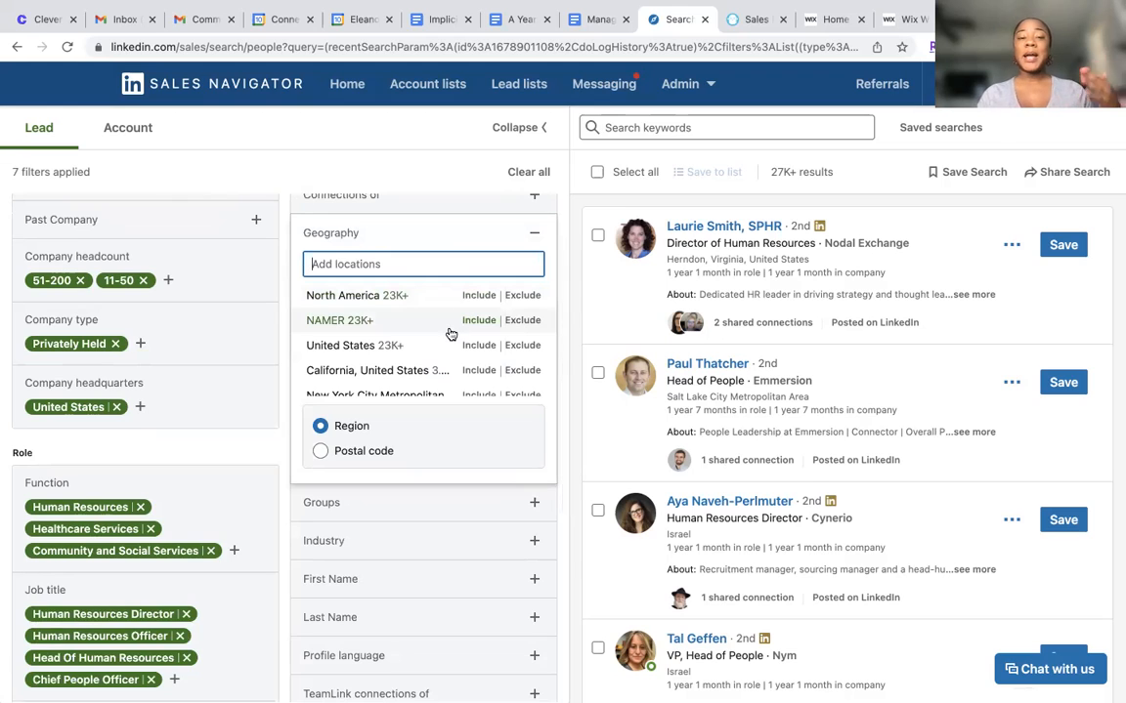
click(468, 352)
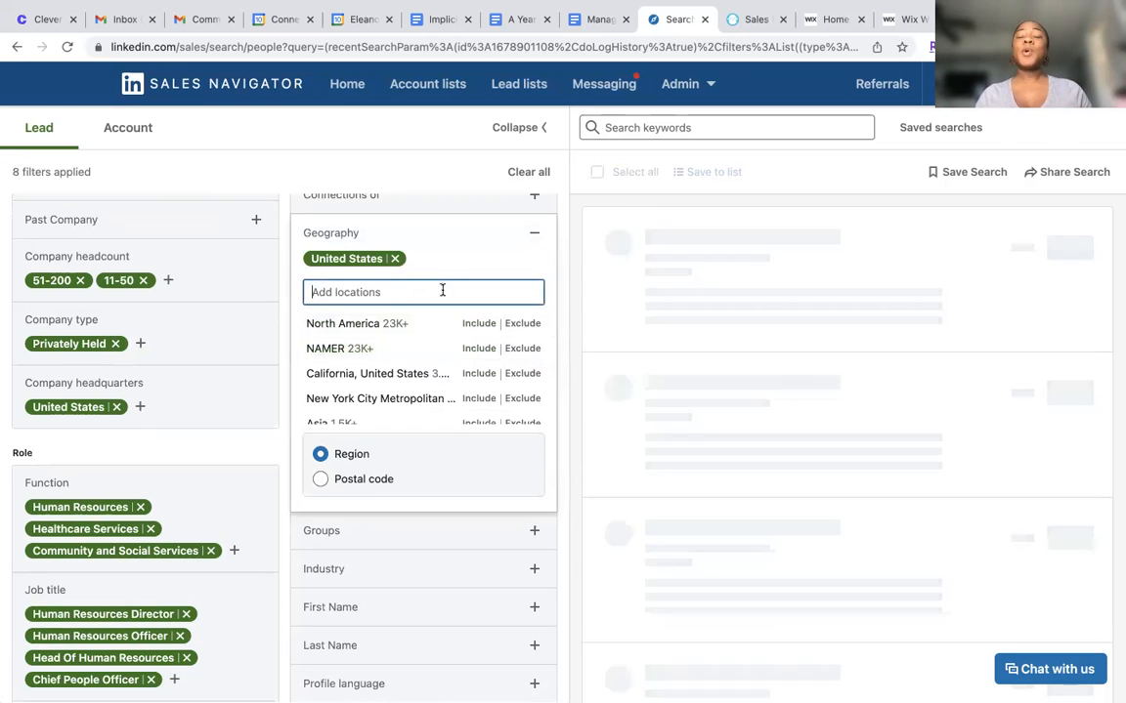
text(North)
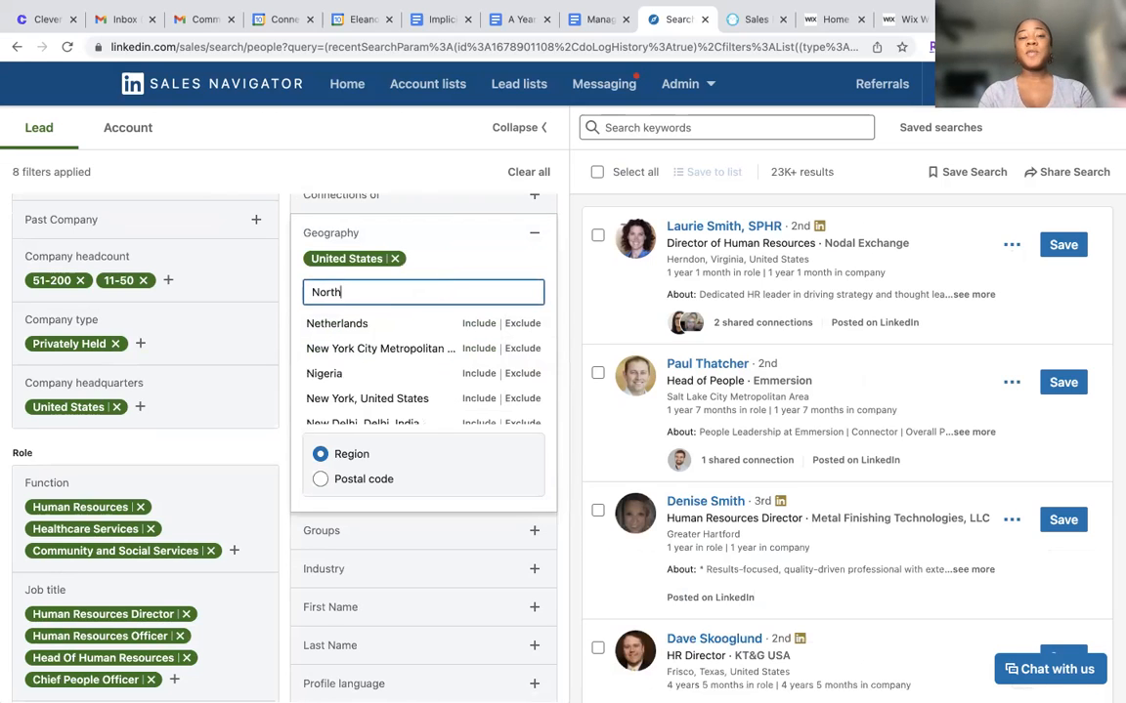
text( Carolina)
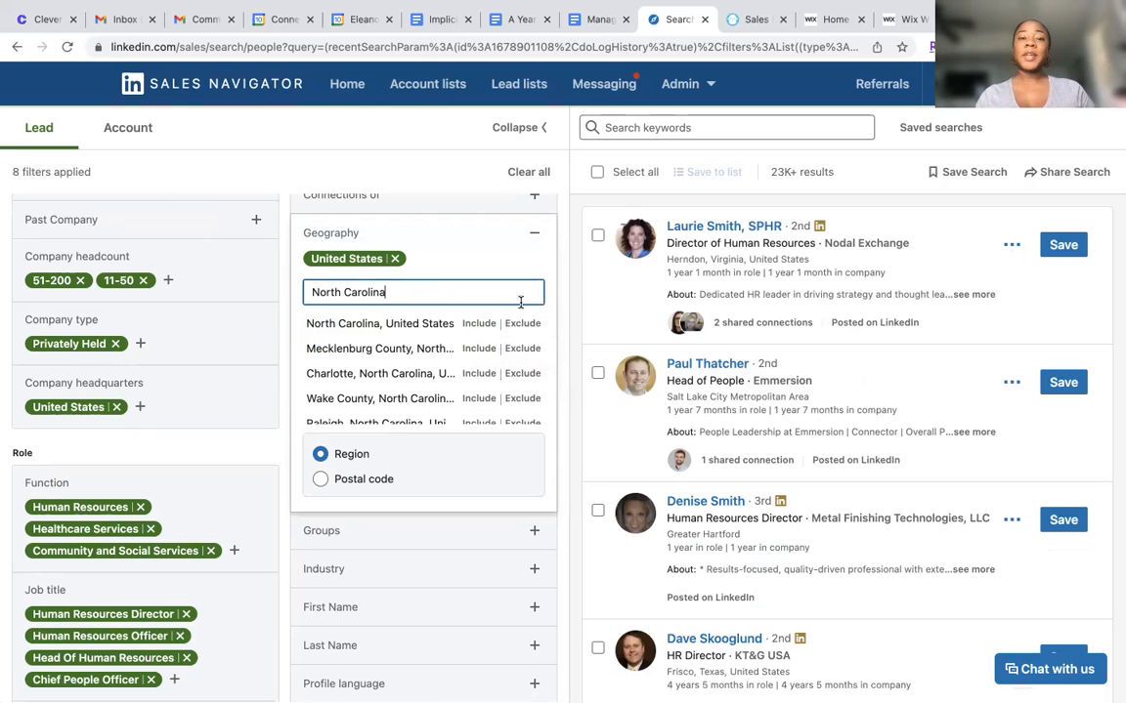
click(475, 322)
Include South Carolina, United States in the Geography filter and remove the broader United States entry
click(451, 312)
text(So)
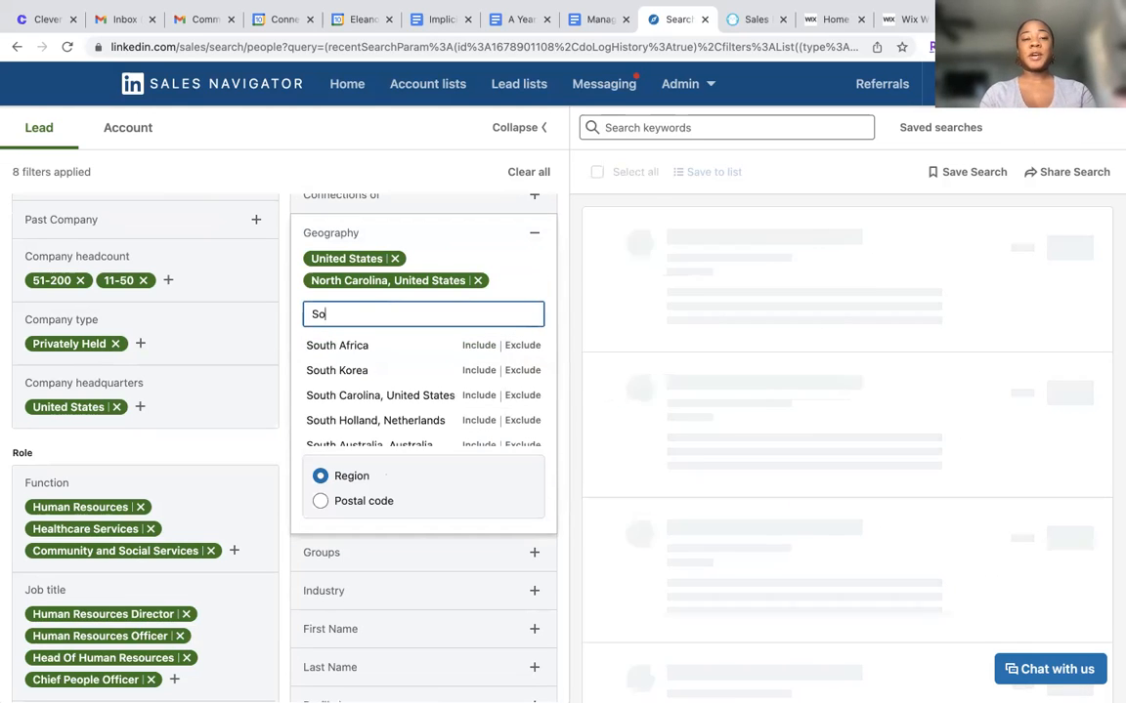
text(uth Carolina)
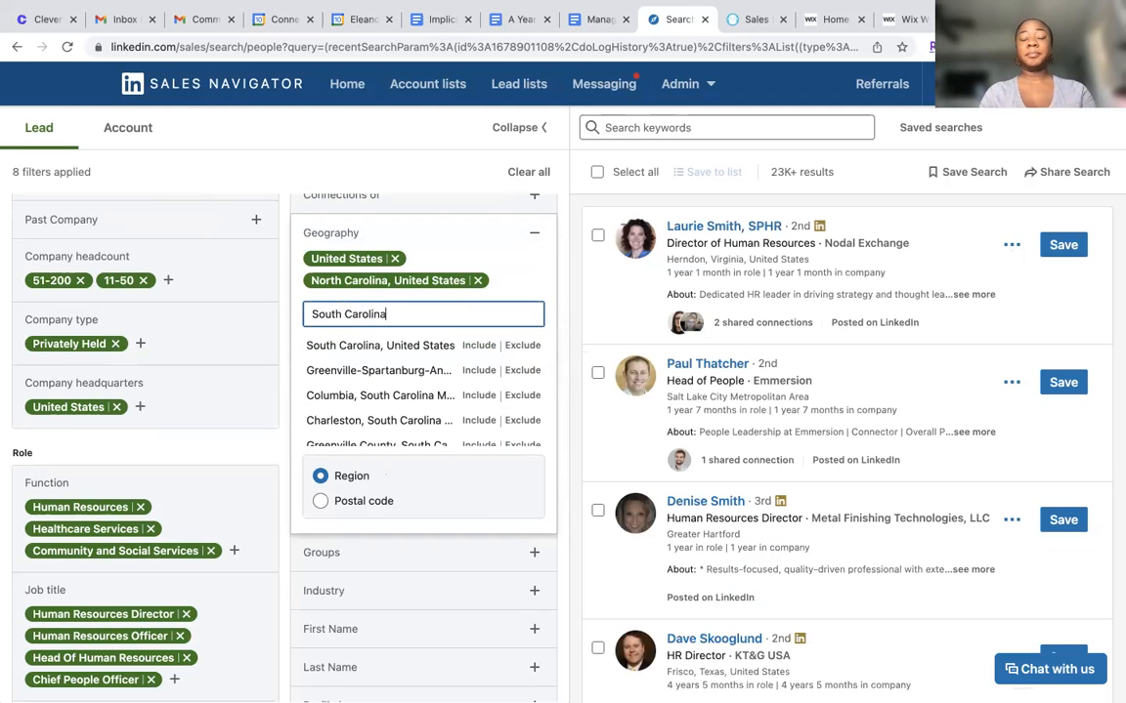
click(478, 345)
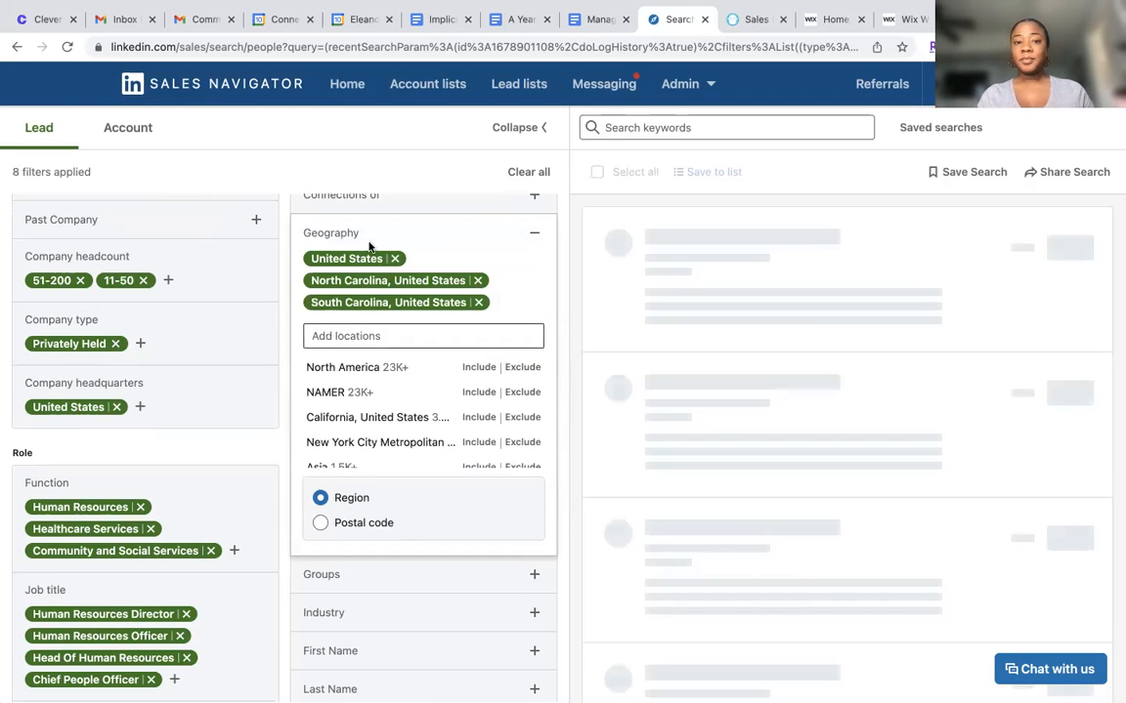
click(395, 258)
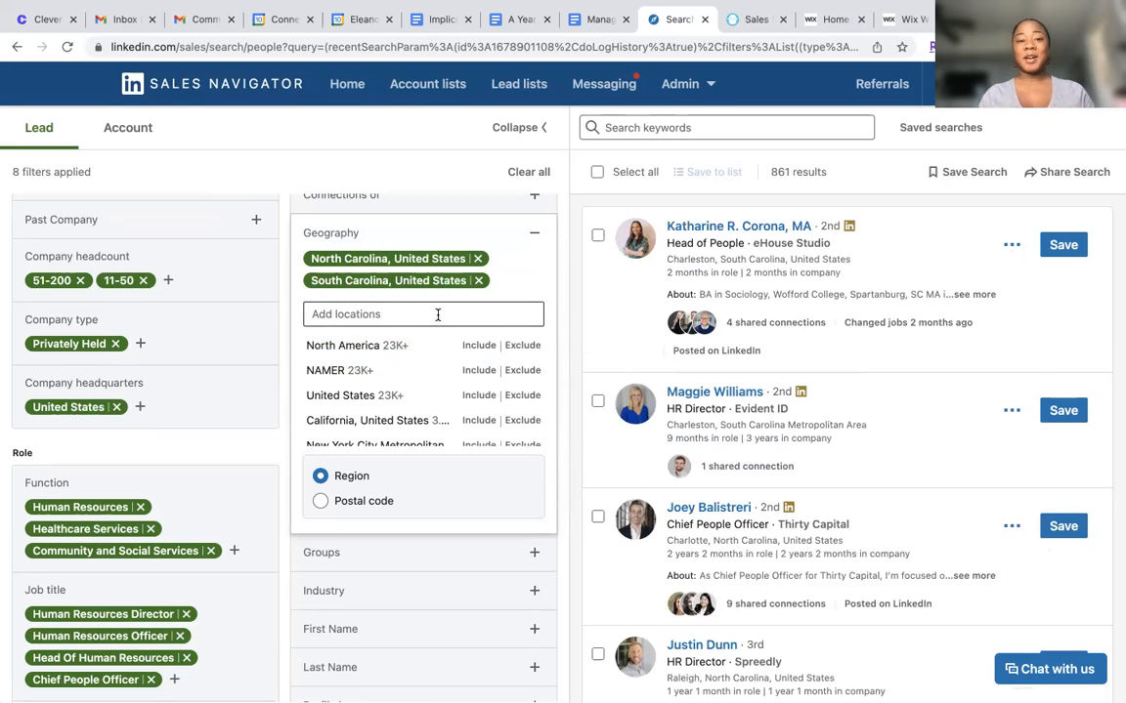
Include Georgia (the plain entry) and Florida, United States in the Geography filter
text(Georgia)
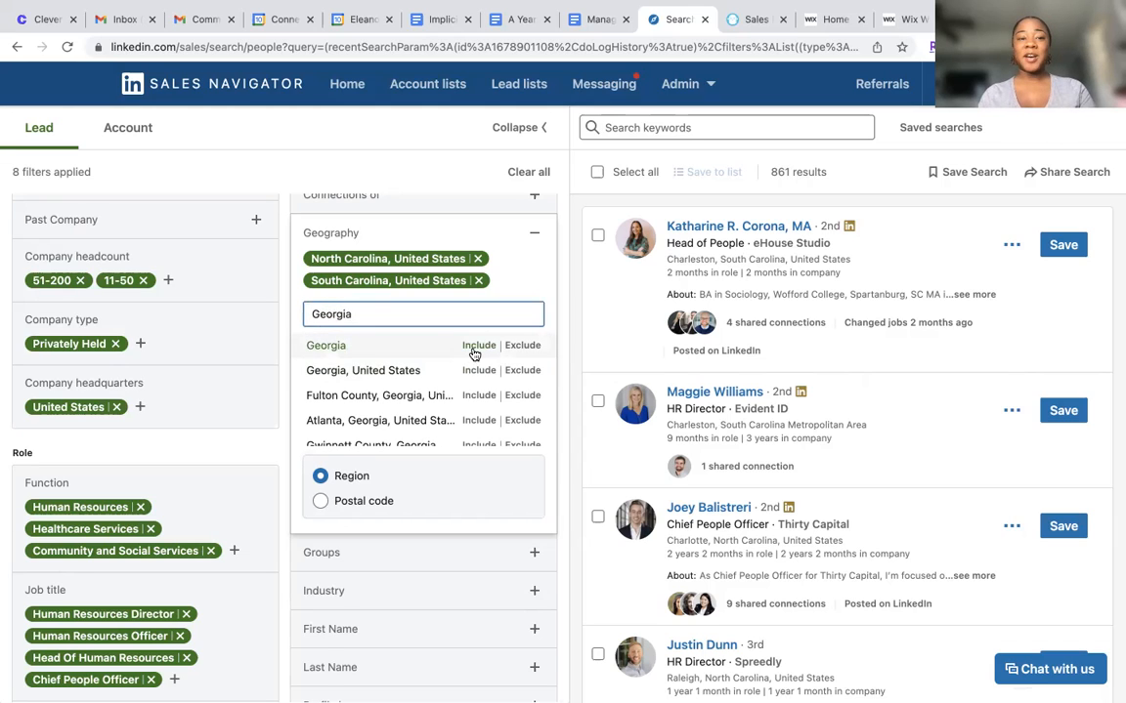
click(478, 347)
text(Florida)
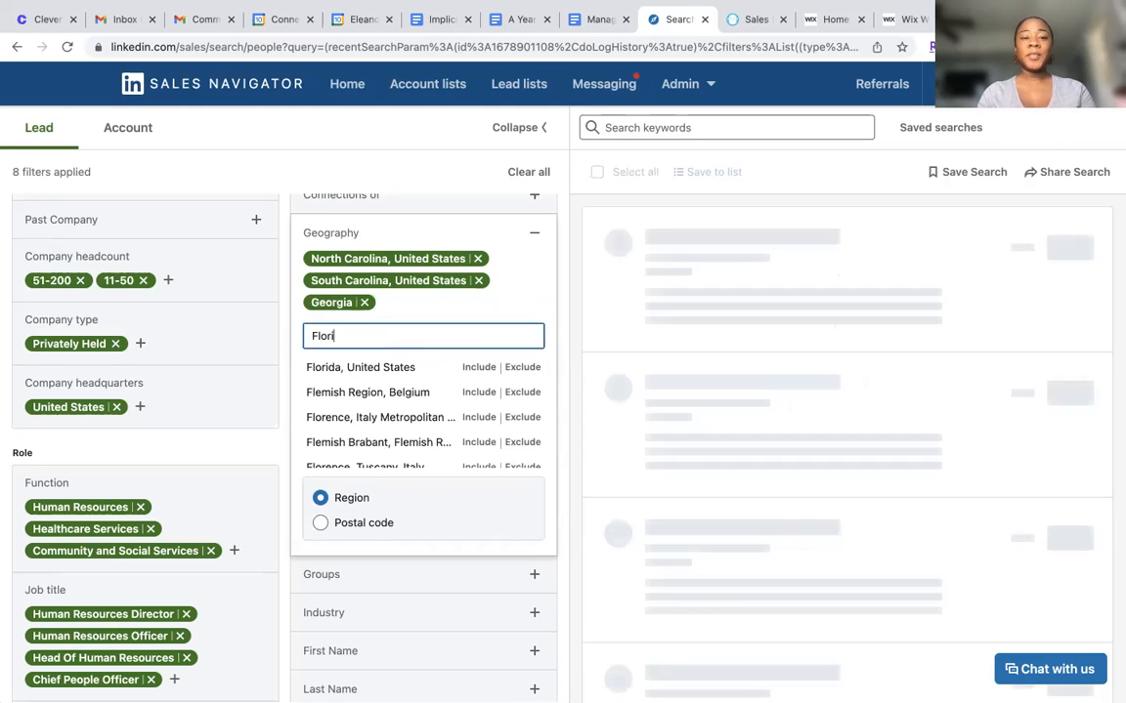
click(467, 367)
Include Virginia, United States and the Washington DC-Baltimore Area in the Geography filter
click(440, 337)
text(Vir)
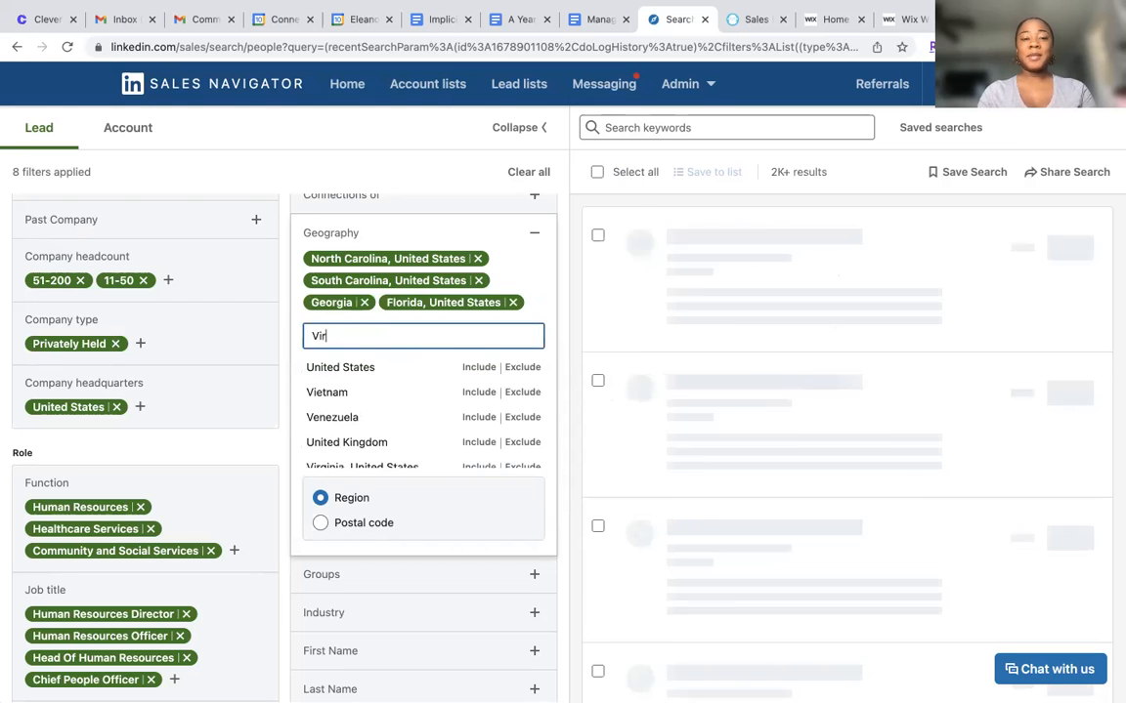
text(t)
key(BackSpace)
text(ginina)
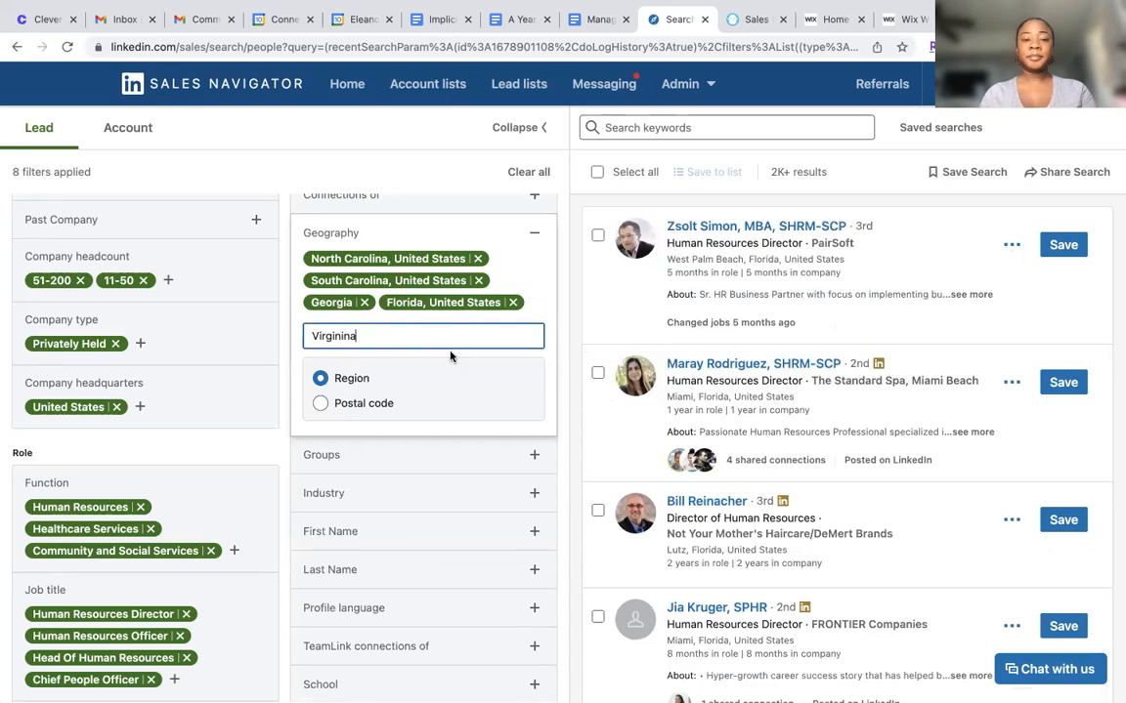
key(BackSpace)
key(BackSpace)
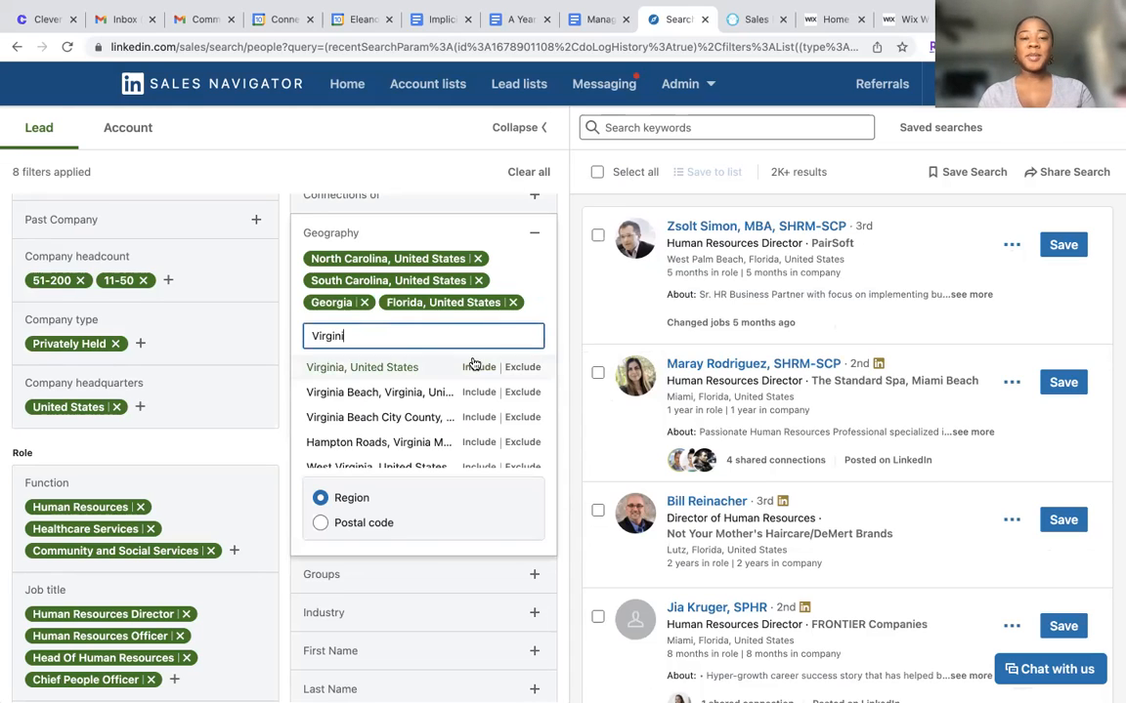
click(475, 366)
text(DC)
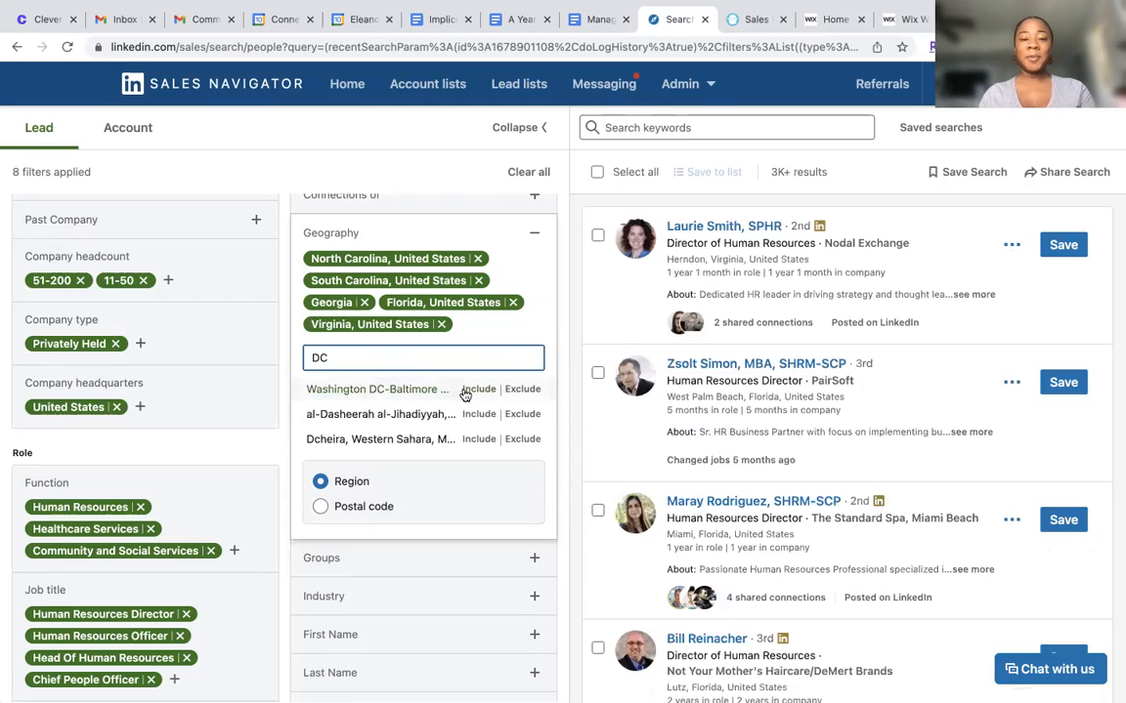
click(465, 389)
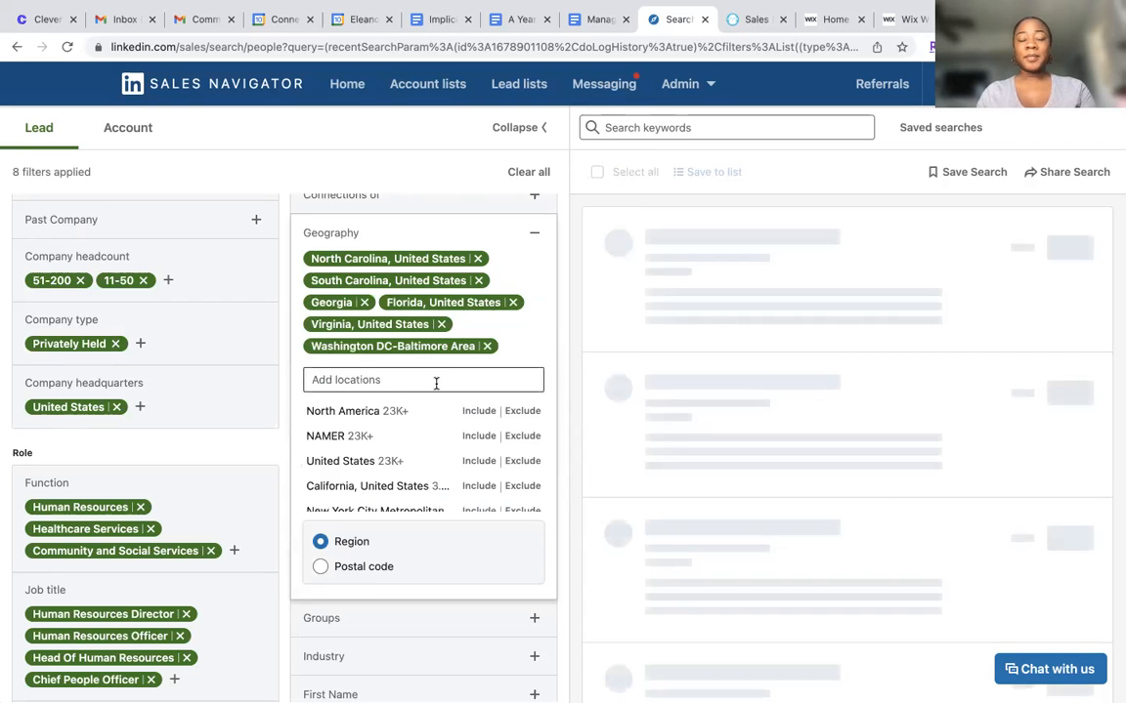
Try including Tennessee, United States in the Geography filter and remove it again
text(Tene)
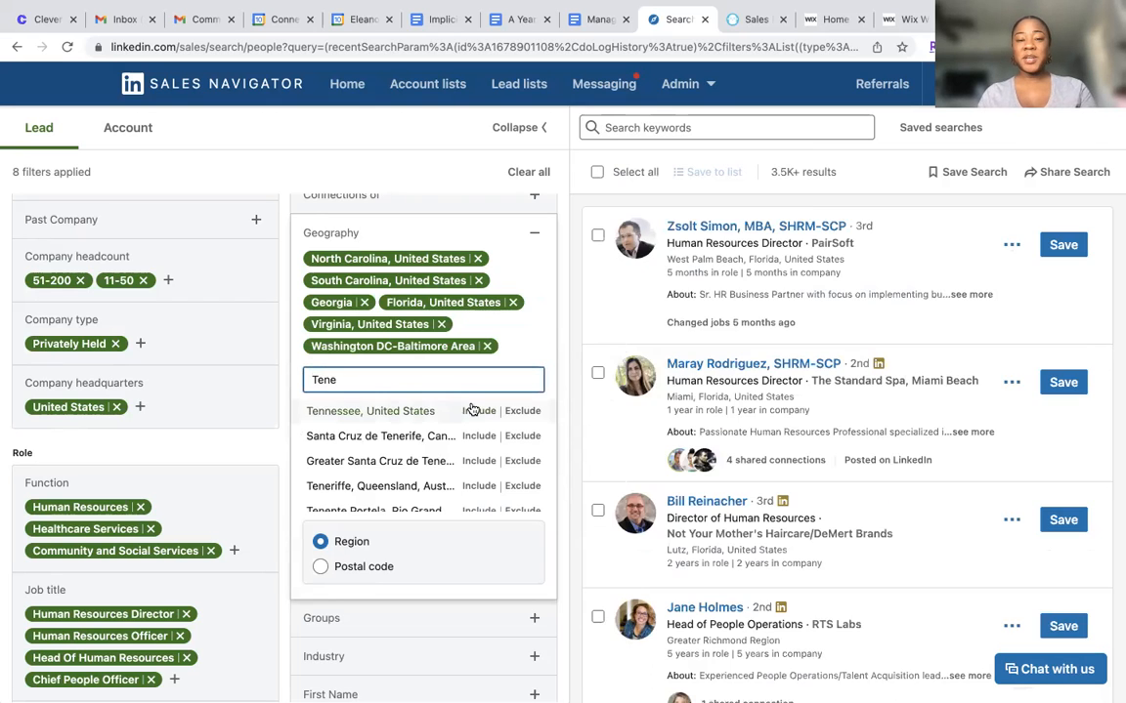
click(479, 411)
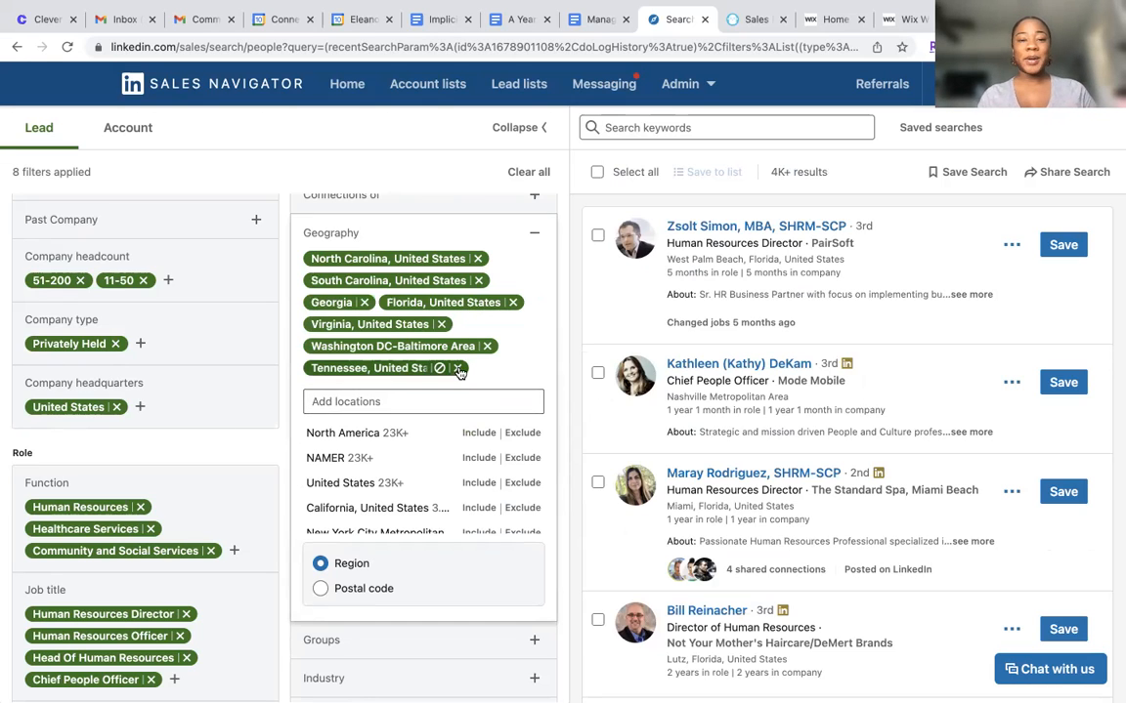
click(457, 368)
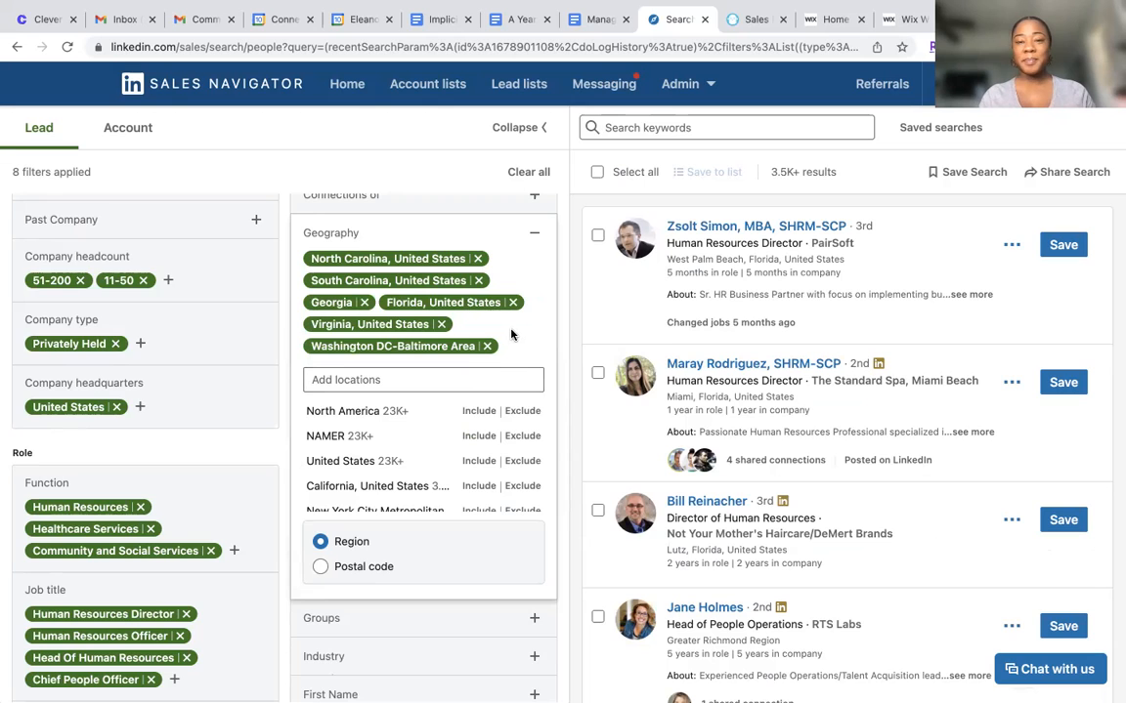
Collapse the Geography filter and remove the 11-50 range from Company headcount
scroll(514, 333, down, 1)
scroll(512, 332, up, 1)
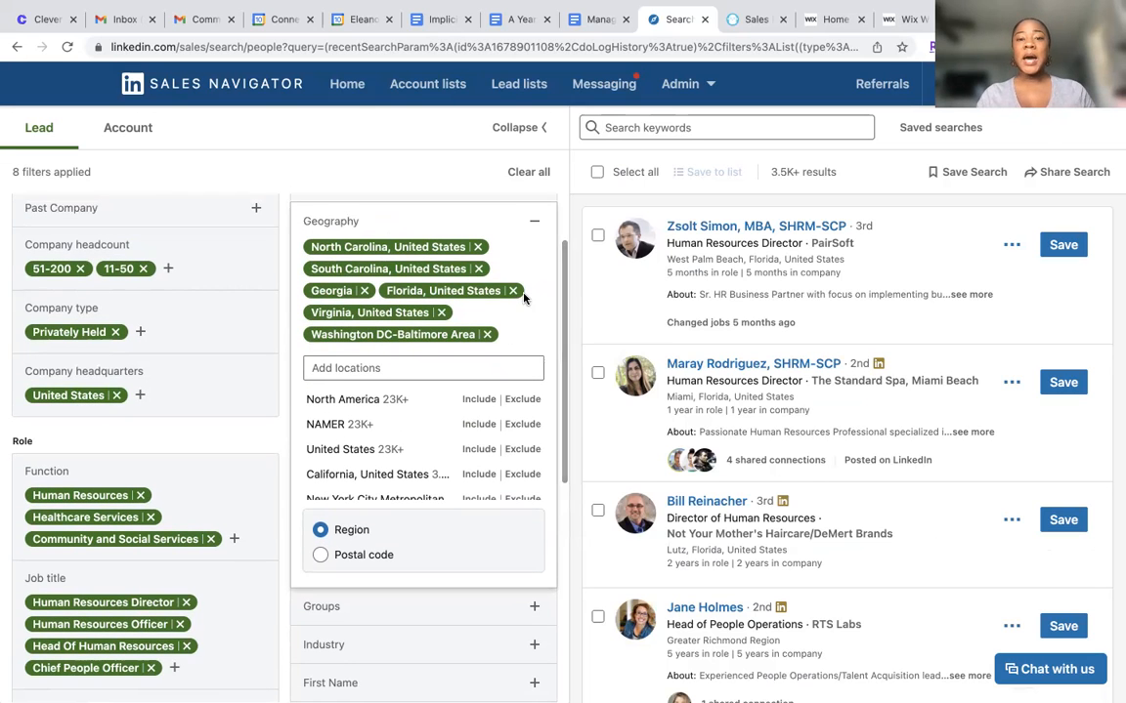
click(534, 225)
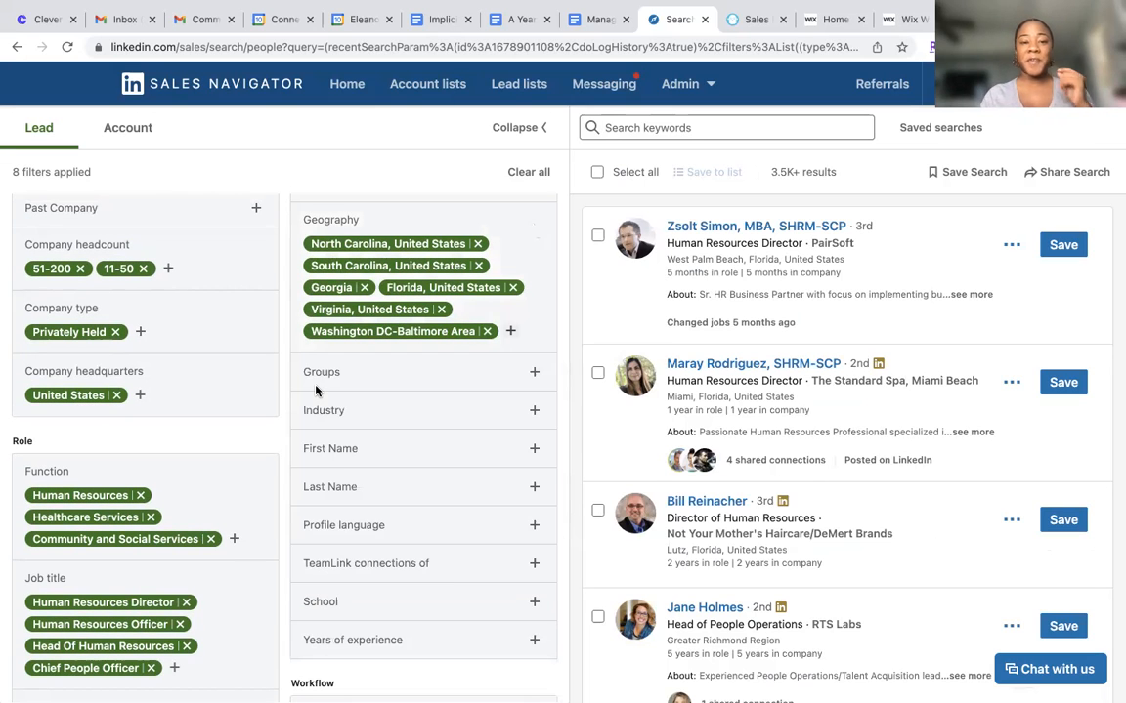
click(144, 269)
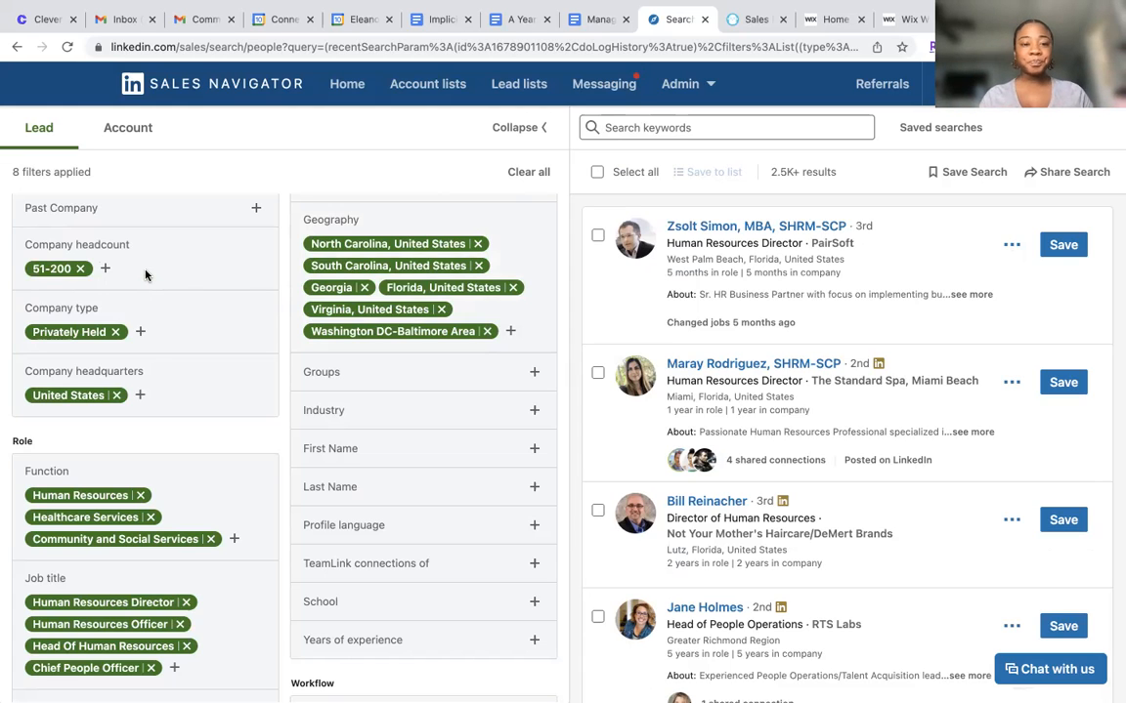
Include Hospital & Health Care in the Industry filter and remove Community and Social Services and Healthcare Services from the Function filter
click(402, 409)
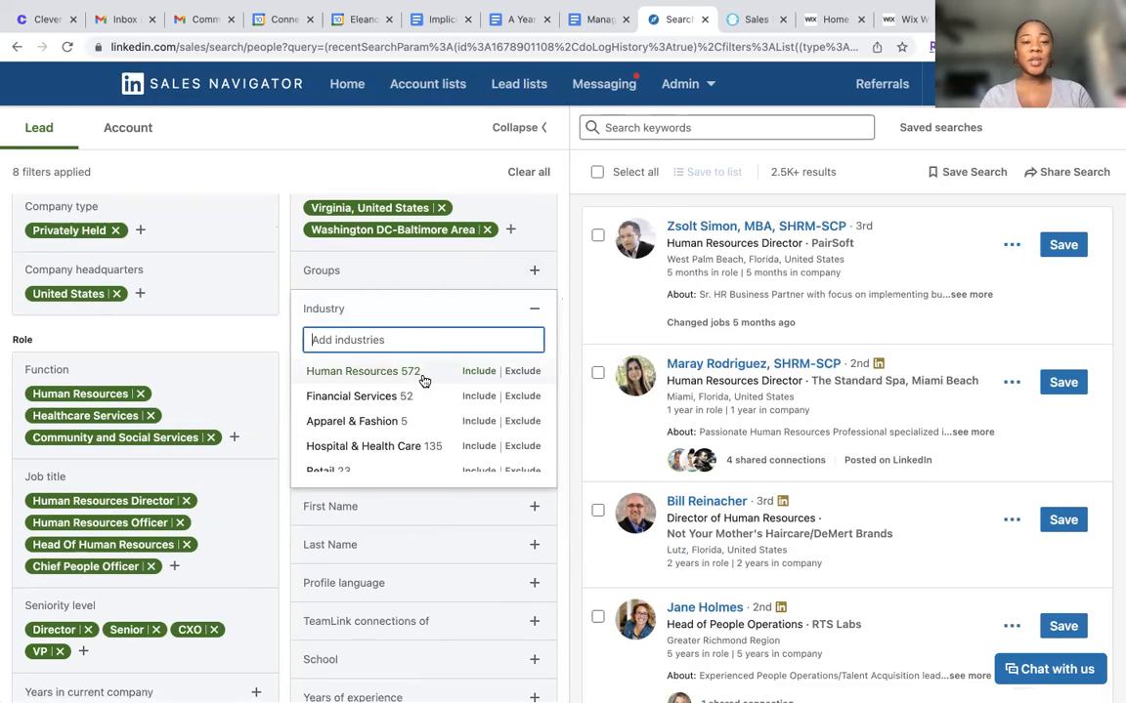
scroll(425, 422, down, 1)
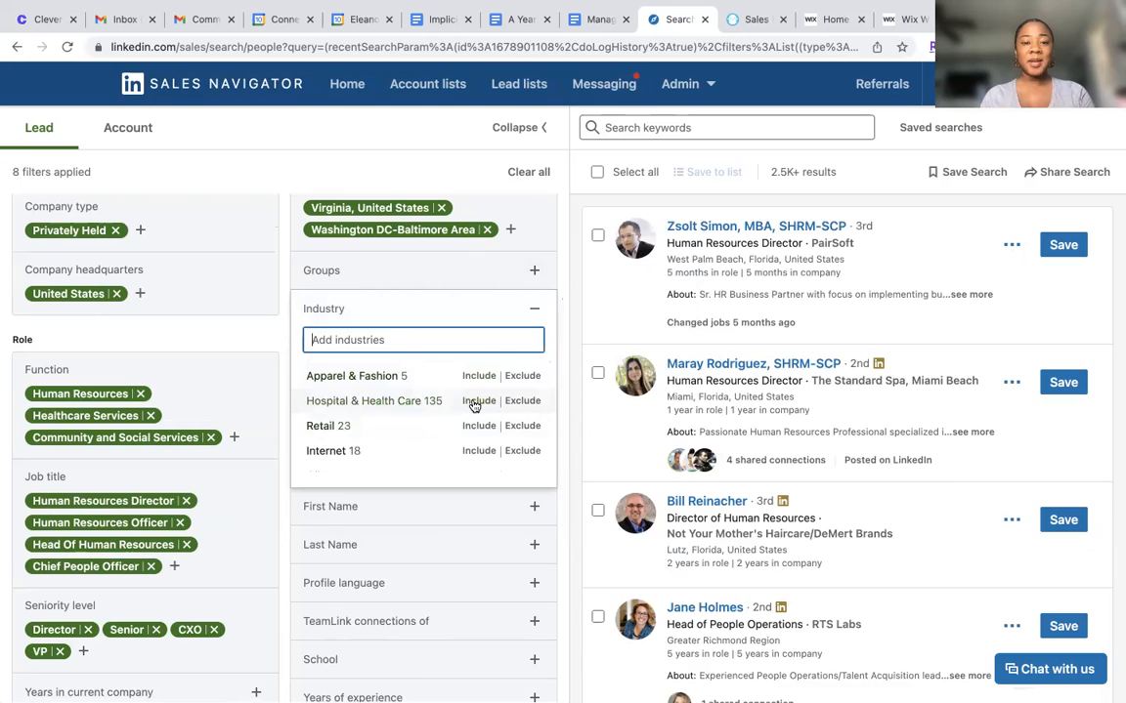
click(478, 402)
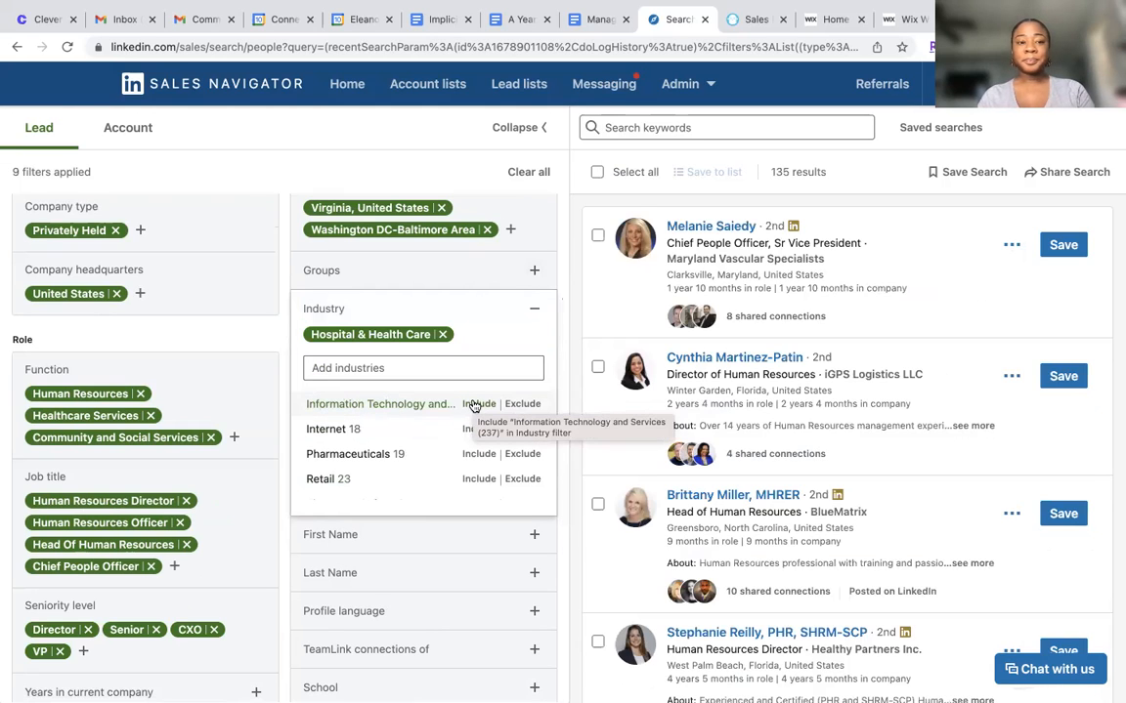
click(211, 438)
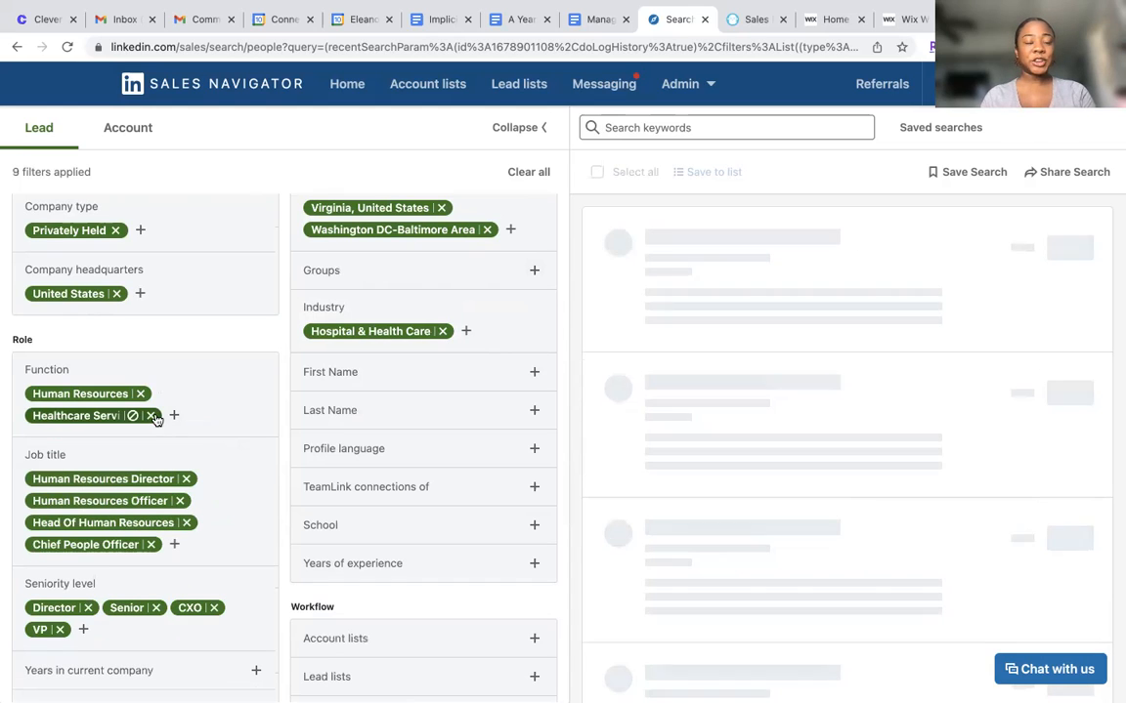
click(153, 416)
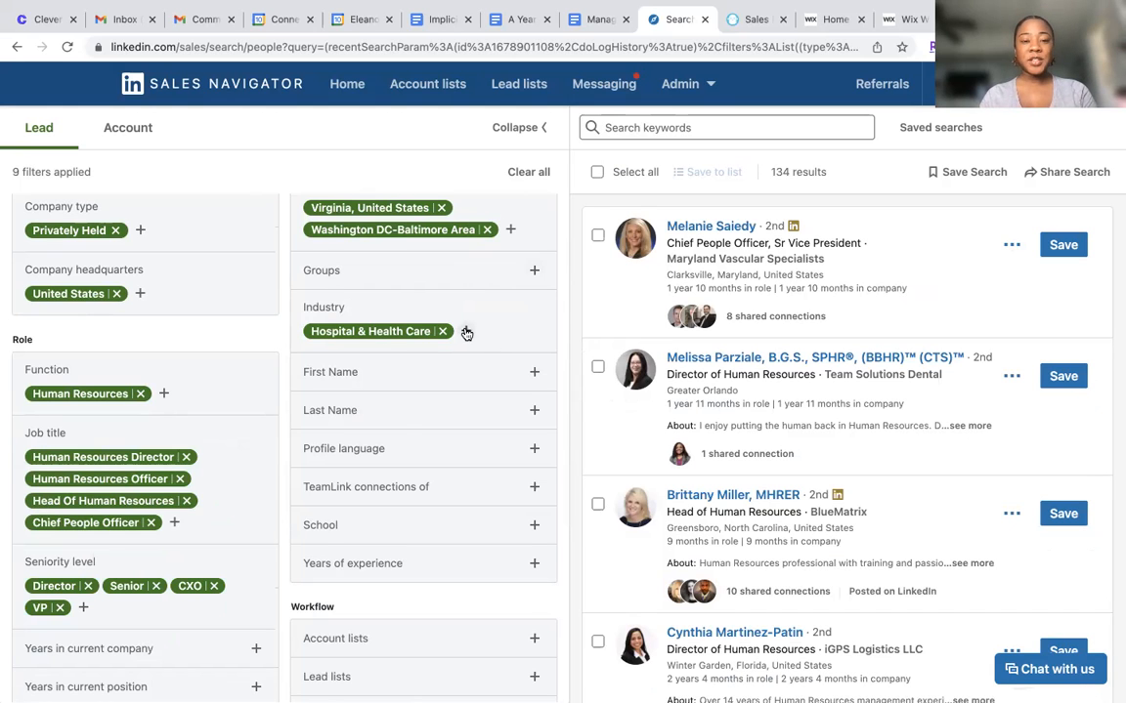
Include Health, Wellness and Fitness in the Industry filter, and search for health to include Mental Health Care as well
click(466, 333)
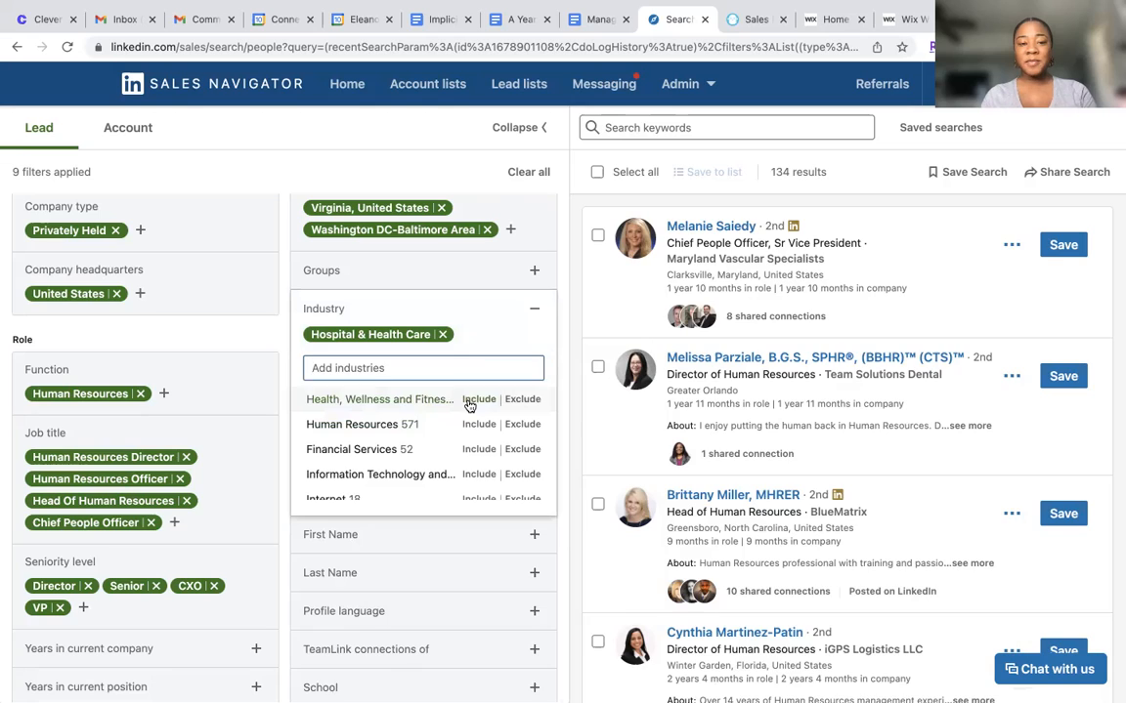
click(477, 399)
scroll(444, 469, down, 3)
scroll(440, 481, down, 5)
scroll(440, 478, down, 5)
click(462, 389)
text(health)
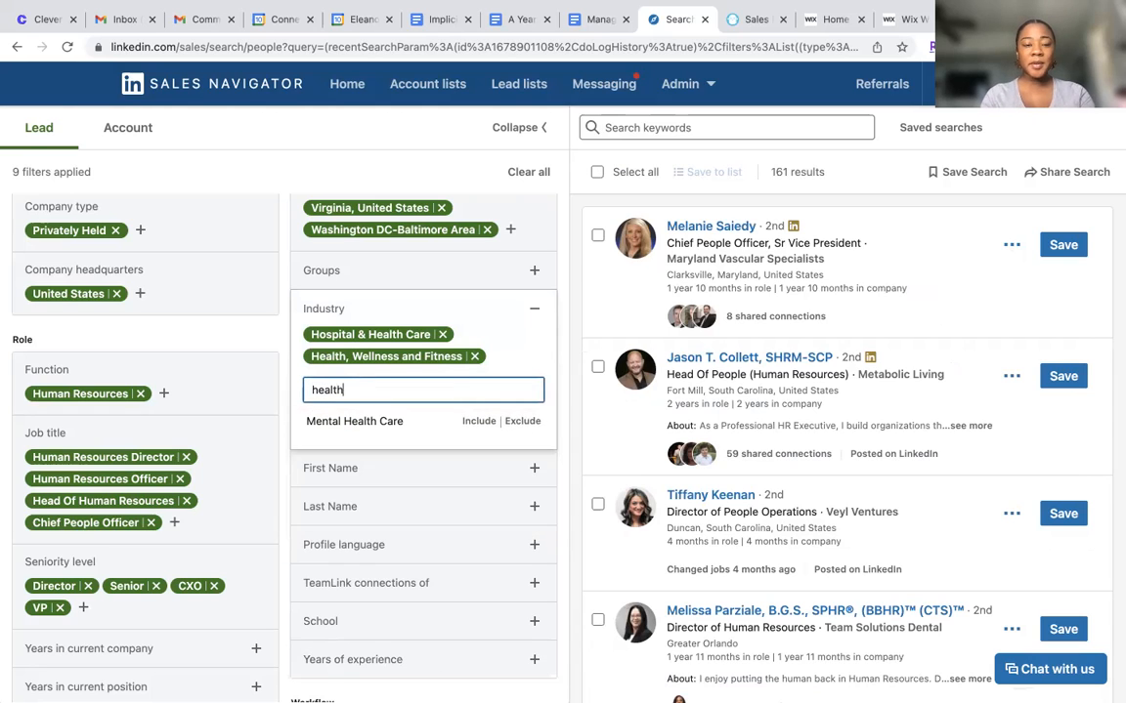
click(478, 421)
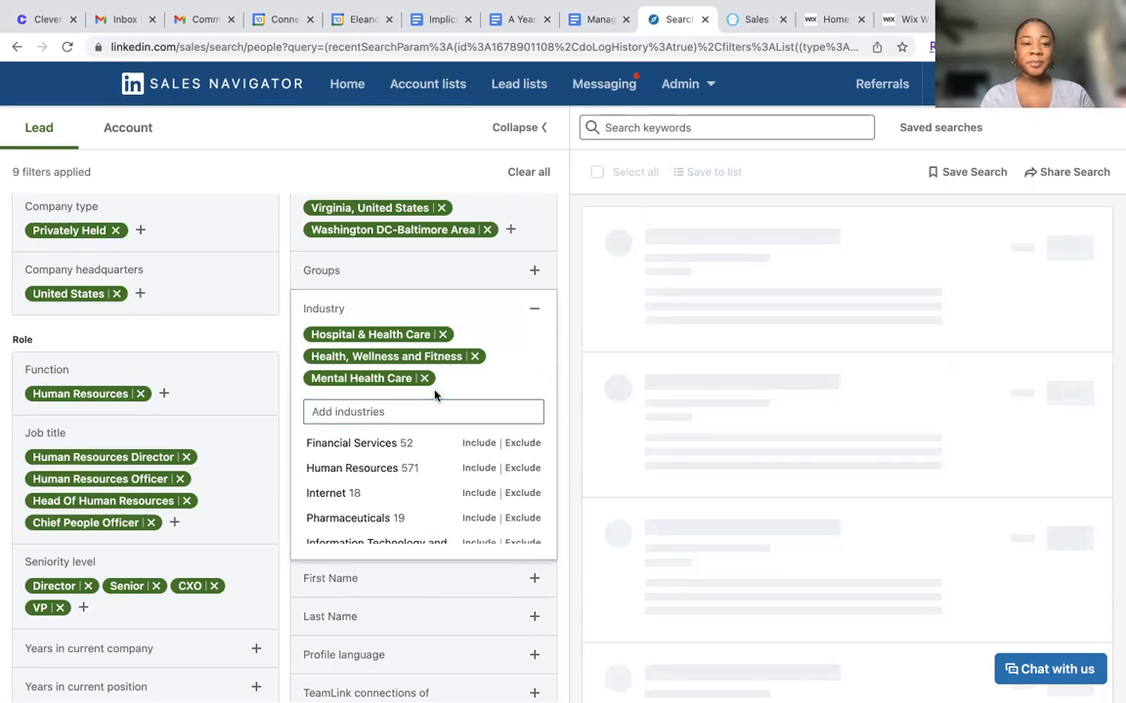
Search the Industry filter for behavioral and clear the search term
click(431, 412)
text(be3ha)
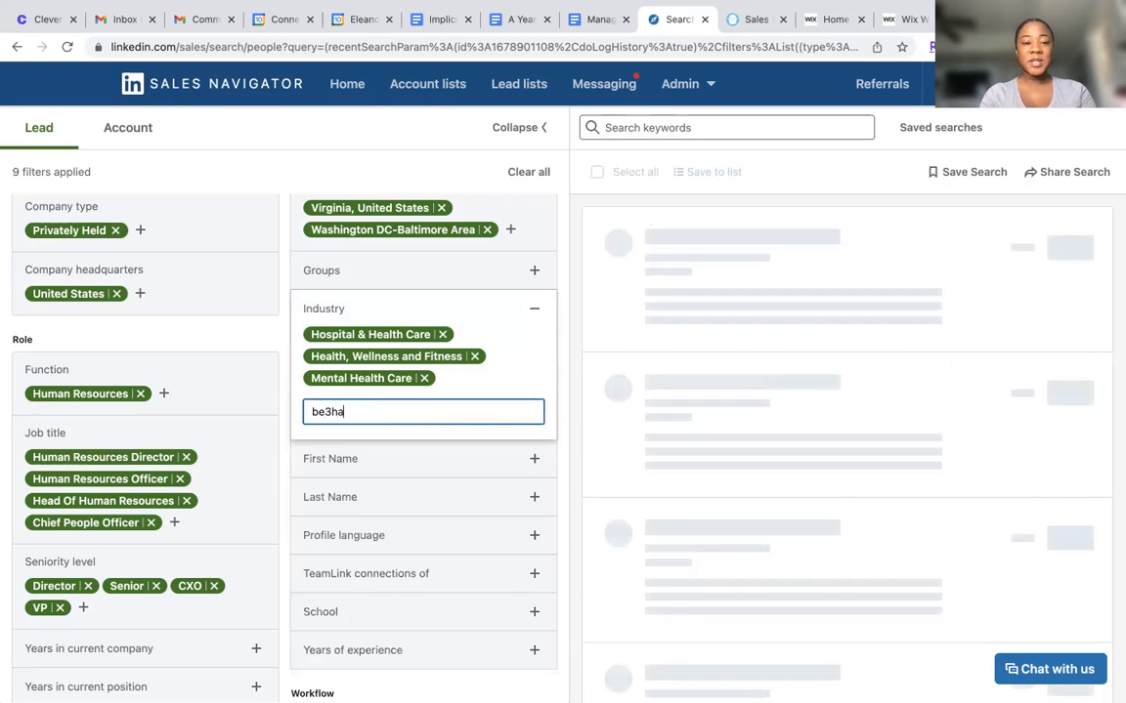
key(BackSpace)
key(BackSpace)
key(BackSpace)
text(havioral)
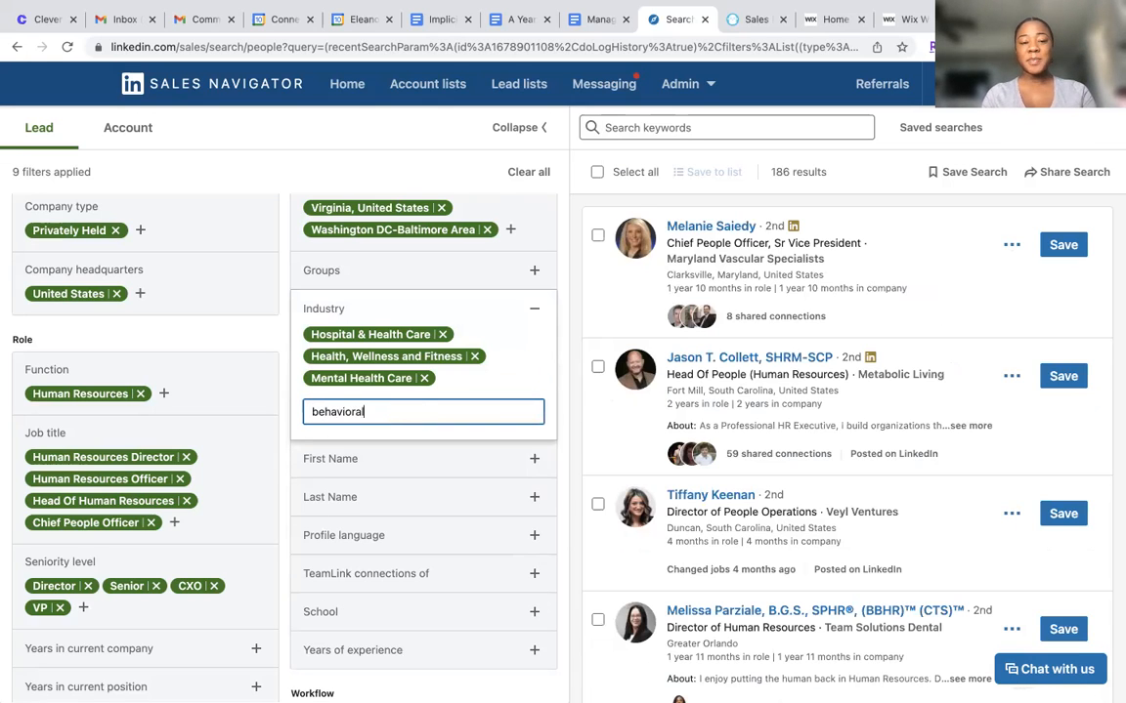
key(BackSpace)
key(BackSpace)
Search the Industry filter for physician and clear the search term
text(physician)
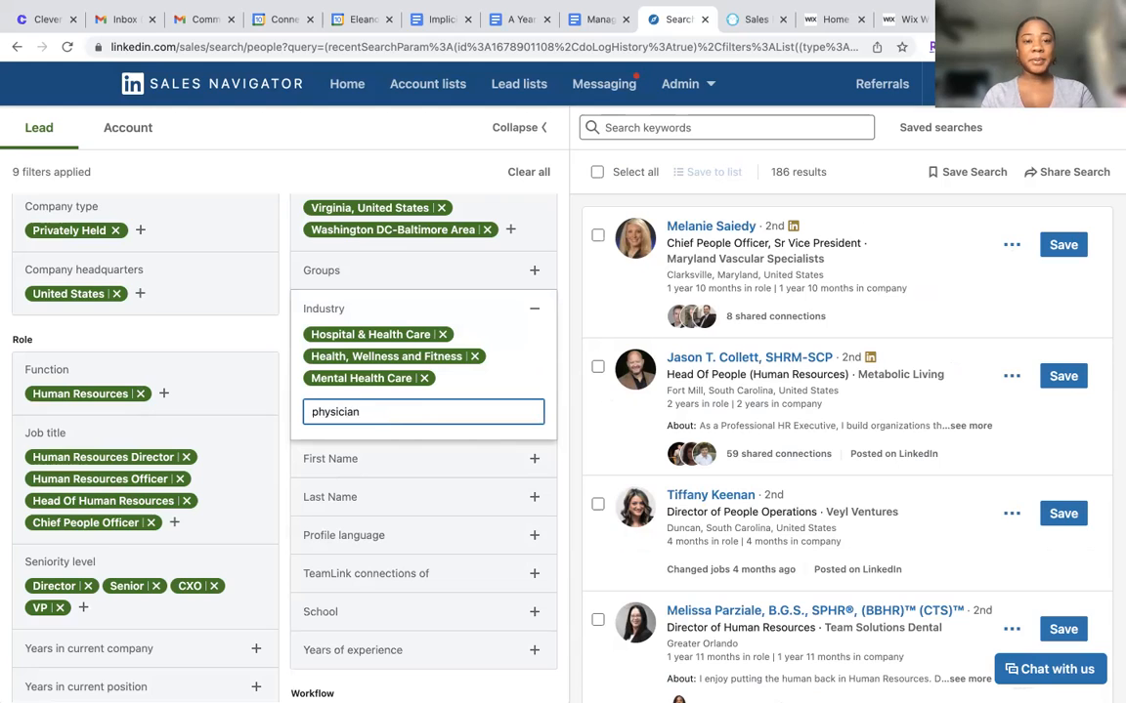
key(BackSpace)
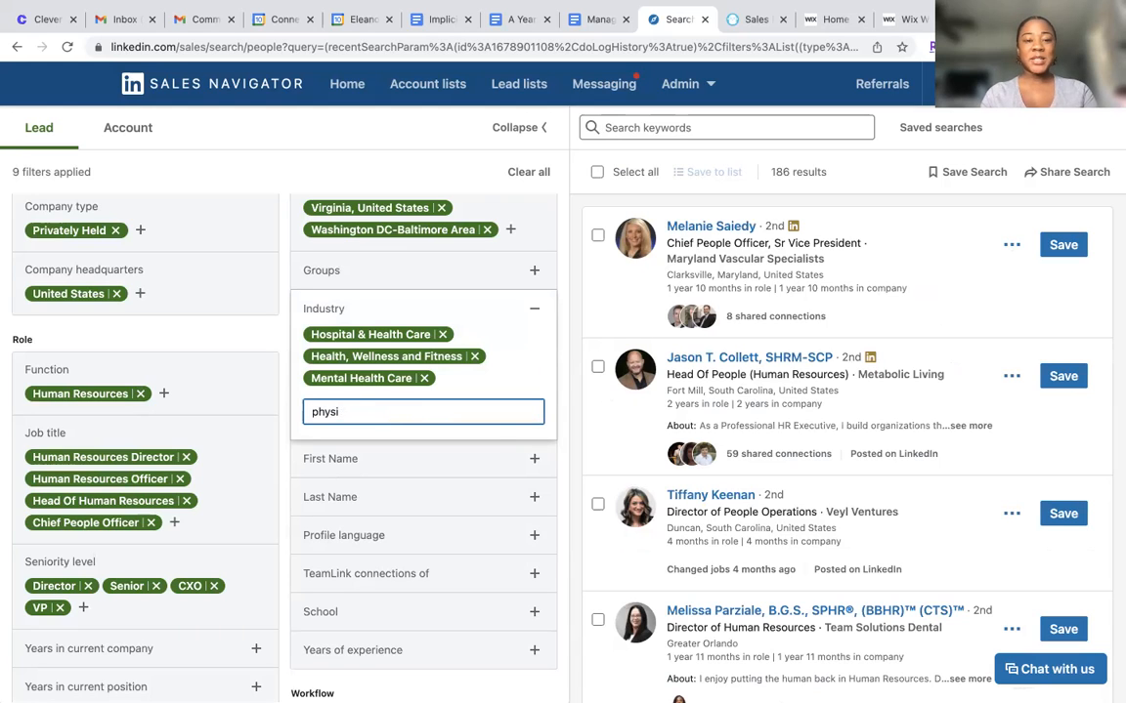
key(BackSpace)
key(BackSpace)
key(BackSpace)
key(BackSpace)
key(BackSpace)
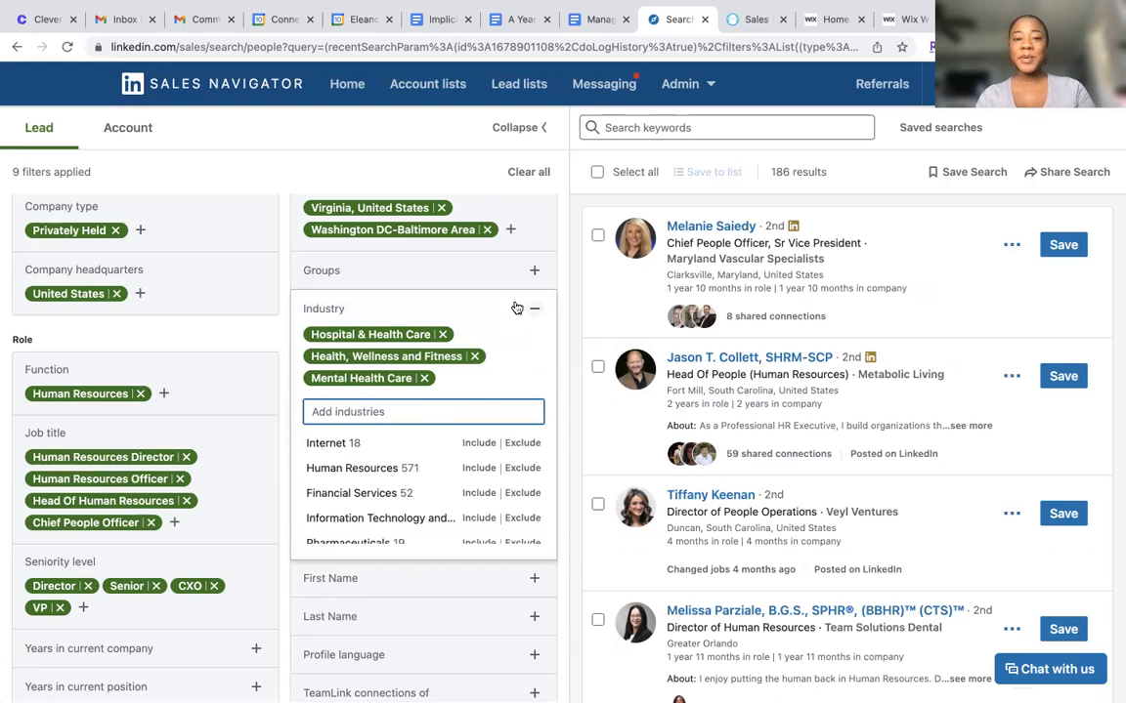
Close the Industry filter and review the company, role, personal and workflow filters of the lead search
click(482, 289)
scroll(486, 289, up, 3)
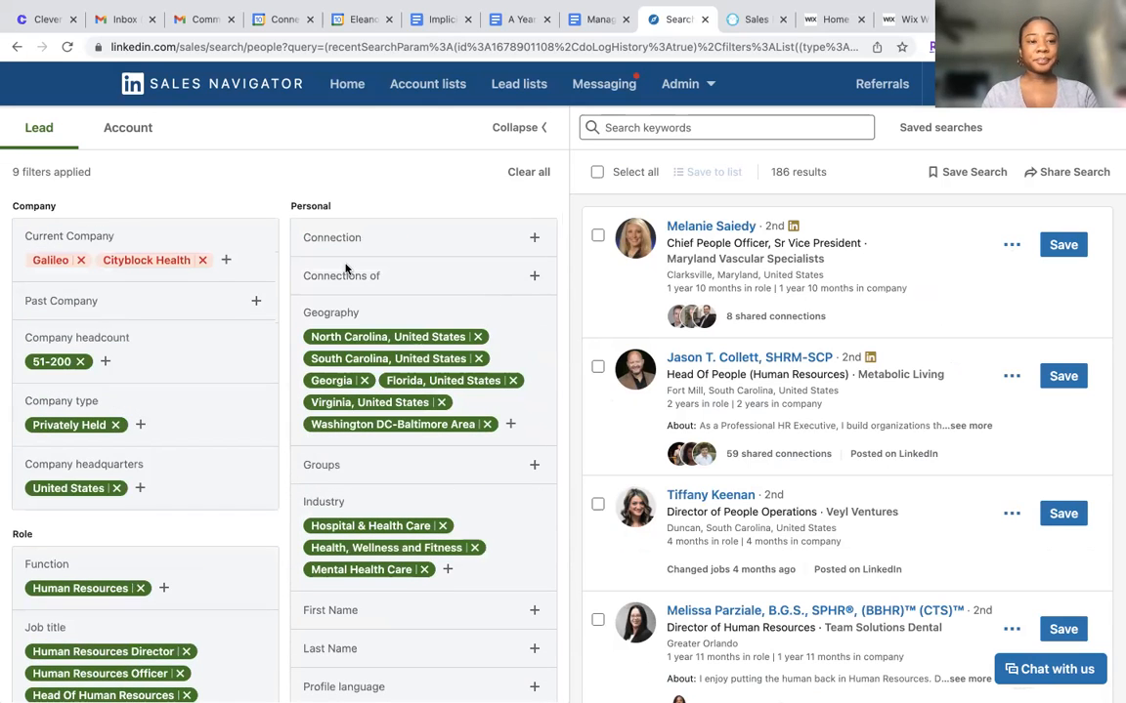
scroll(315, 244, down, 2)
scroll(345, 264, down, 5)
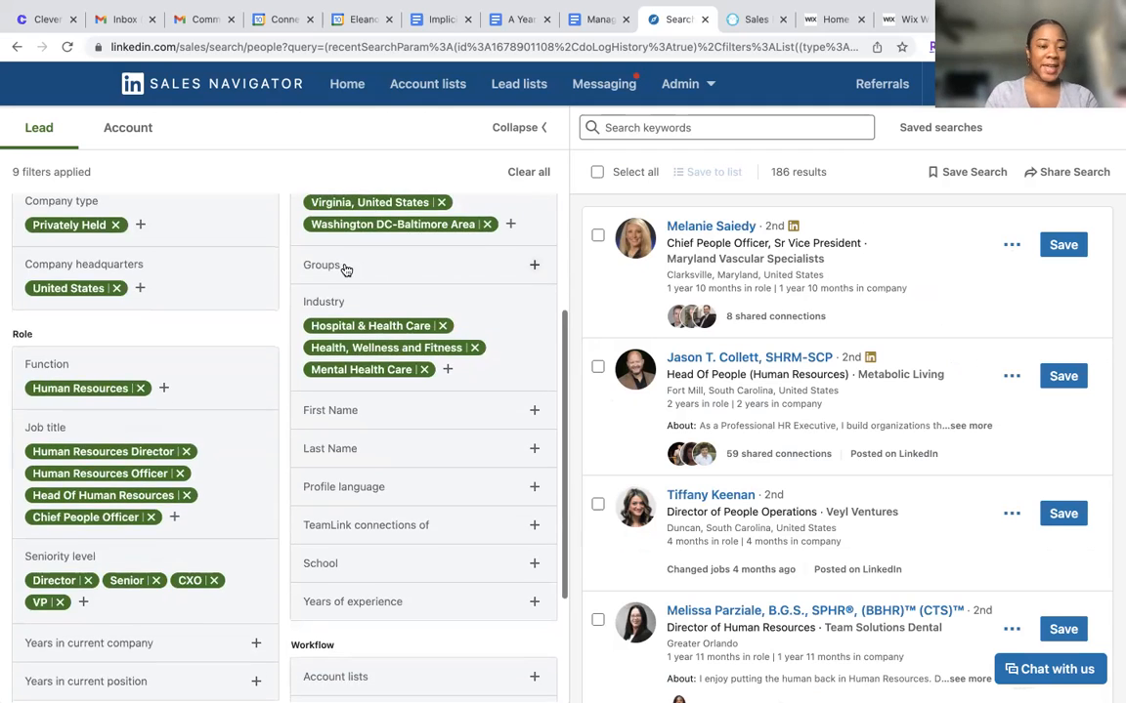
scroll(345, 264, down, 3)
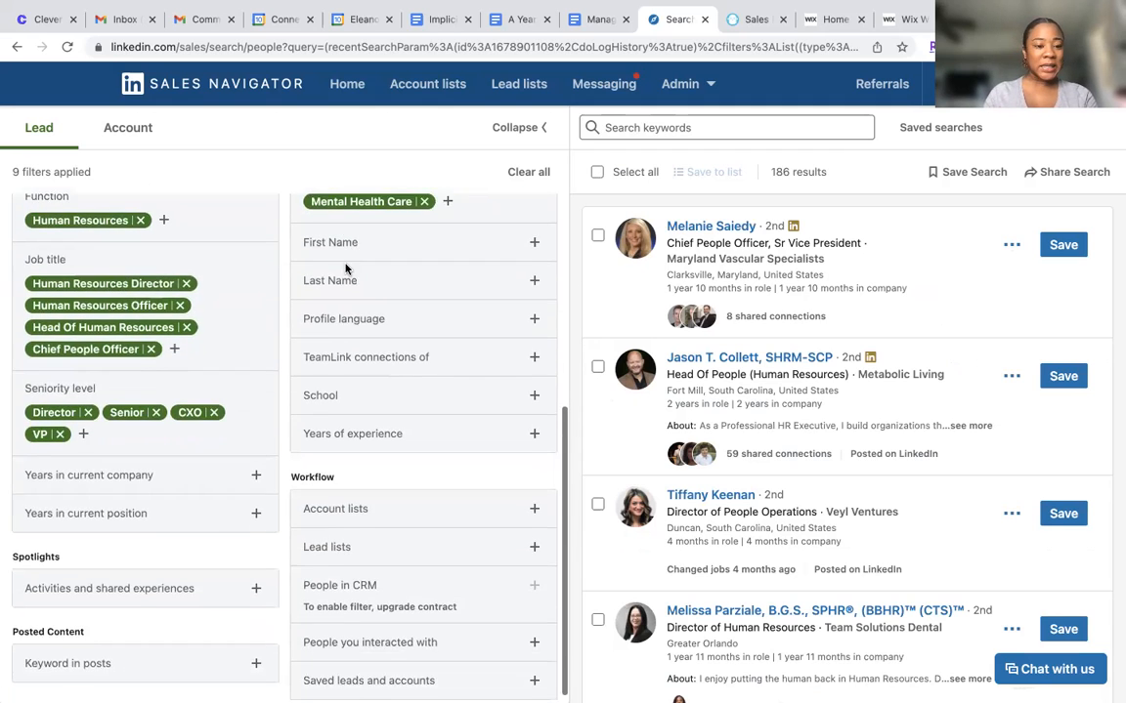
scroll(383, 300, up, 8)
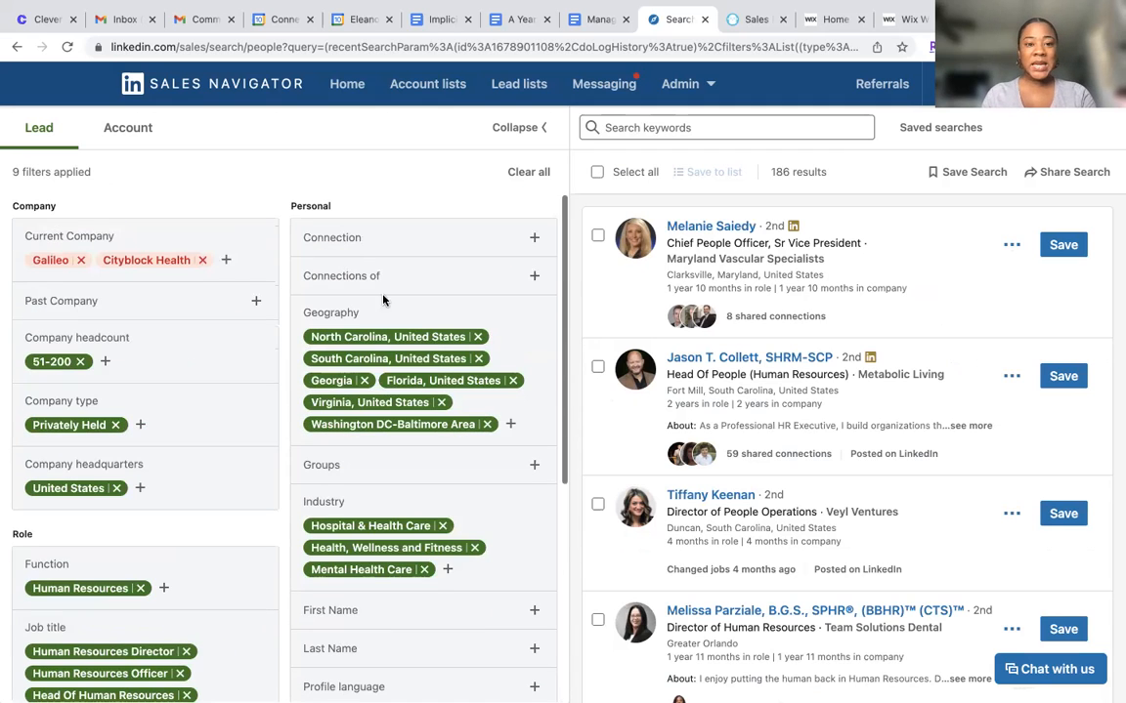
Remove North Carolina, South Carolina, Florida, Georgia, Virginia and Washington DC-Baltimore Area from the Geography filter
click(478, 336)
click(478, 336)
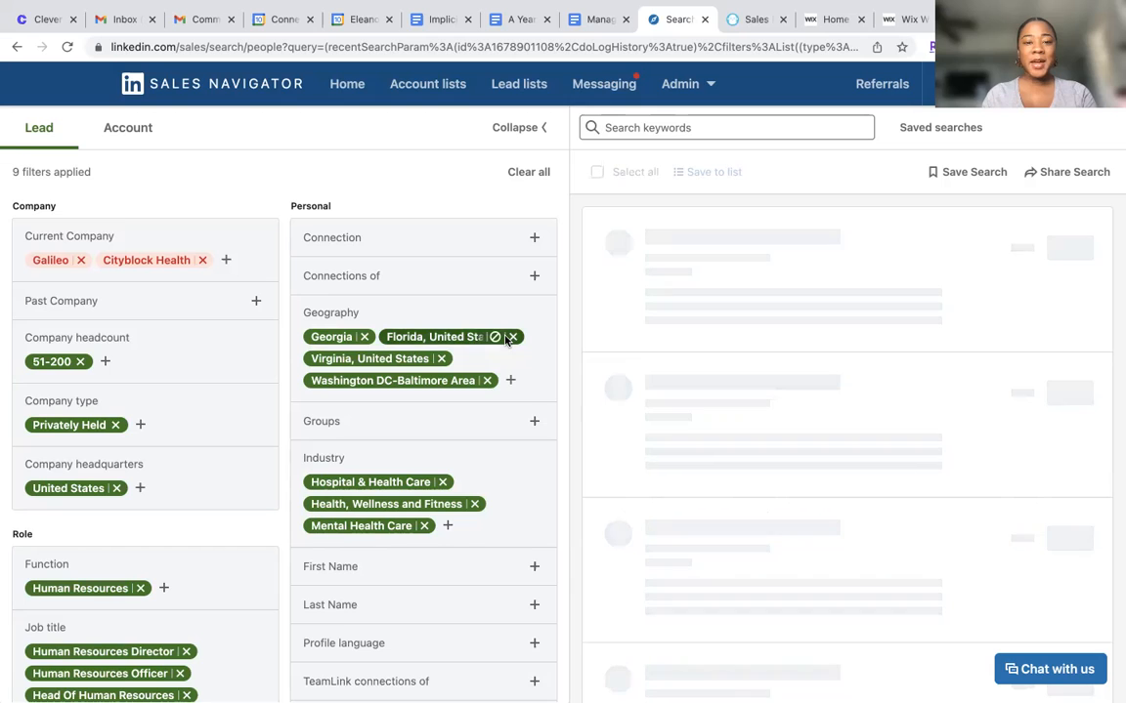
click(512, 336)
click(365, 336)
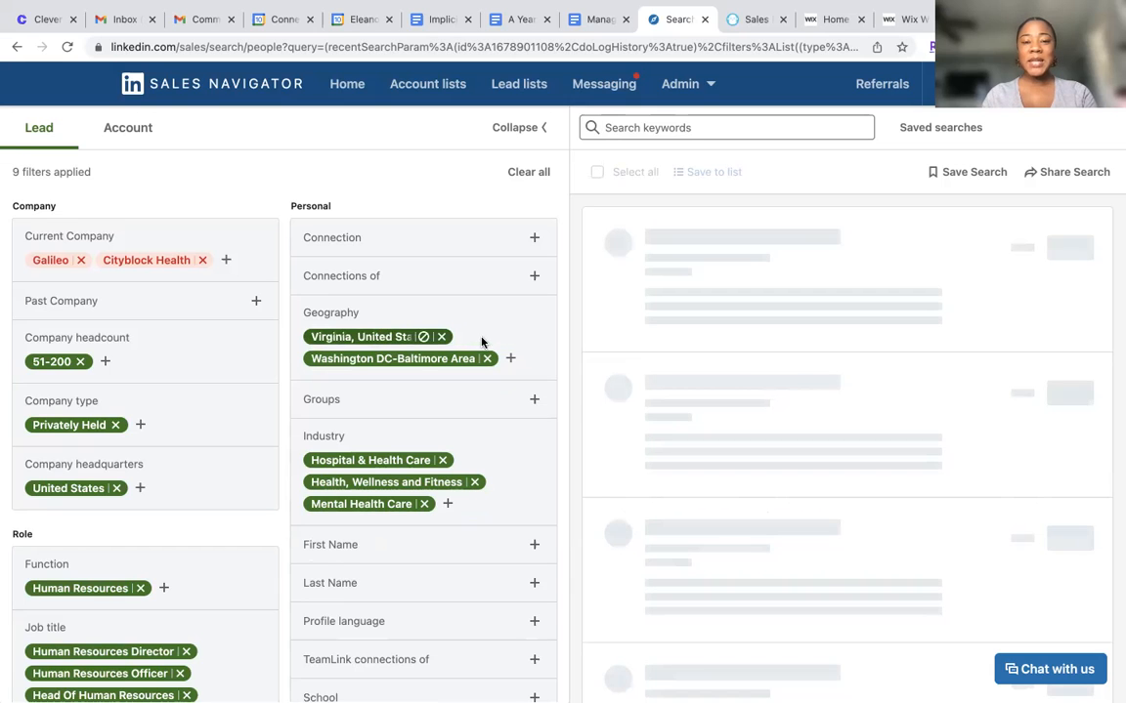
click(440, 336)
click(486, 337)
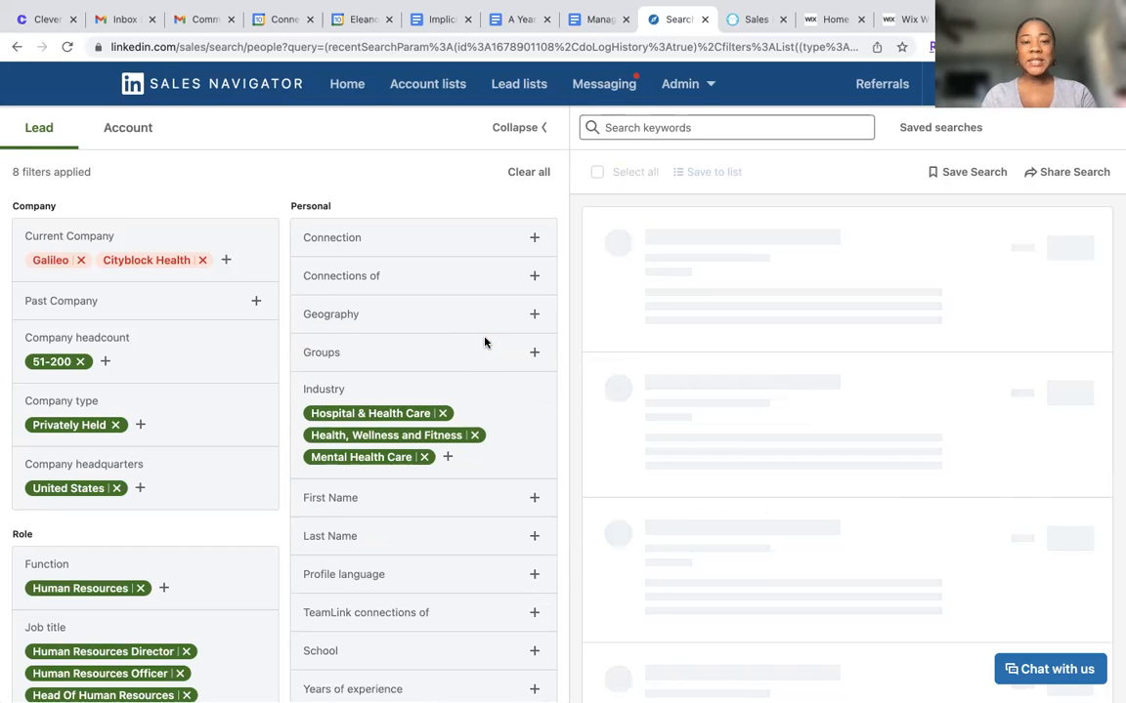
Search the Geography filter for United, include United States, and close the filter
click(533, 313)
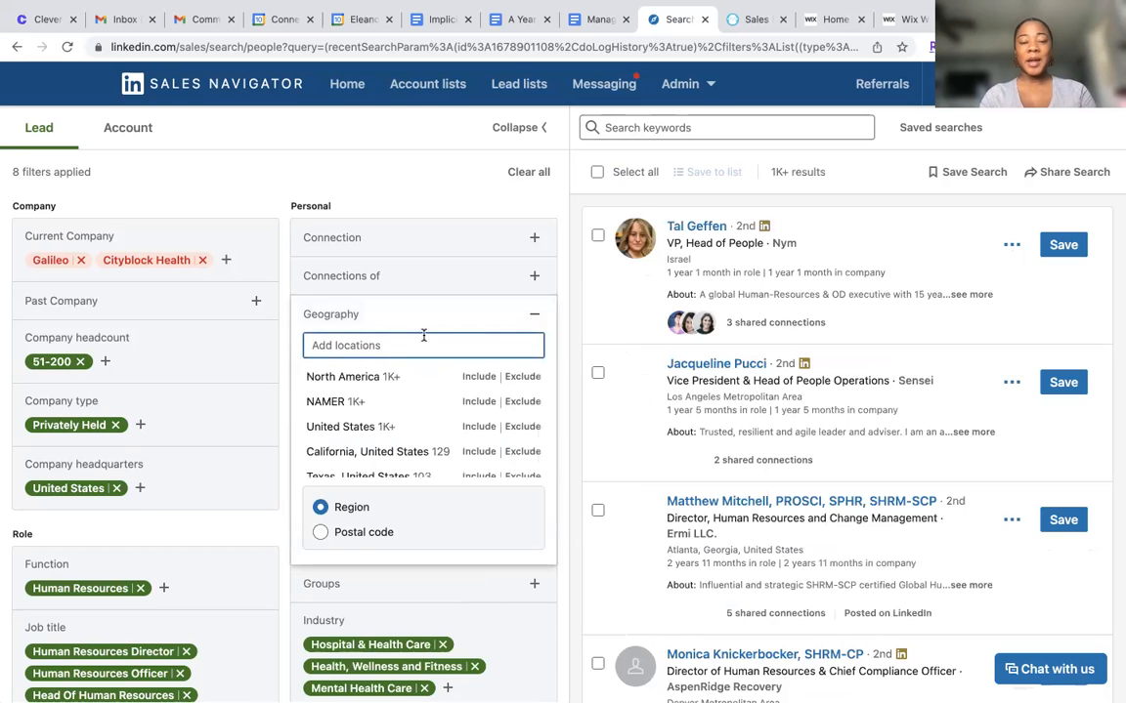
text(United)
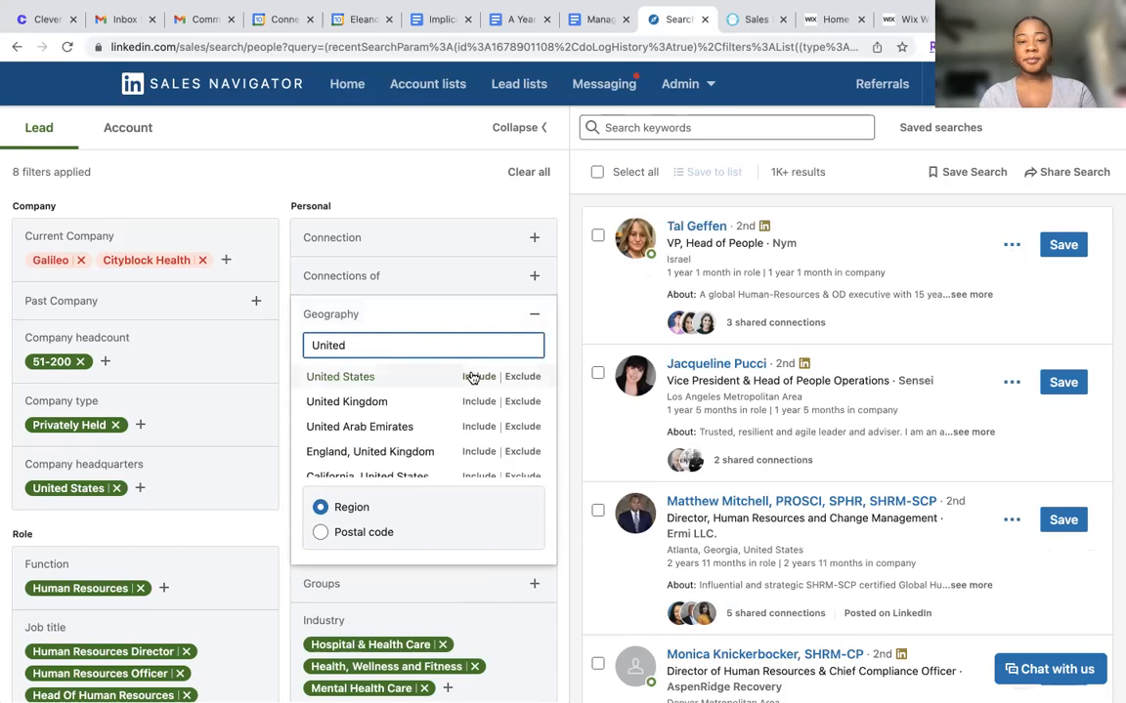
click(473, 376)
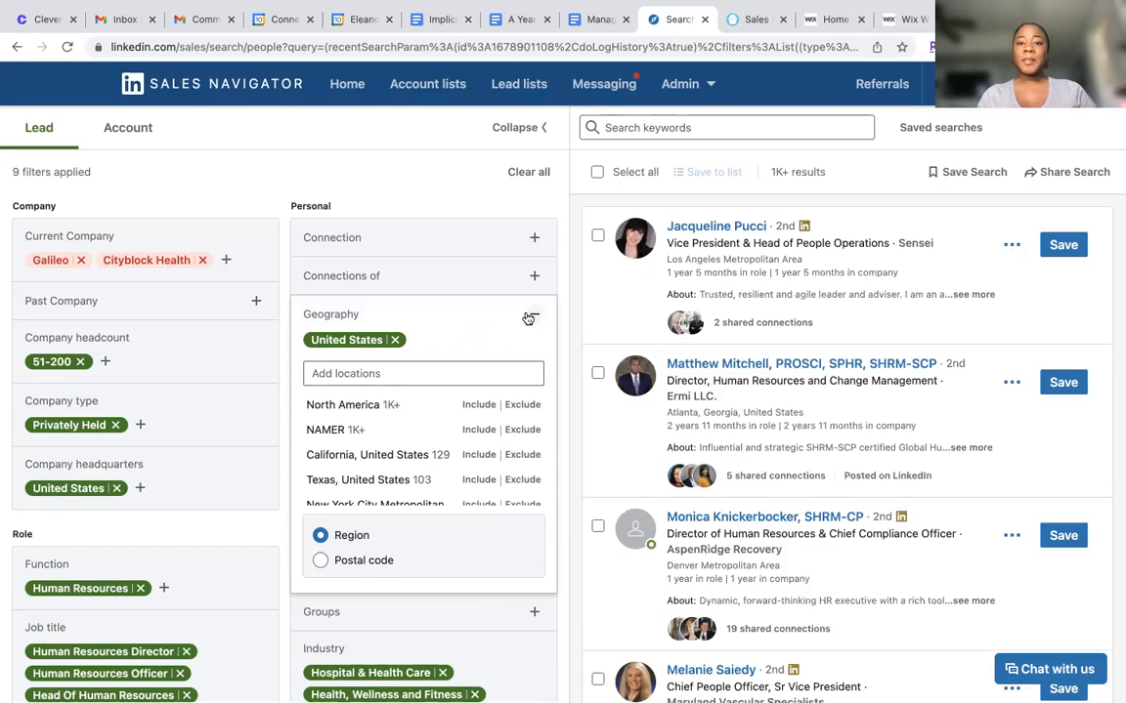
click(527, 317)
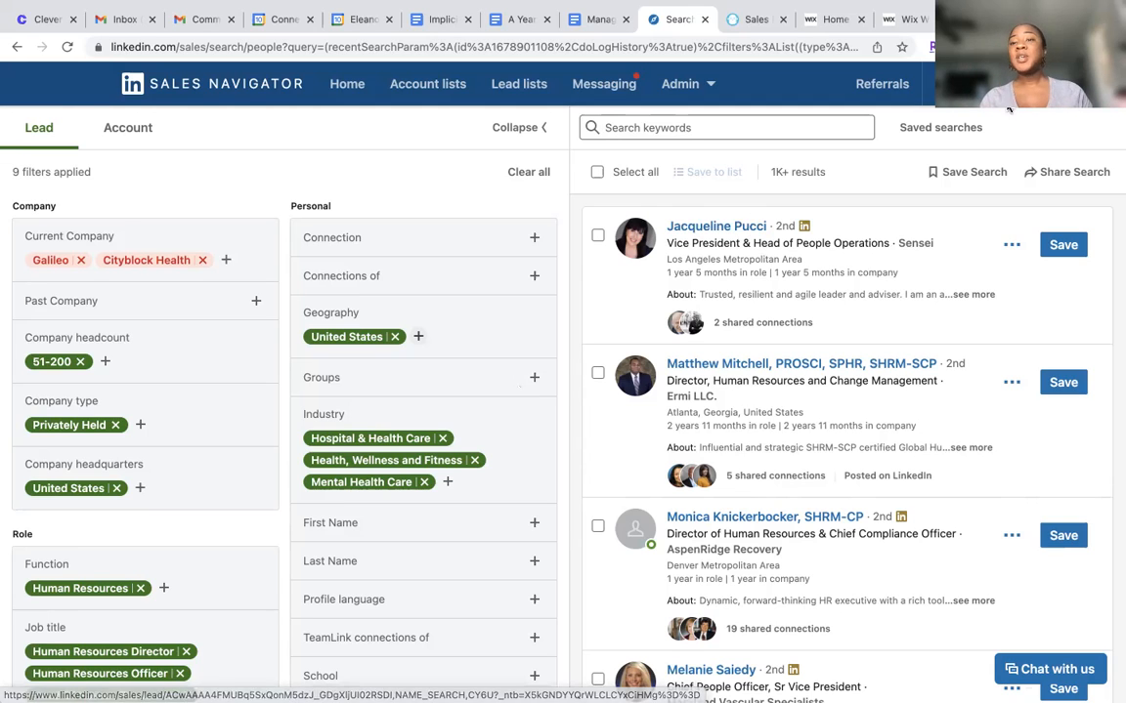
Save the lead search under a name made of the person's first name followed by "Test Search"
click(953, 172)
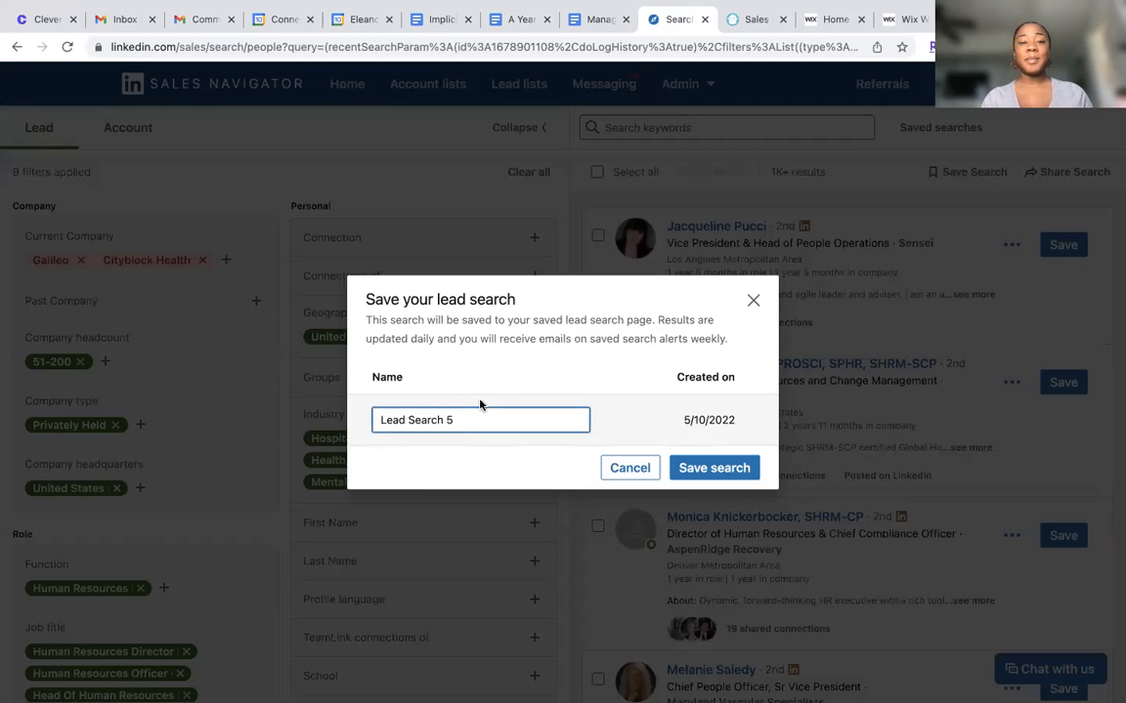
key(BackSpace)
key(BackSpace)
key(BackSpace)
key(BackSpace)
key(BackSpace)
key(BackSpace)
key(BackSpace)
key(BackSpace)
key(BackSpace)
key(BackSpace)
key(BackSpace)
key(BackSpace)
key(BackSpace)
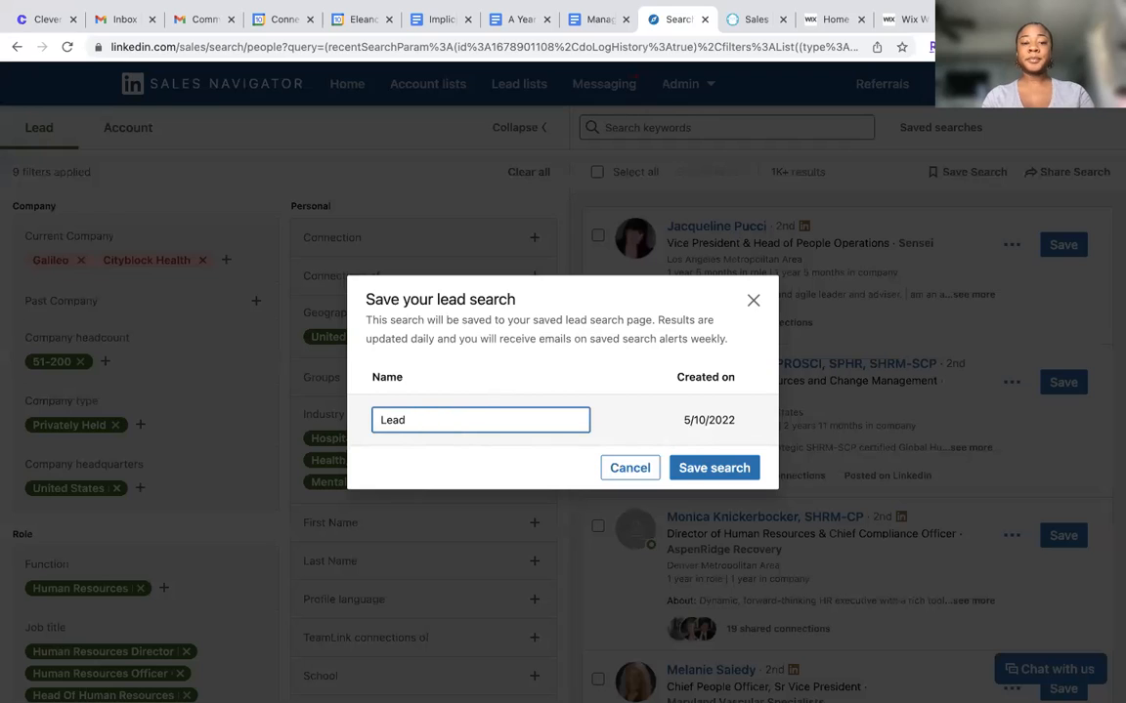
text(Deann Te)
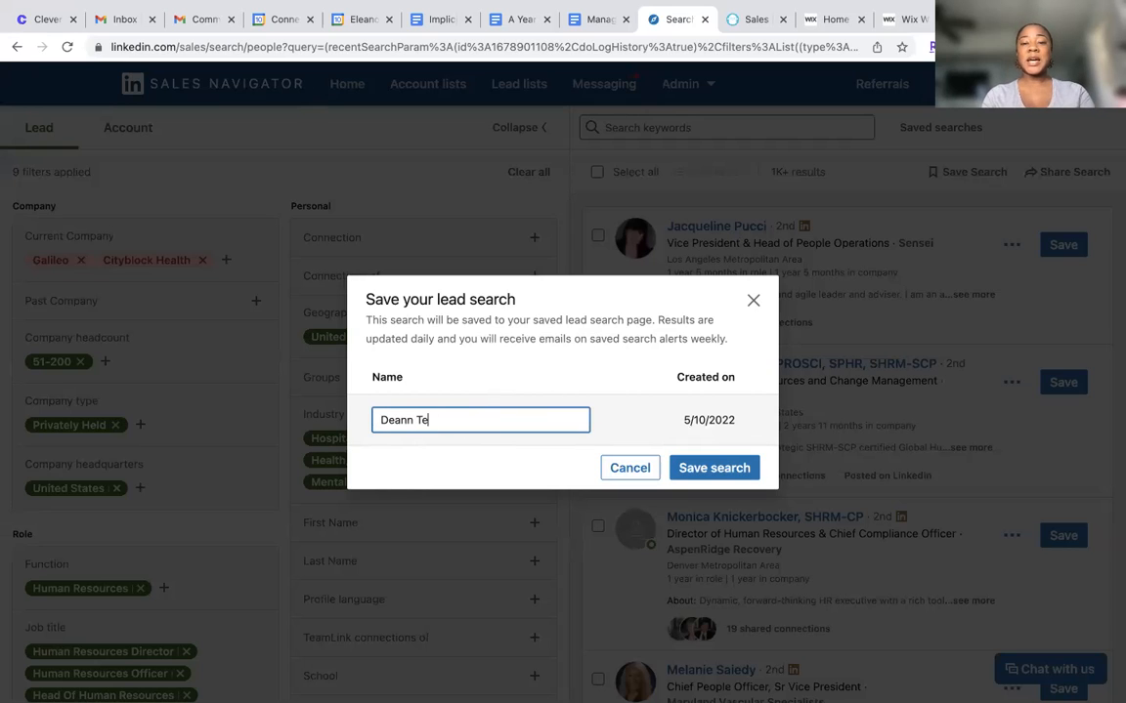
text(st Search)
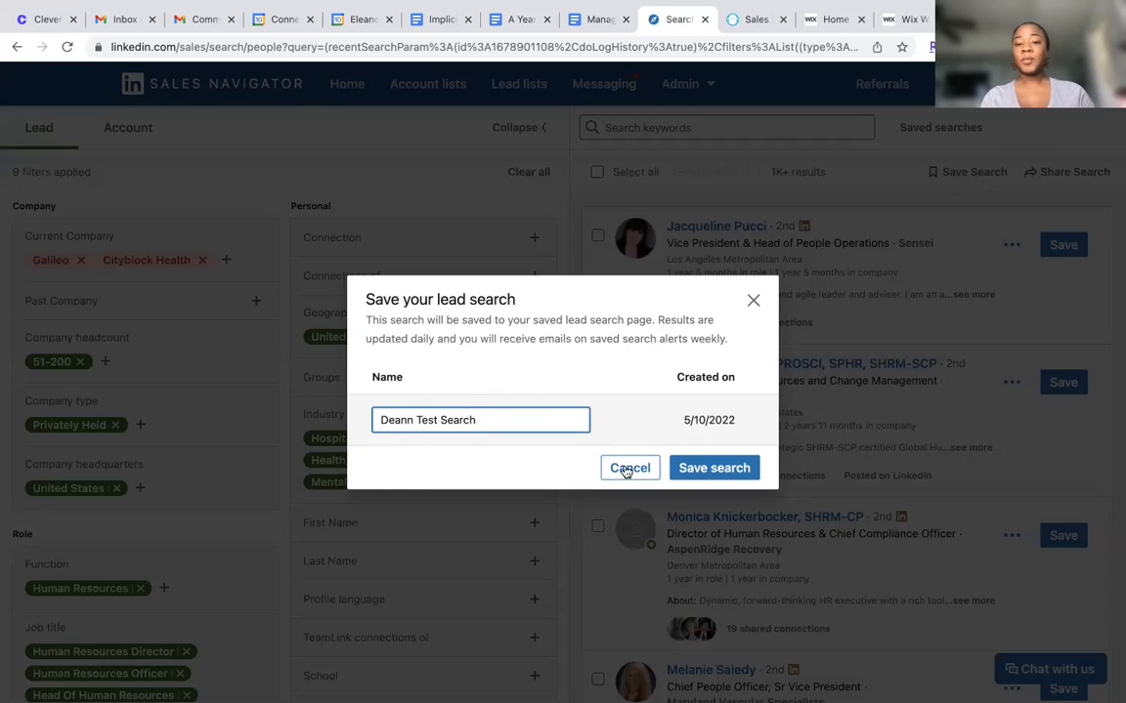
click(707, 468)
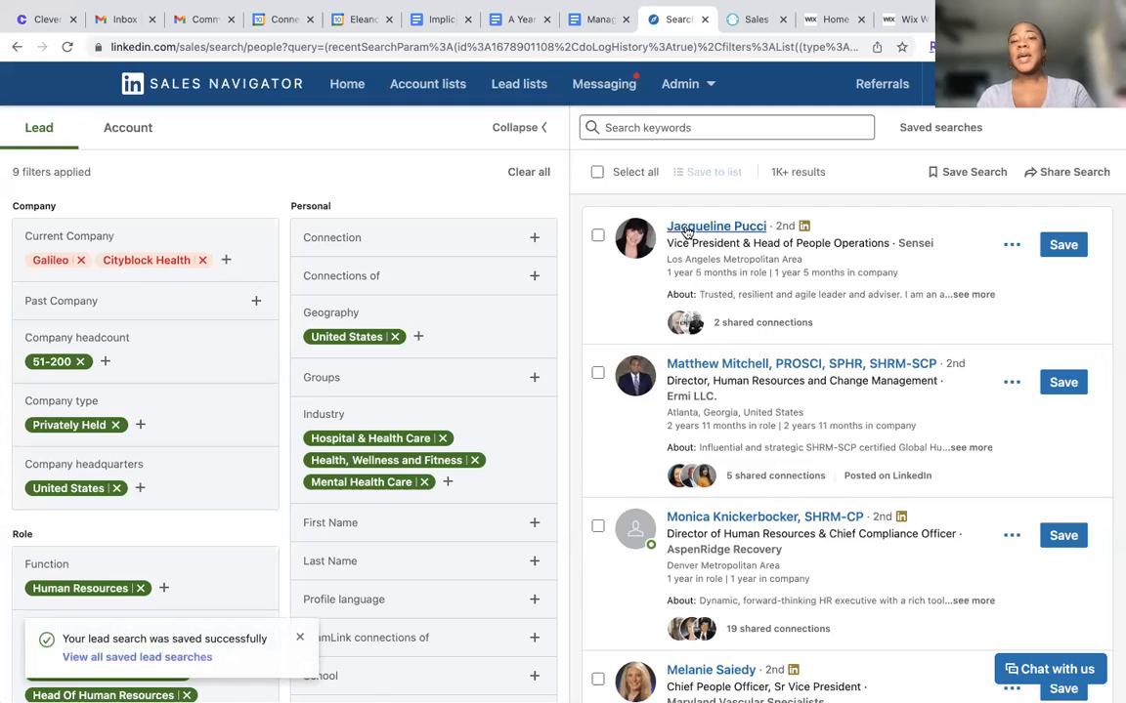